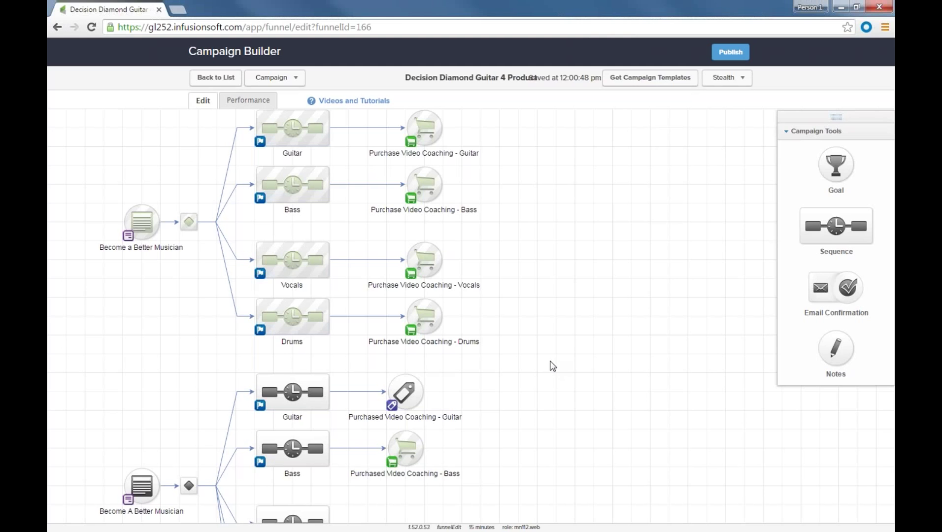
Delete the Guitar sequence and the Purchased Video Coaching goals for Guitar and Bass from the lower campaign flow
{"action": "scroll", "coordinate": [553, 359], "scroll_direction": "down", "scroll_amount": 3}
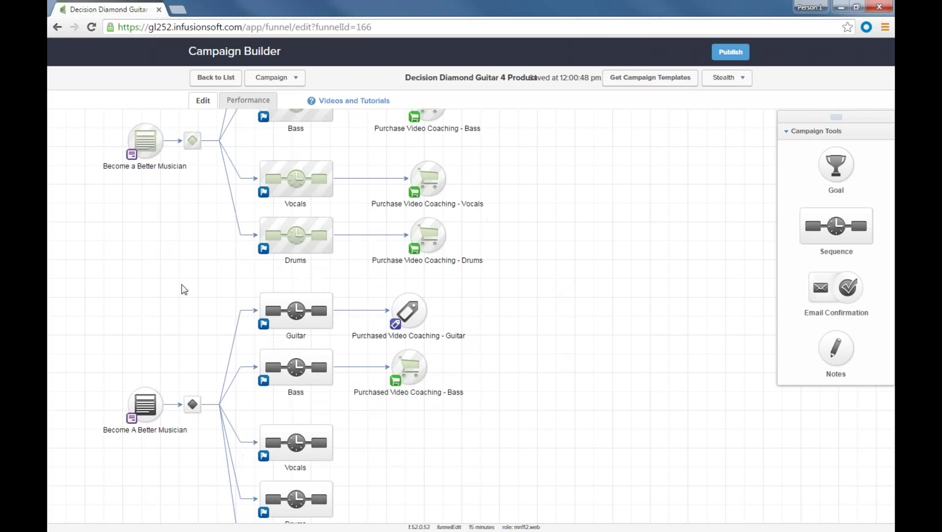
{"action": "left_click", "coordinate": [259, 293]}
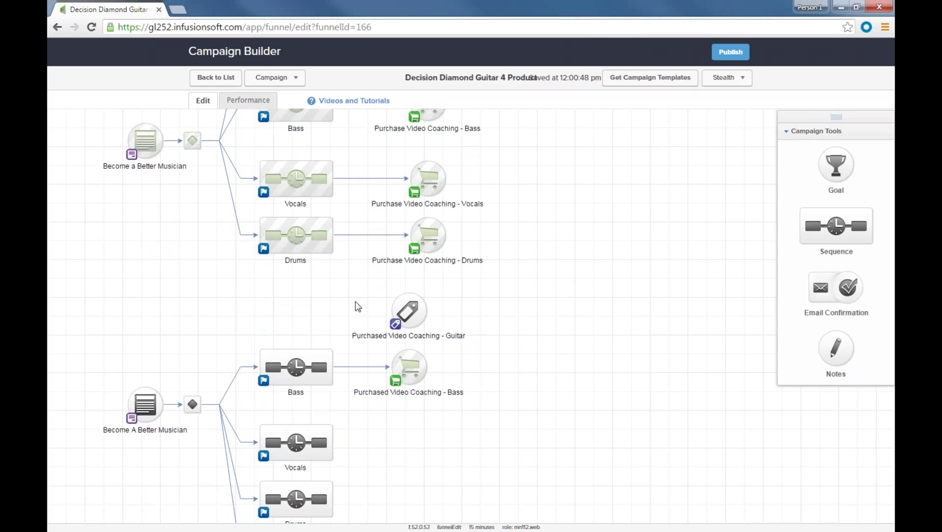
{"action": "left_click", "coordinate": [391, 294]}
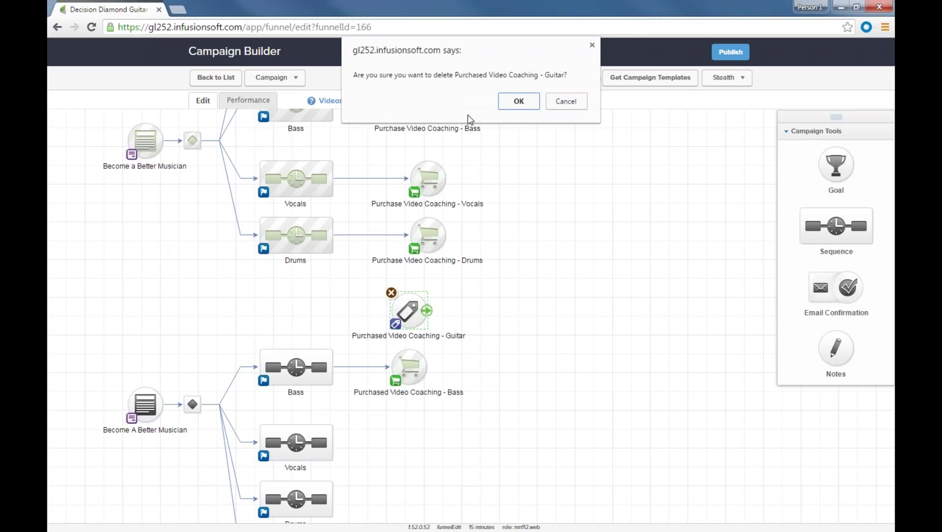
{"action": "left_click", "coordinate": [519, 101]}
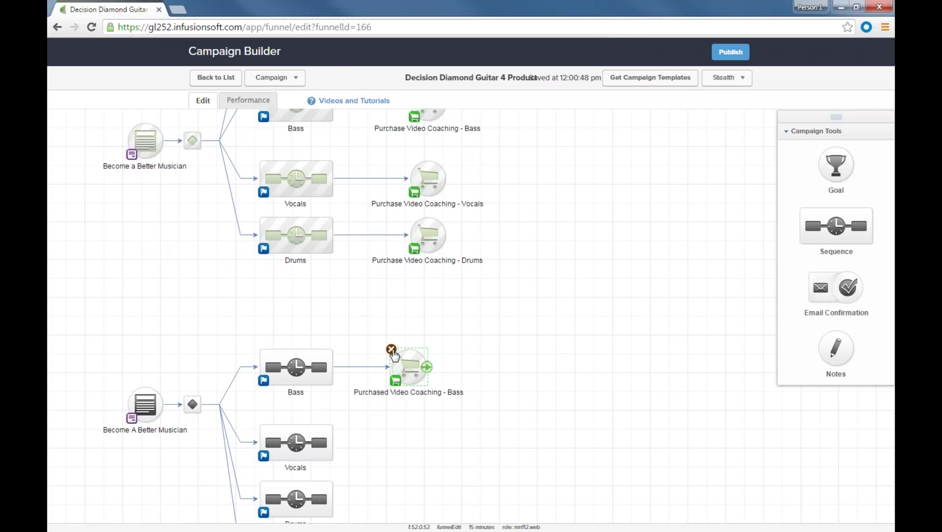
{"action": "left_click", "coordinate": [391, 349]}
{"action": "left_click", "coordinate": [505, 122]}
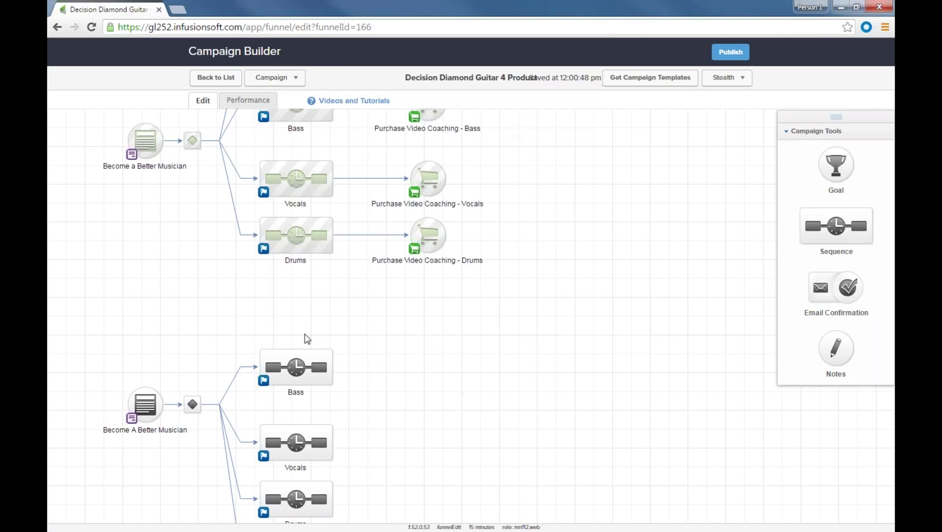
Delete the Bass, Welcome, Drums and Vocals sequences and the Become A Better Musician goal from the lower flow
{"action": "left_click", "coordinate": [260, 348]}
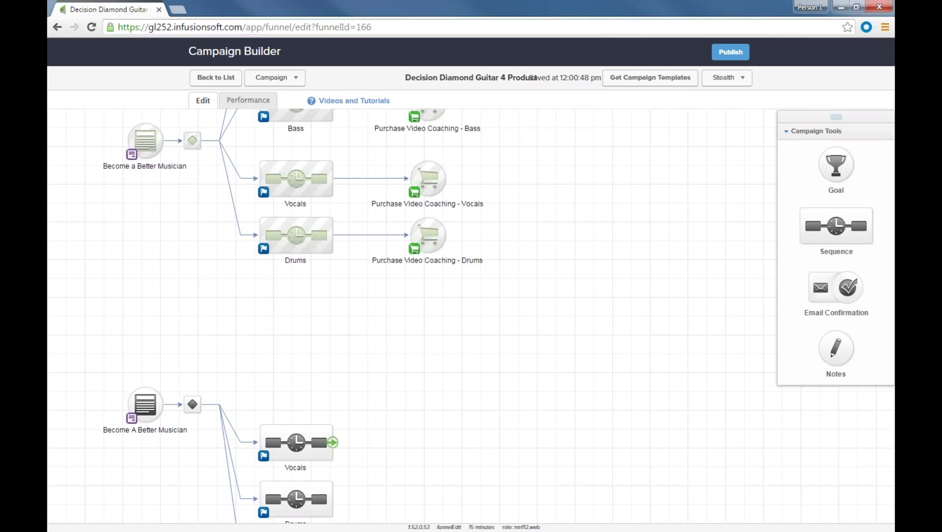
{"action": "left_click_drag", "start_coordinate": [393, 420], "coordinate": [408, 283]}
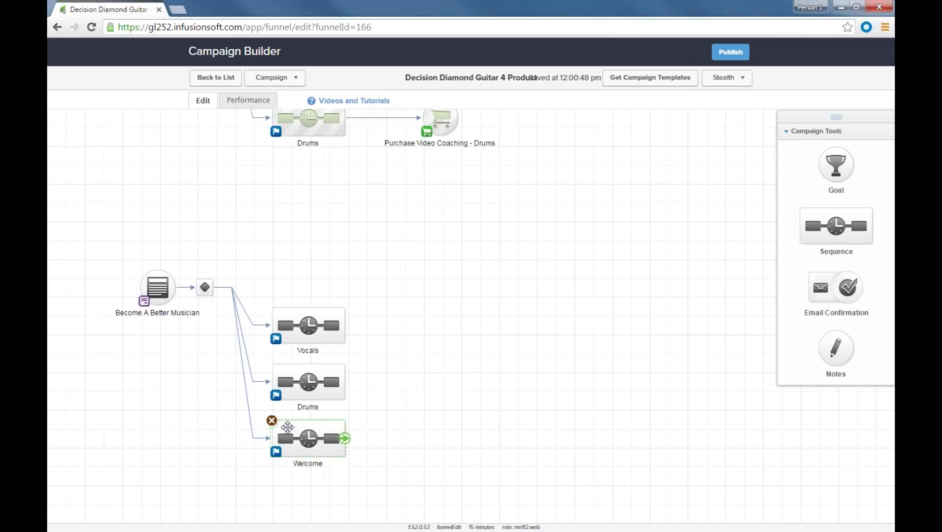
{"action": "left_click", "coordinate": [271, 421]}
{"action": "left_click", "coordinate": [272, 366]}
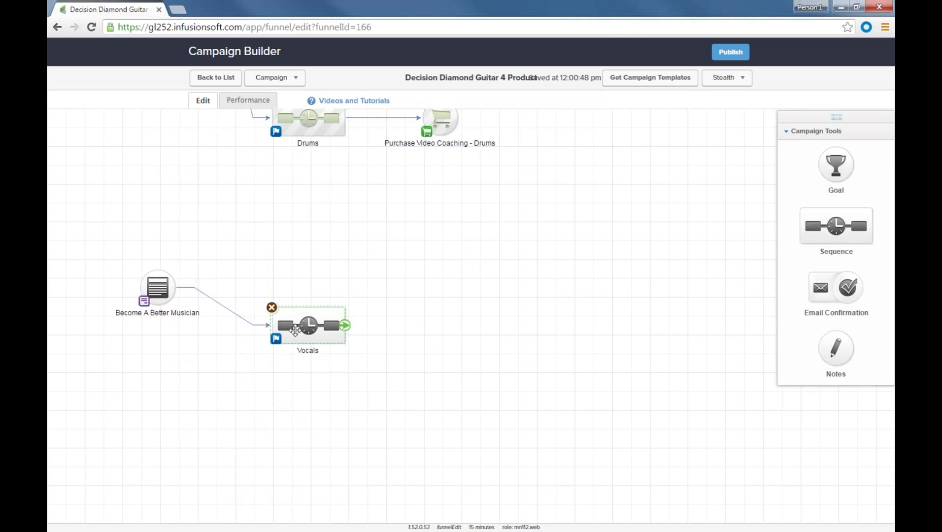
{"action": "left_click", "coordinate": [272, 309]}
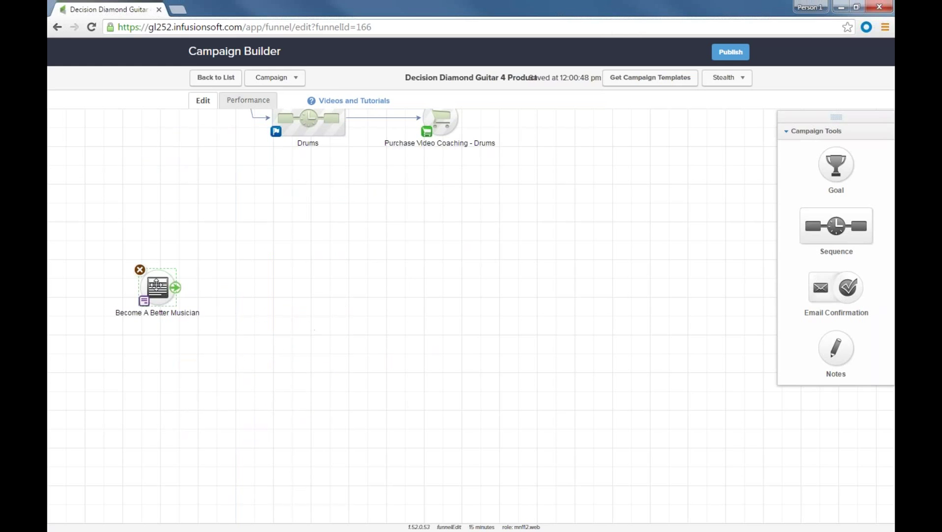
{"action": "left_click", "coordinate": [140, 270]}
{"action": "left_click", "coordinate": [507, 118]}
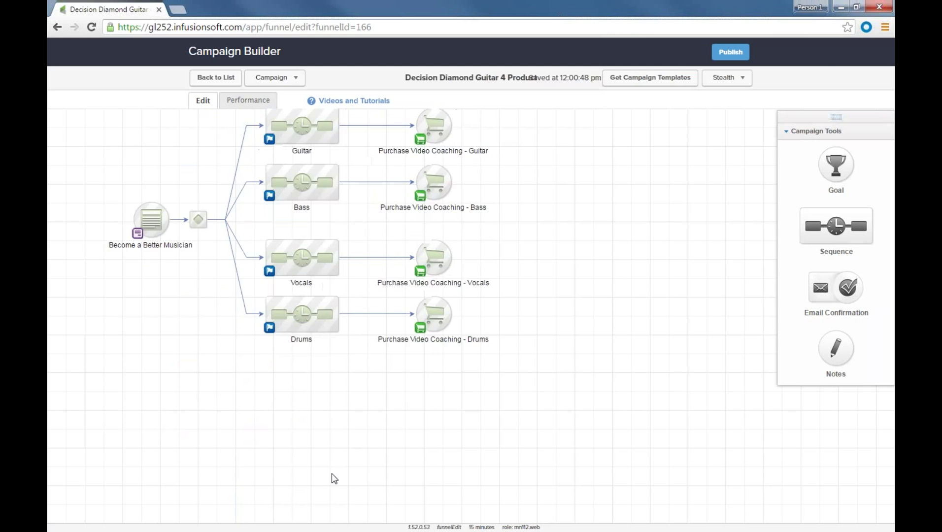
Set the browser page zoom to 125%
{"action": "left_click", "coordinate": [885, 27]}
{"action": "left_click", "coordinate": [857, 157]}
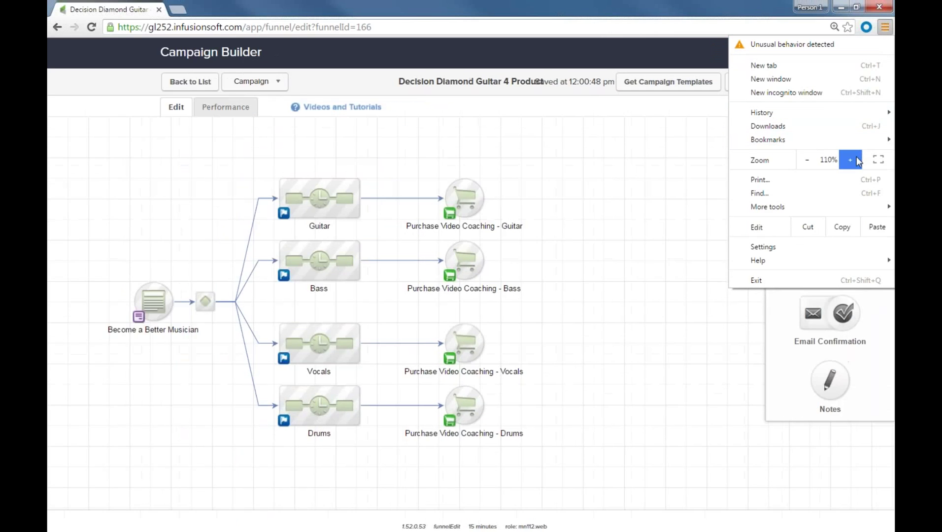
{"action": "left_click", "coordinate": [857, 157]}
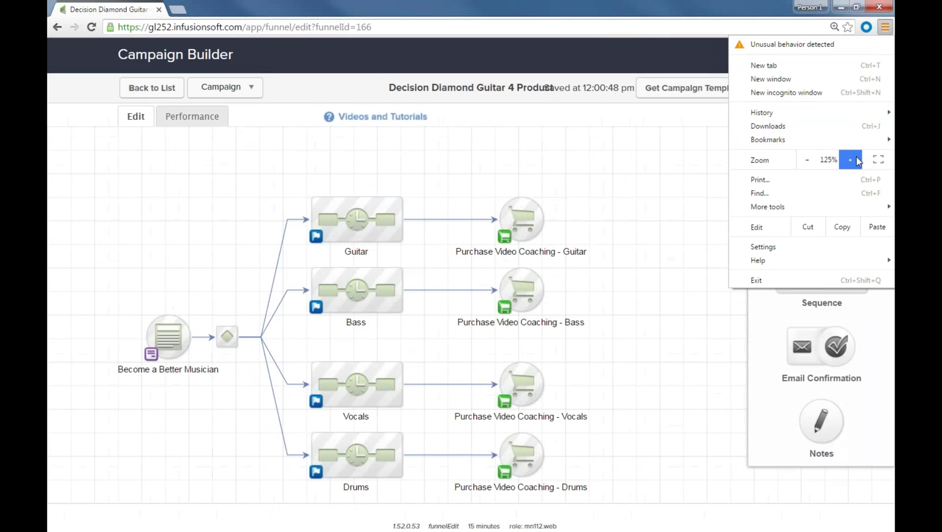
{"action": "left_click", "coordinate": [666, 336]}
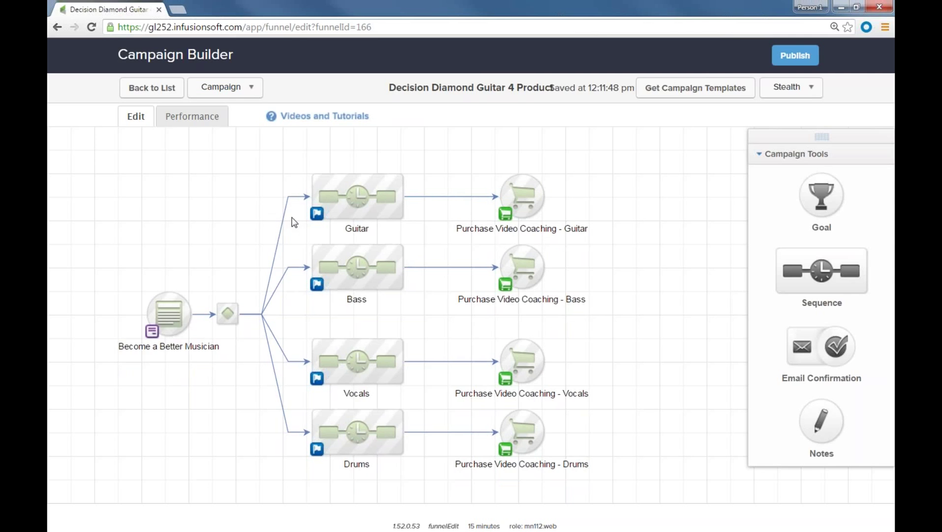
Examine the decision diamond's tag rules for Guitar, Bass, Vocals and Drums, and return to the campaign
{"action": "mouse_move", "coordinate": [172, 313]}
{"action": "mouse_move", "coordinate": [226, 317]}
{"action": "double_click", "coordinate": [228, 312]}
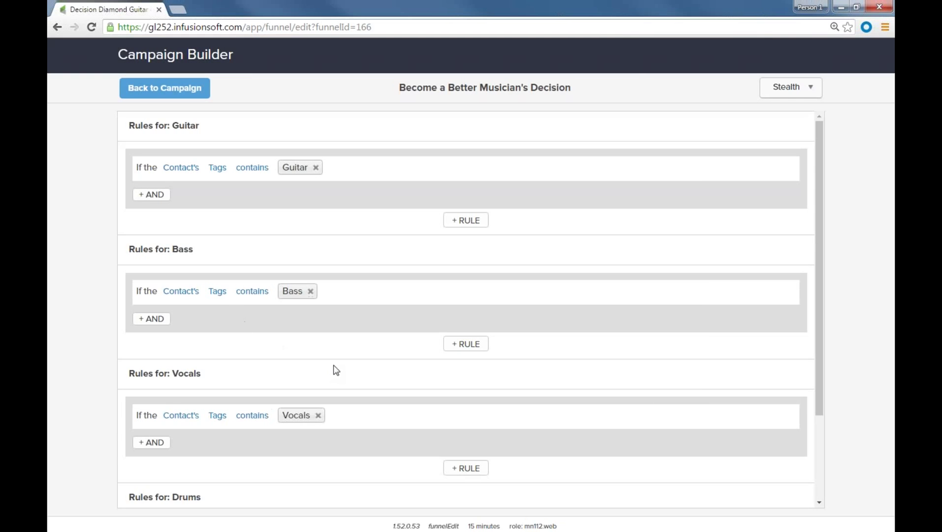
{"action": "scroll", "coordinate": [373, 292], "scroll_direction": "down", "scroll_amount": 1}
{"action": "scroll", "coordinate": [360, 302], "scroll_direction": "up", "scroll_amount": 1}
{"action": "scroll", "coordinate": [179, 148], "scroll_direction": "down", "scroll_amount": 1}
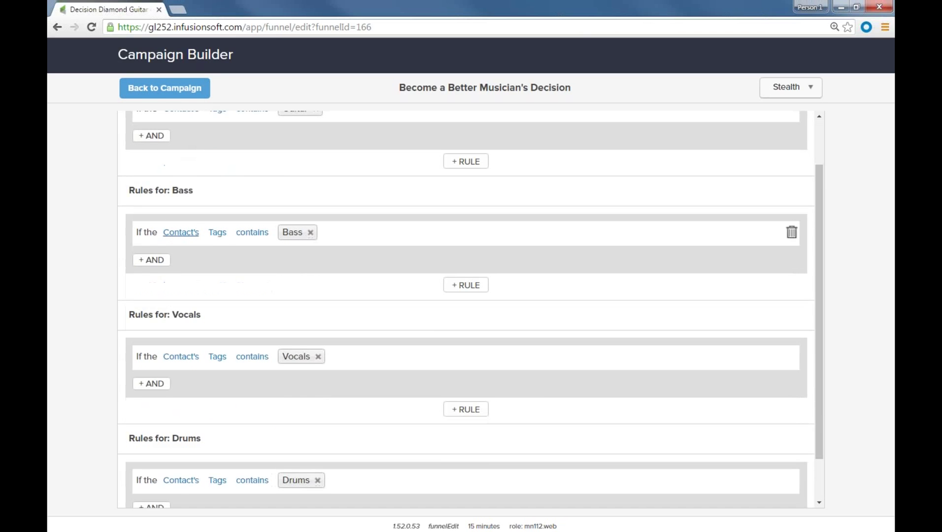
{"action": "scroll", "coordinate": [126, 254], "scroll_direction": "down", "scroll_amount": 1}
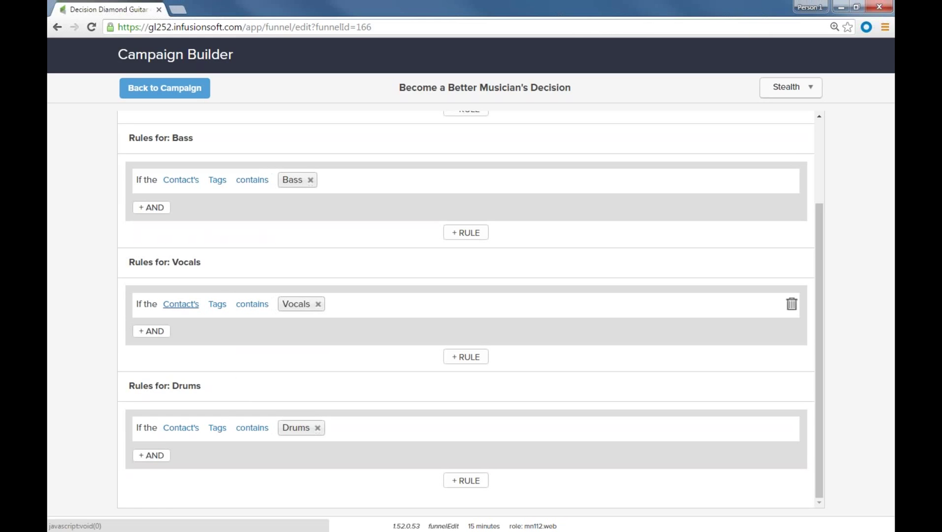
{"action": "scroll", "coordinate": [181, 304], "scroll_direction": "up", "scroll_amount": 1}
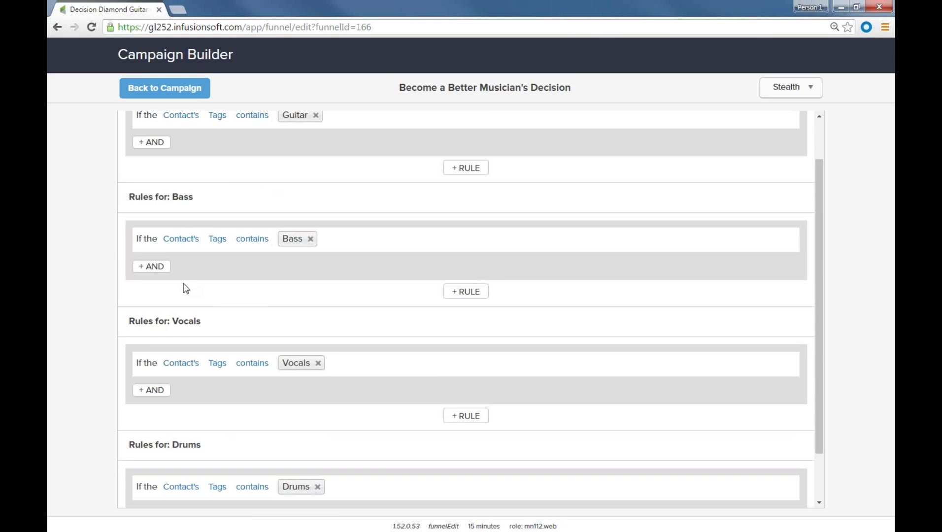
{"action": "left_click", "coordinate": [169, 90]}
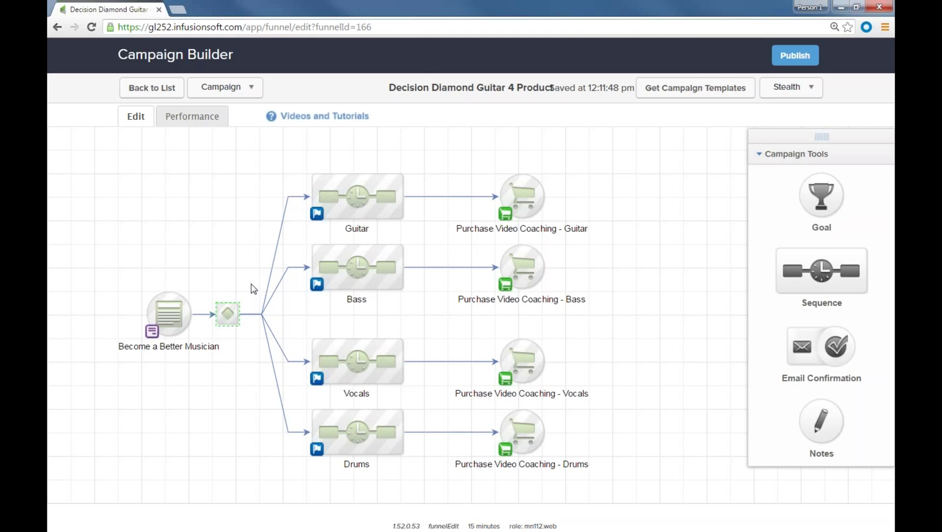
Add a web form goal named Become A Better Musician in the empty canvas area below the existing flow
{"action": "scroll", "coordinate": [221, 321], "scroll_direction": "down", "scroll_amount": 3}
{"action": "scroll", "coordinate": [276, 355], "scroll_direction": "down", "scroll_amount": 1}
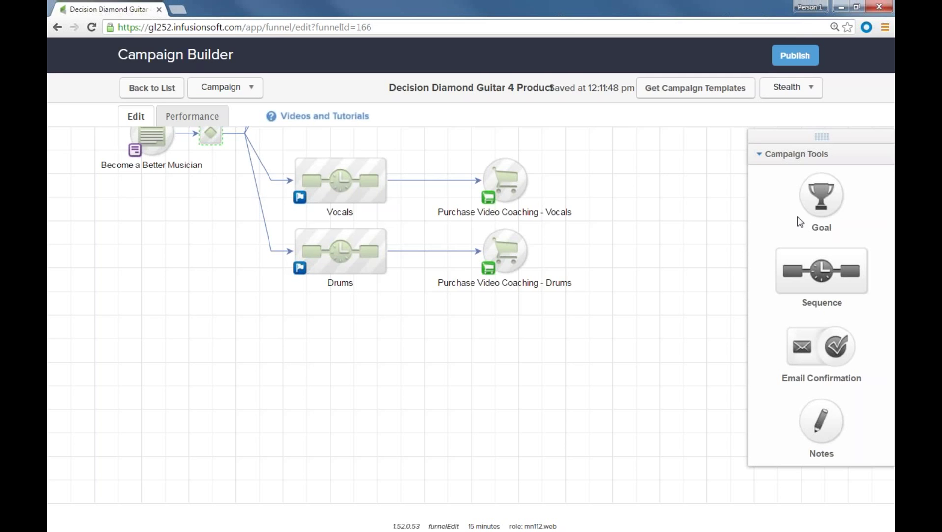
{"action": "left_click_drag", "start_coordinate": [819, 197], "coordinate": [137, 376]}
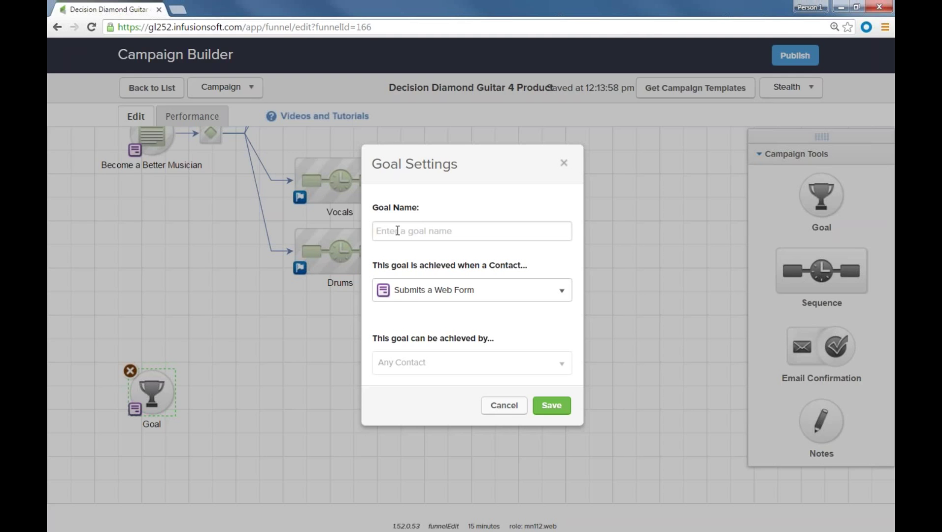
{"action": "type", "text": "Become A Better Musician"}
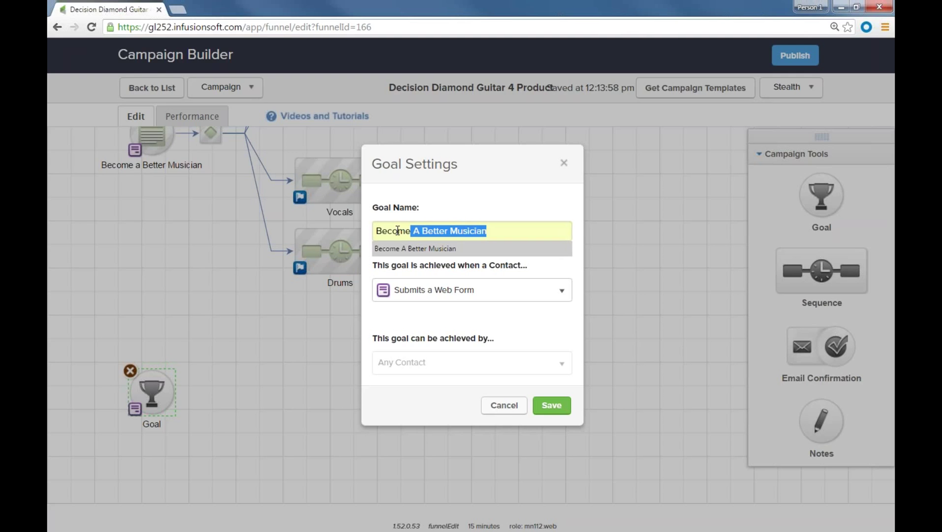
{"action": "key", "text": "Return"}
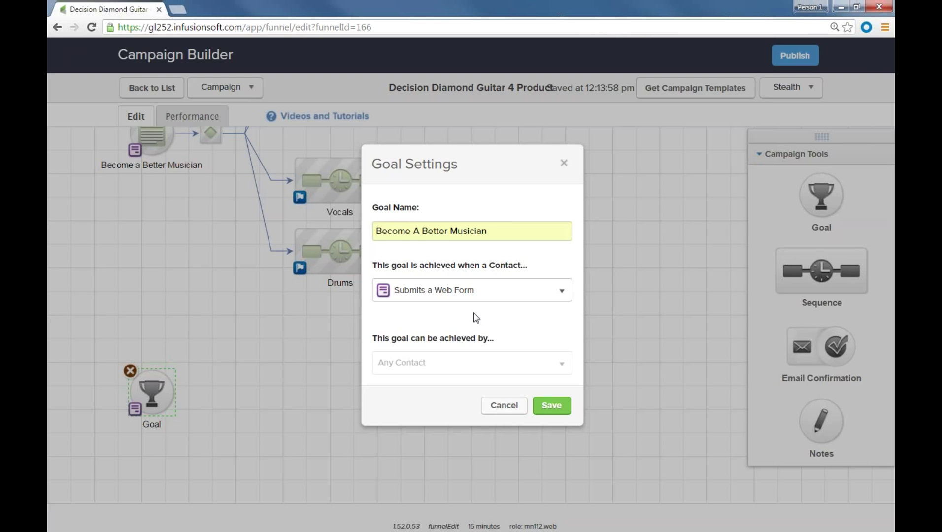
{"action": "left_click", "coordinate": [553, 408]}
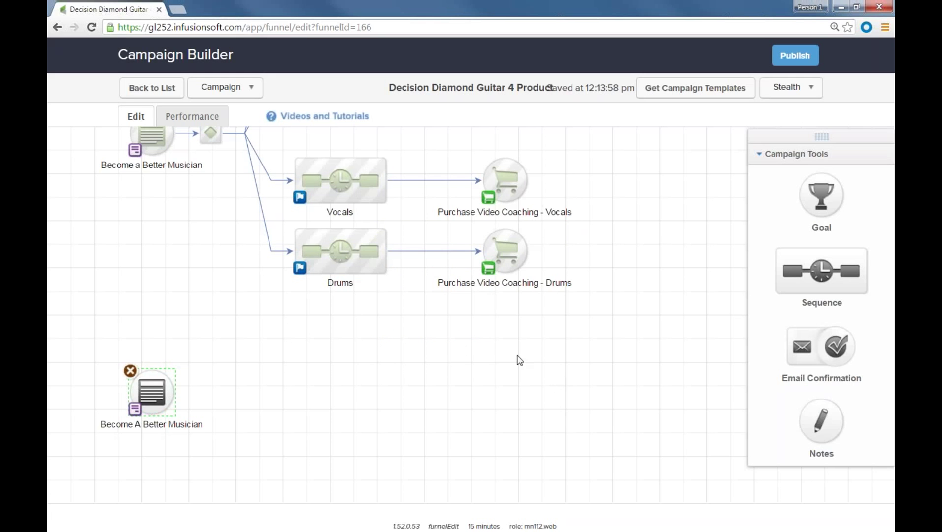
Reset the browser page zoom to 100%
{"action": "left_click", "coordinate": [885, 27]}
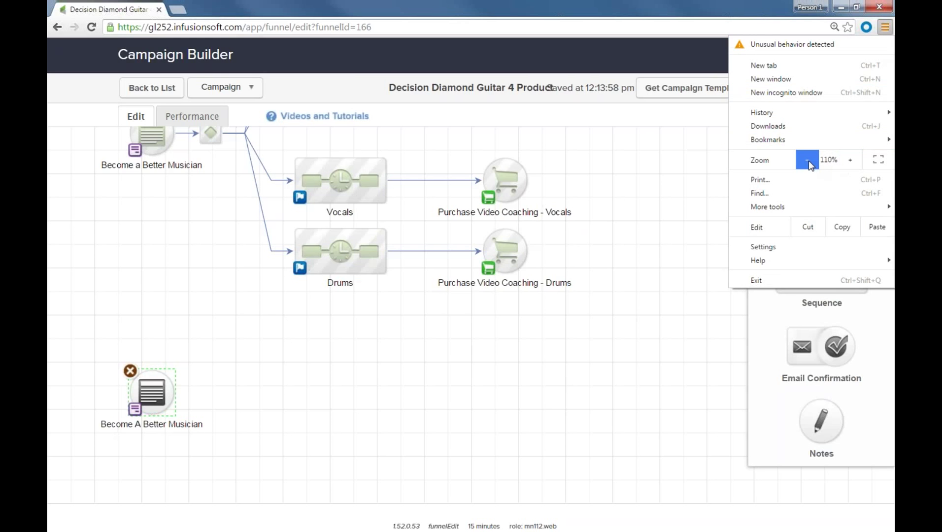
{"action": "left_click", "coordinate": [808, 160]}
{"action": "left_click", "coordinate": [809, 160]}
{"action": "left_click", "coordinate": [370, 325]}
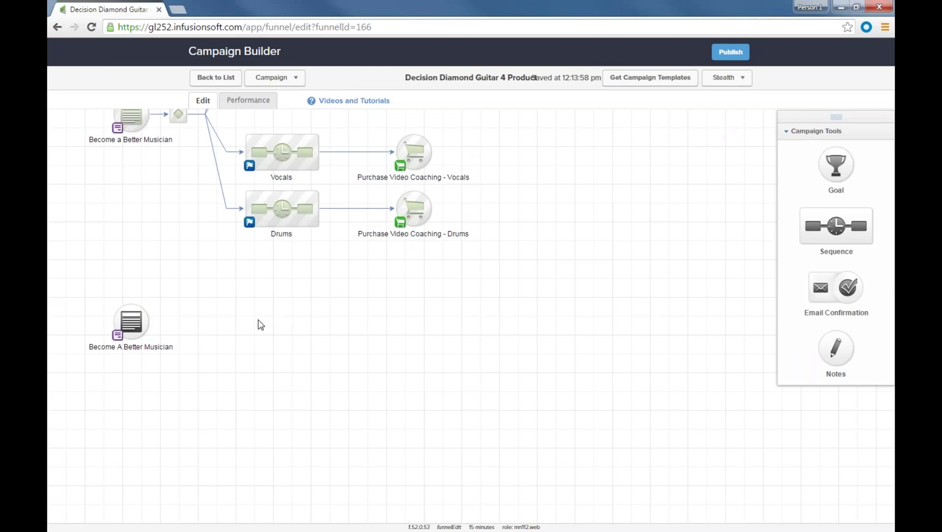
Move the new Become A Better Musician goal lower and add four sequences in a column beside it
{"action": "left_click_drag", "start_coordinate": [261, 324], "coordinate": [314, 313]}
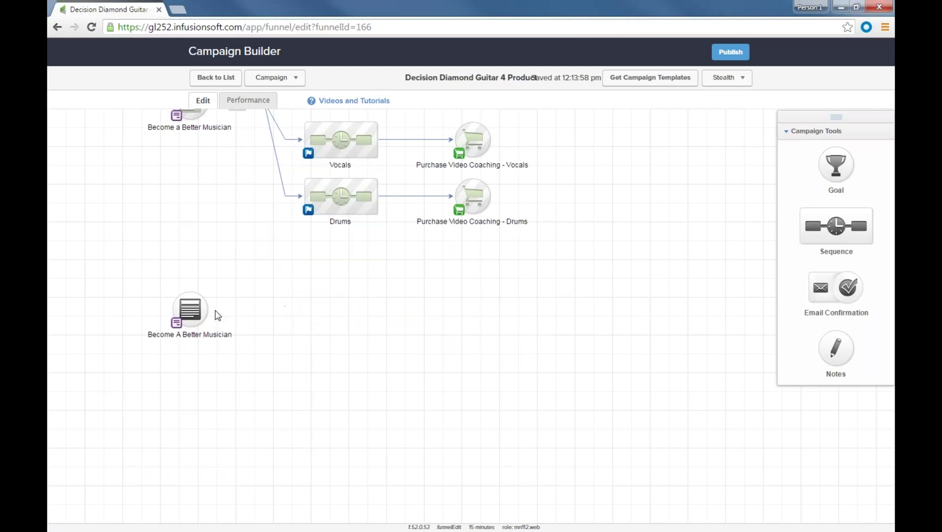
{"action": "left_click", "coordinate": [192, 308]}
{"action": "left_click_drag", "start_coordinate": [192, 331], "coordinate": [196, 369]}
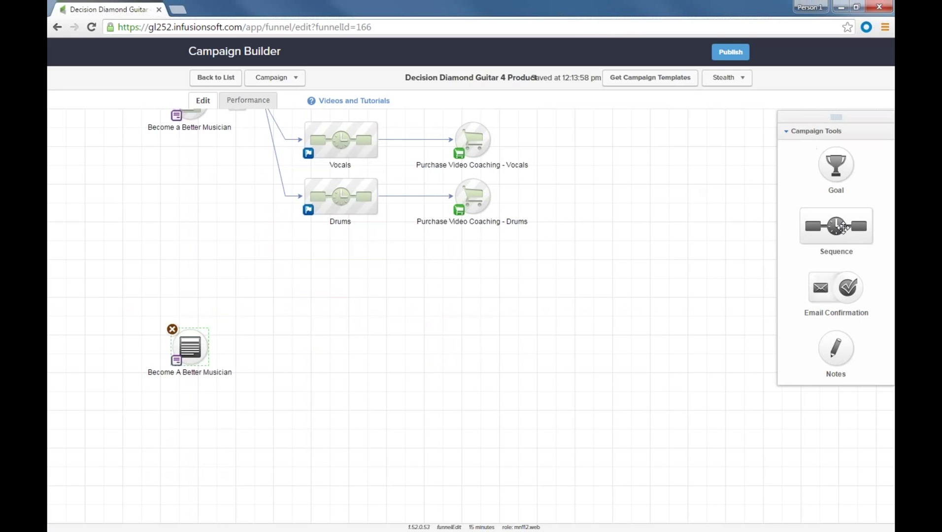
{"action": "left_click_drag", "start_coordinate": [857, 211], "coordinate": [313, 251]}
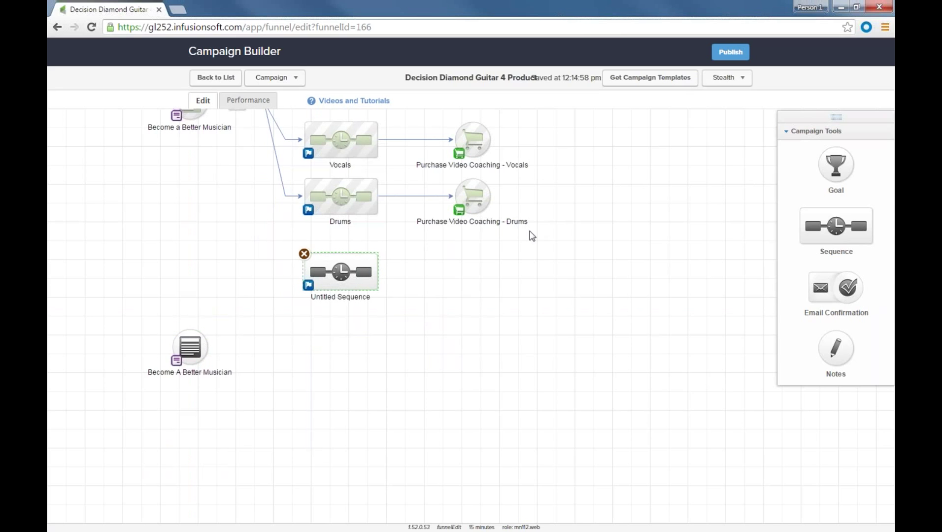
{"action": "left_click_drag", "start_coordinate": [858, 211], "coordinate": [330, 314]}
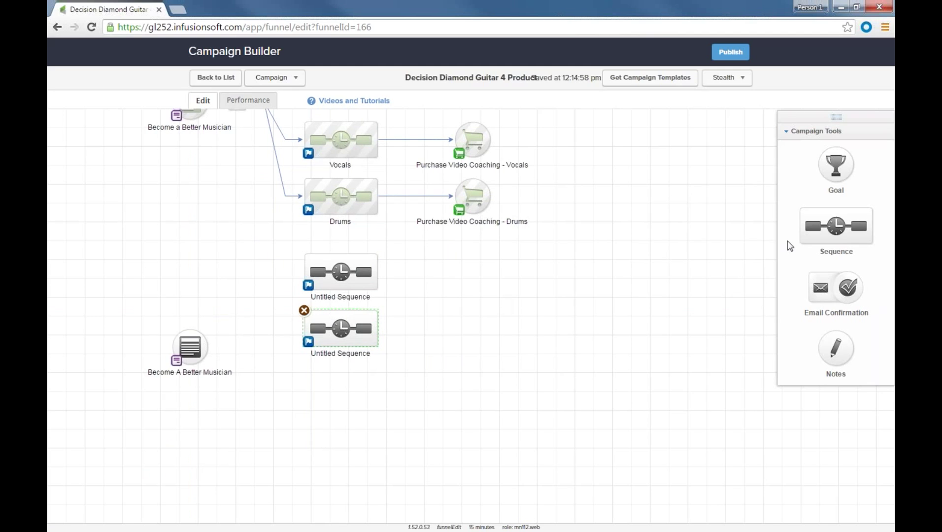
{"action": "left_click_drag", "start_coordinate": [805, 231], "coordinate": [345, 407]}
{"action": "left_click_drag", "start_coordinate": [799, 247], "coordinate": [319, 446]}
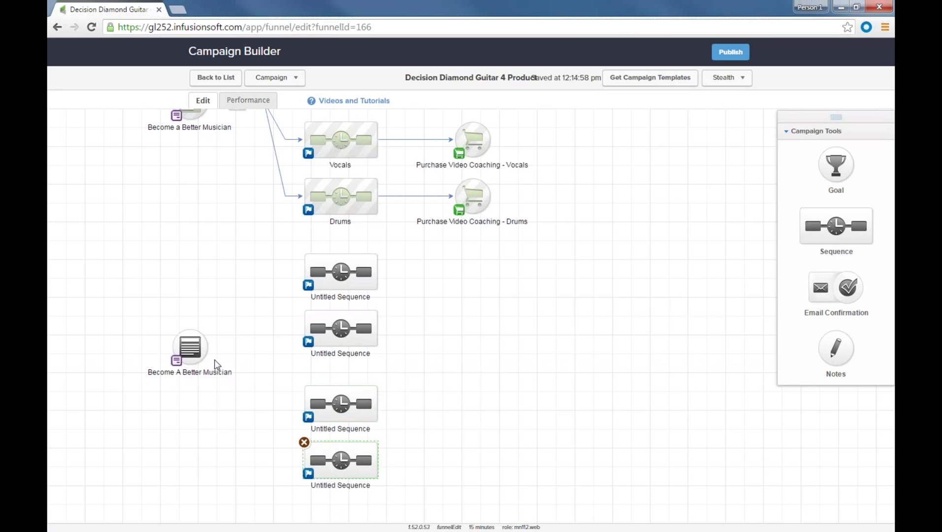
Center the new goal vertically against the four sequences and connect it to the topmost one
{"action": "left_click_drag", "start_coordinate": [194, 352], "coordinate": [195, 383]}
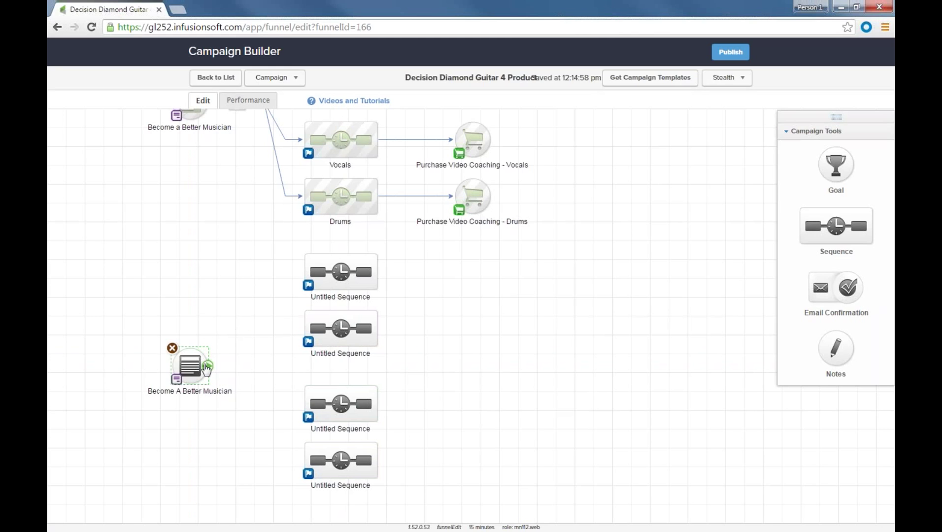
{"action": "mouse_move", "coordinate": [231, 379]}
{"action": "left_click_drag", "start_coordinate": [231, 379], "coordinate": [339, 271]}
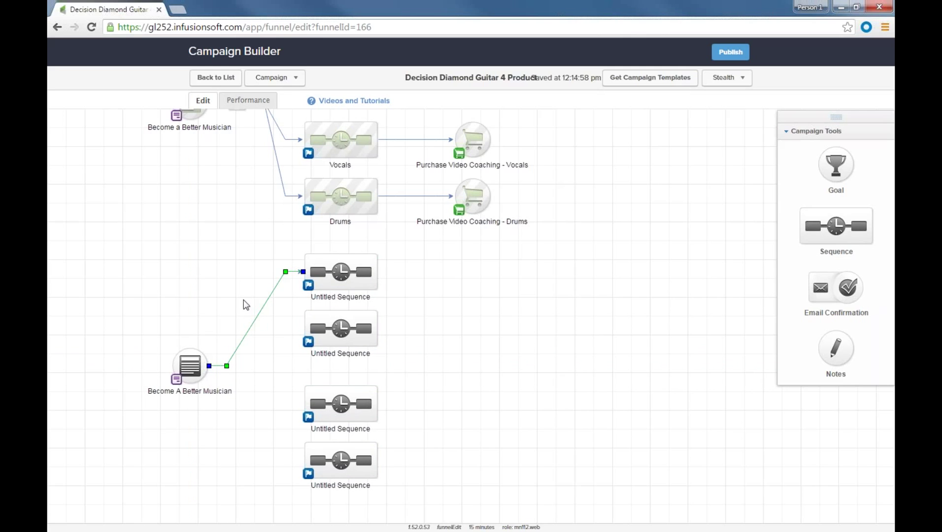
Rename the top two untitled sequences as Guitar and Bass
{"action": "left_click", "coordinate": [338, 298]}
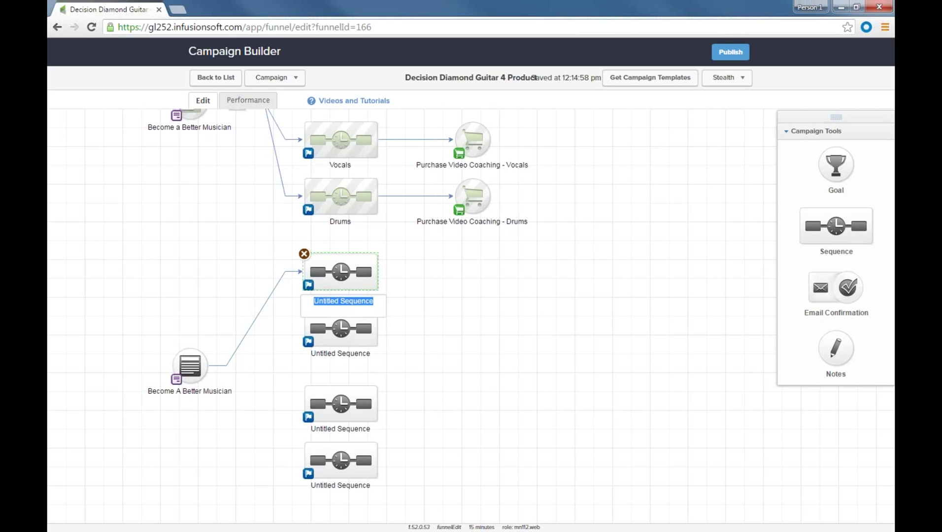
{"action": "type", "text": "G"}
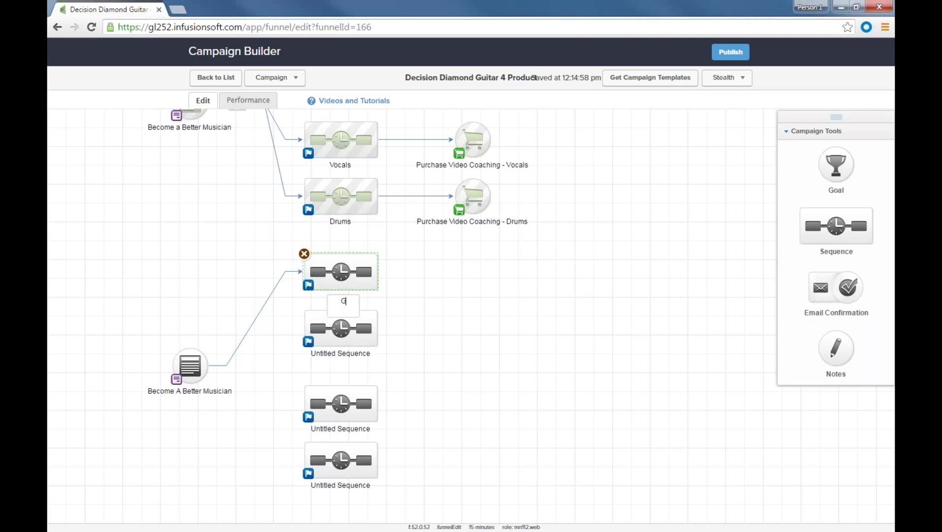
{"action": "type", "text": "uitar"}
{"action": "left_click", "coordinate": [366, 356]}
{"action": "type", "text": "Bass"}
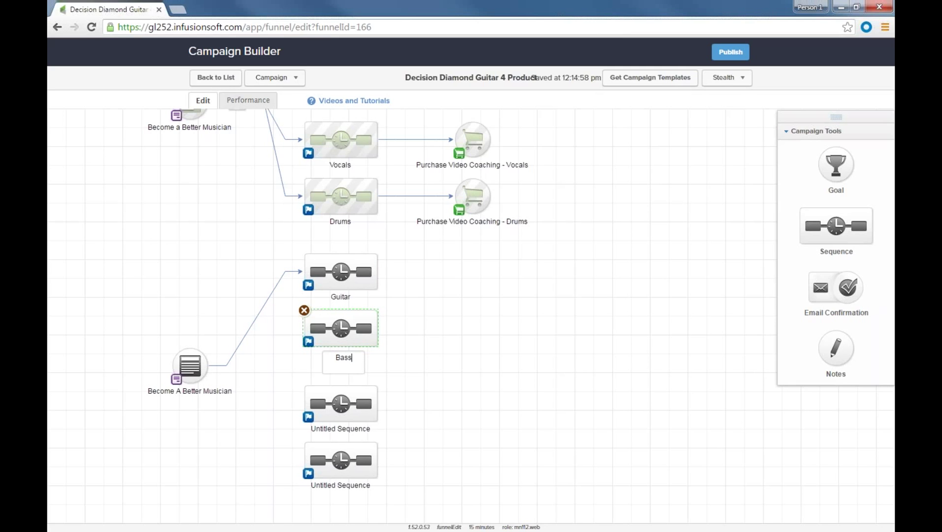
{"action": "left_click", "coordinate": [402, 374]}
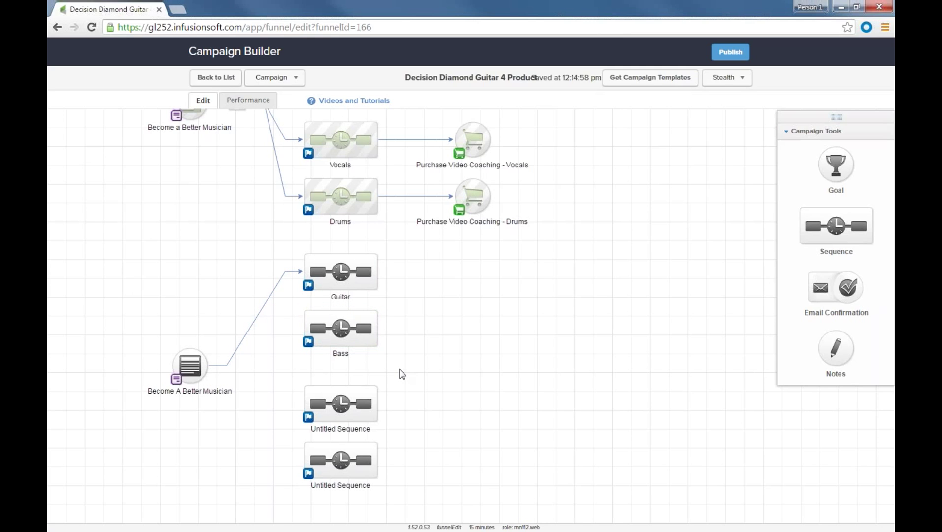
Rename the remaining two untitled sequences as Vocals and Drums
{"action": "left_click", "coordinate": [342, 429]}
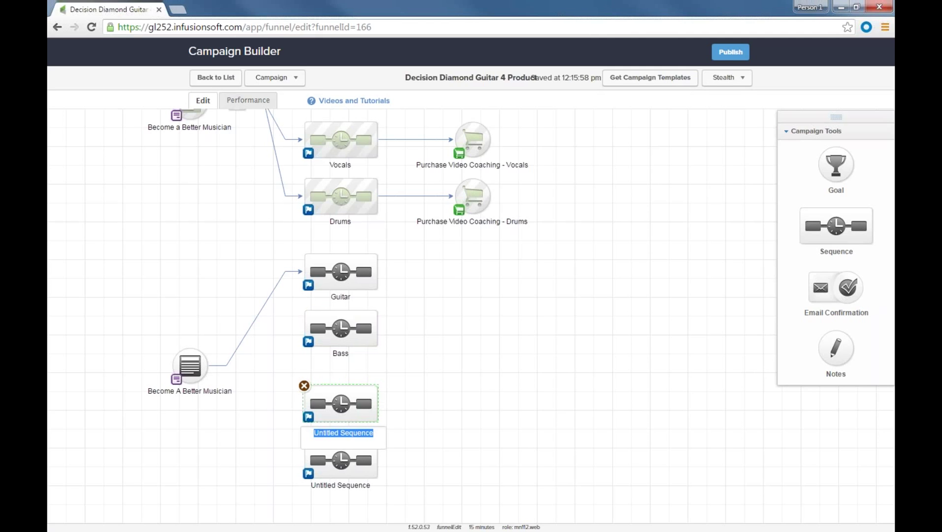
{"action": "type", "text": "Voc"}
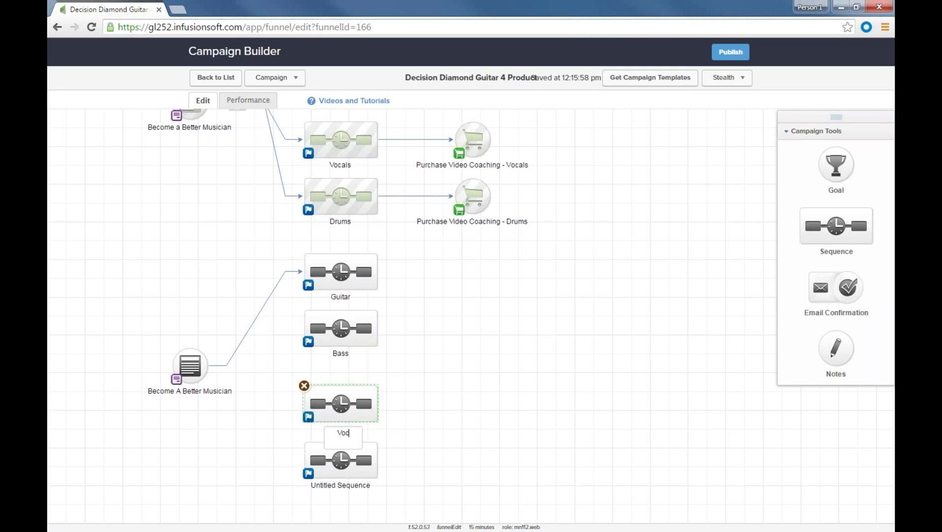
{"action": "type", "text": "als"}
{"action": "left_click", "coordinate": [386, 423]}
{"action": "left_click", "coordinate": [338, 469]}
{"action": "left_click", "coordinate": [340, 472]}
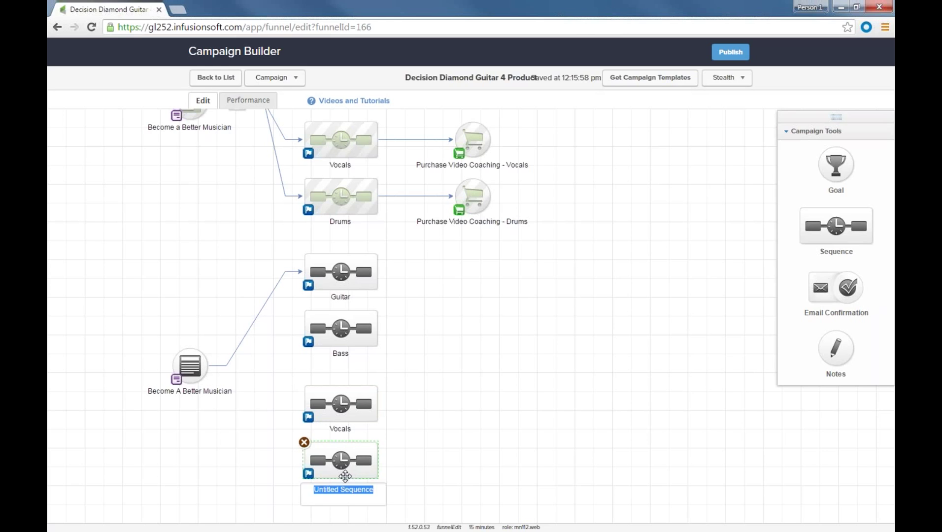
{"action": "type", "text": "D"}
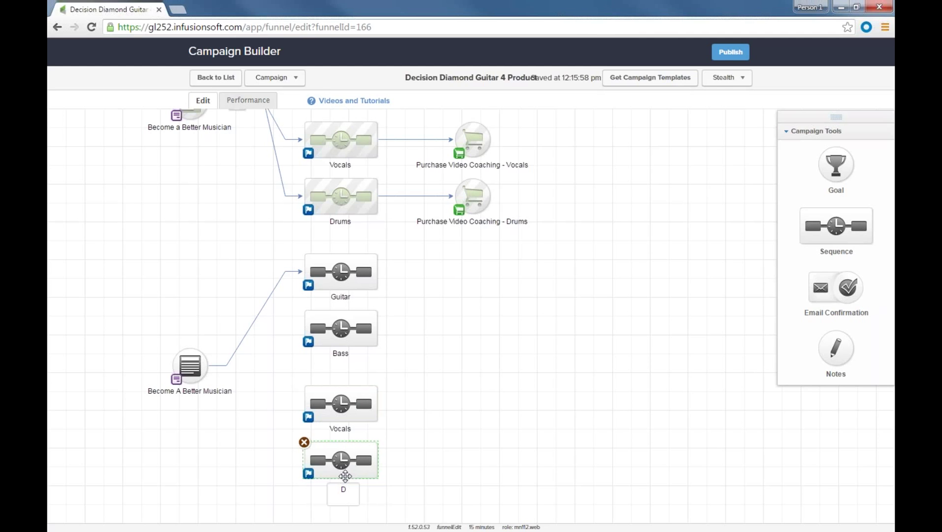
{"action": "type", "text": "rums"}
{"action": "key", "text": "Return"}
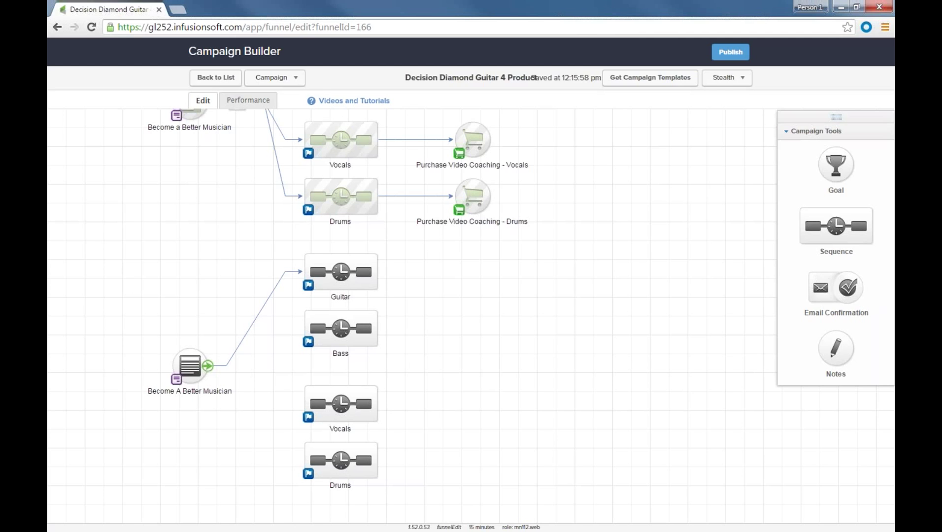
Connect the new Become A Better Musician goal to the Bass sequence
{"action": "left_click_drag", "start_coordinate": [208, 365], "coordinate": [342, 343]}
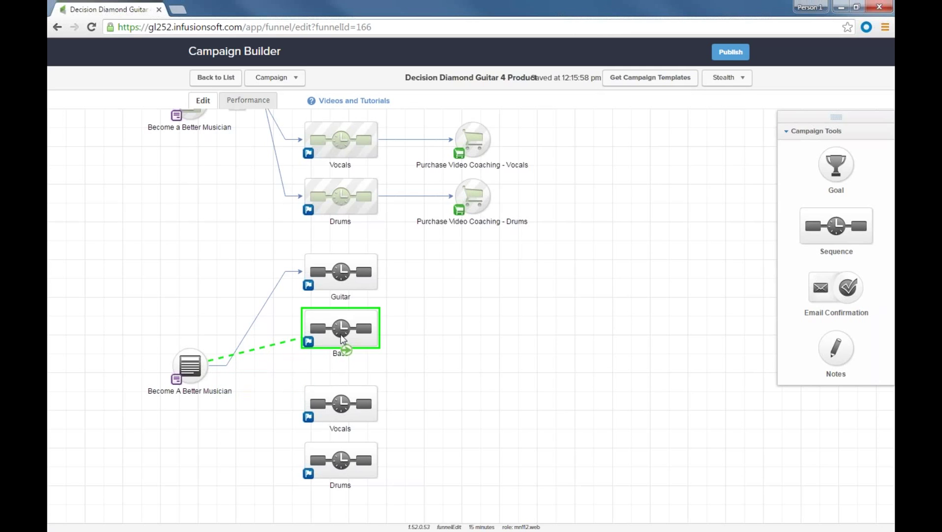
{"action": "left_click_drag", "start_coordinate": [341, 335], "coordinate": [338, 332]}
{"action": "left_click_drag", "start_coordinate": [338, 333], "coordinate": [338, 332]}
{"action": "left_click_drag", "start_coordinate": [338, 331], "coordinate": [338, 331]}
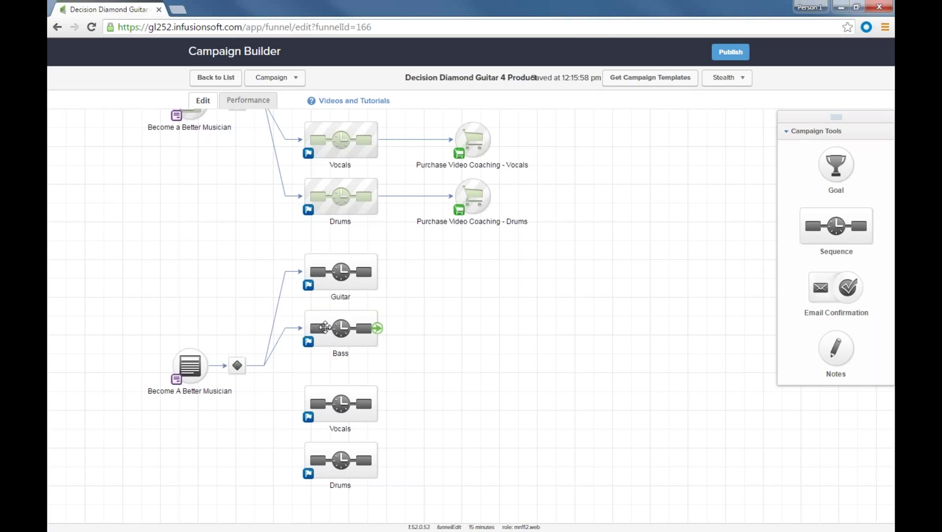
Delete the new goal's connections to the Bass and Guitar sequences
{"action": "mouse_move", "coordinate": [239, 366]}
{"action": "left_click", "coordinate": [238, 368]}
{"action": "left_click", "coordinate": [280, 339]}
{"action": "key", "text": "Delete"}
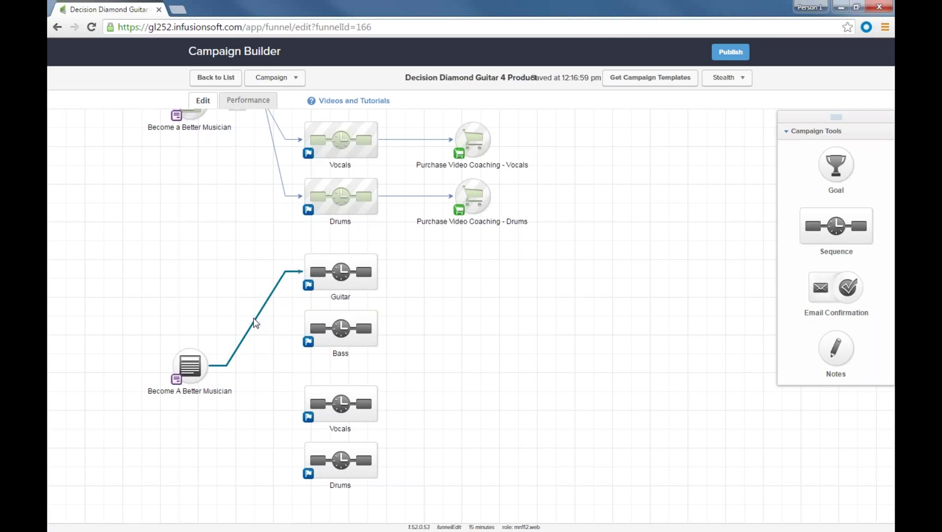
{"action": "key", "text": "Delete"}
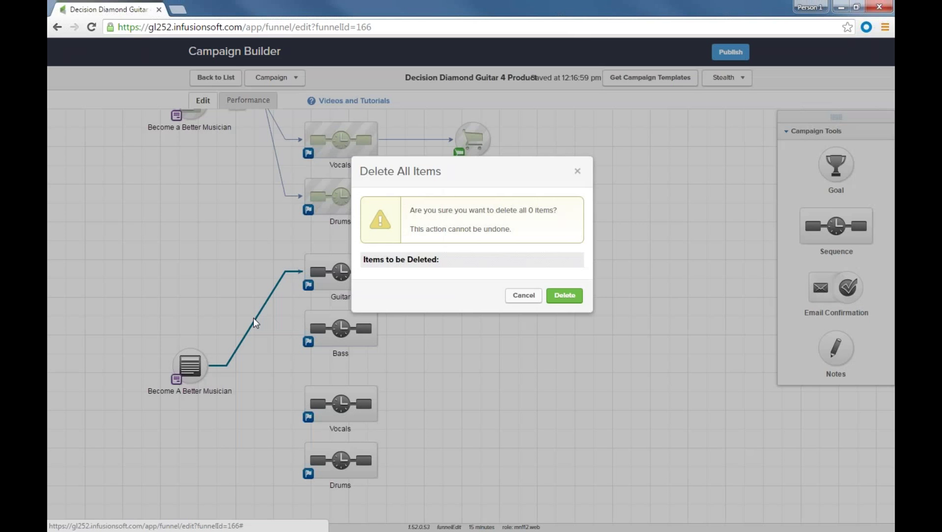
{"action": "left_click", "coordinate": [523, 296]}
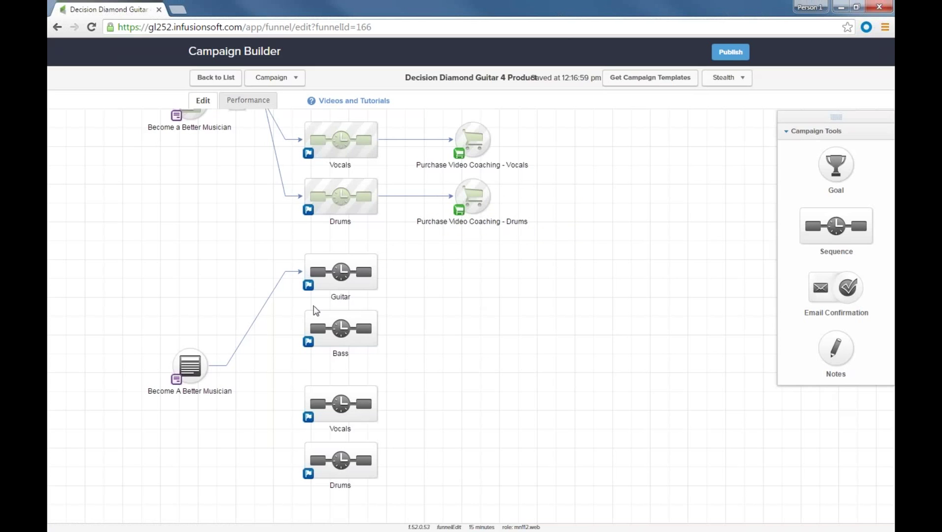
{"action": "left_click", "coordinate": [259, 315]}
{"action": "key", "text": "Delete"}
Connect the new Become A Better Musician goal to the Guitar, Bass, Vocals and Drums sequences
{"action": "mouse_move", "coordinate": [211, 364]}
{"action": "left_click_drag", "start_coordinate": [208, 366], "coordinate": [337, 275]}
{"action": "left_click_drag", "start_coordinate": [208, 365], "coordinate": [344, 328]}
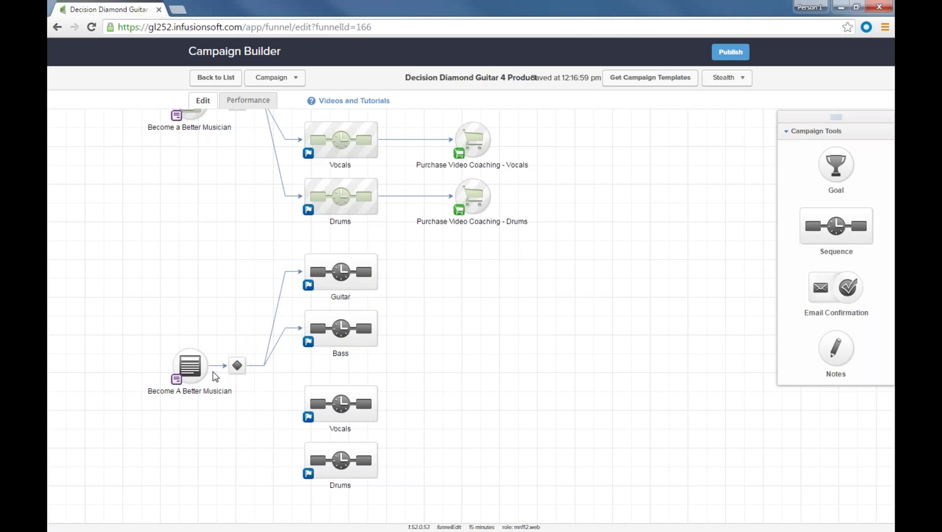
{"action": "left_click_drag", "start_coordinate": [212, 370], "coordinate": [326, 402]}
{"action": "left_click_drag", "start_coordinate": [207, 371], "coordinate": [329, 457]}
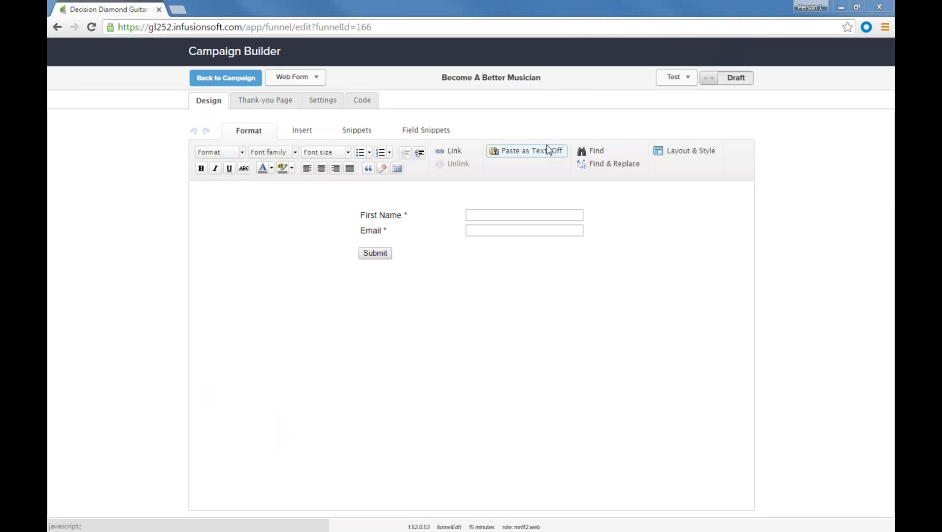
Apply the Black style to the Become A Better Musician web form
{"action": "mouse_move", "coordinate": [405, 233]}
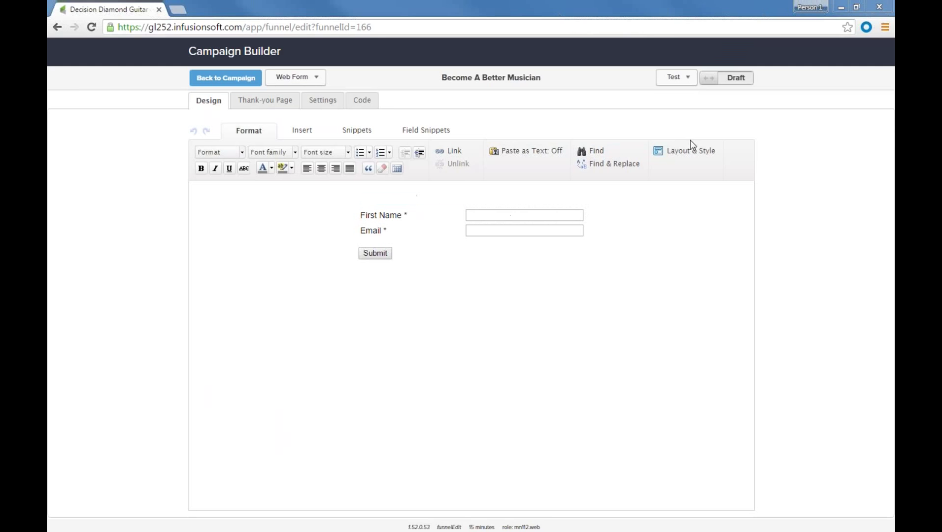
{"action": "left_click", "coordinate": [693, 153]}
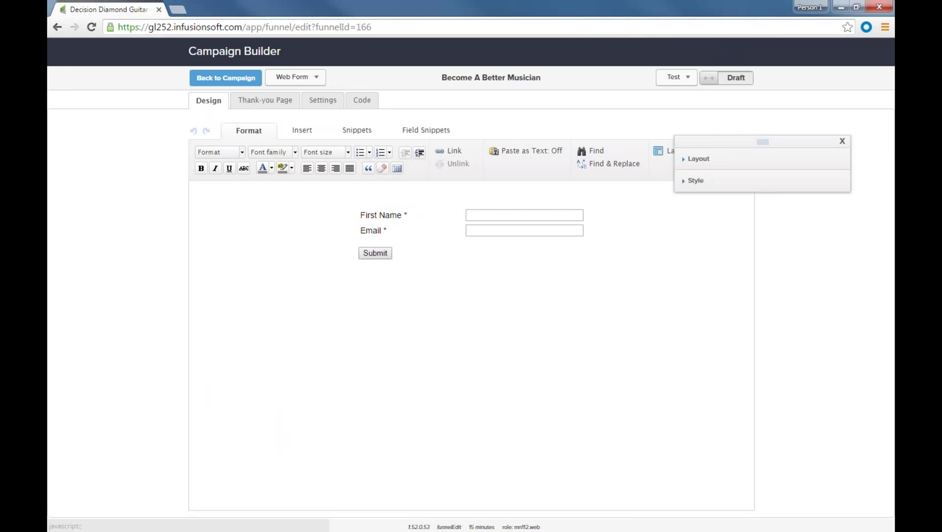
{"action": "left_click", "coordinate": [684, 161]}
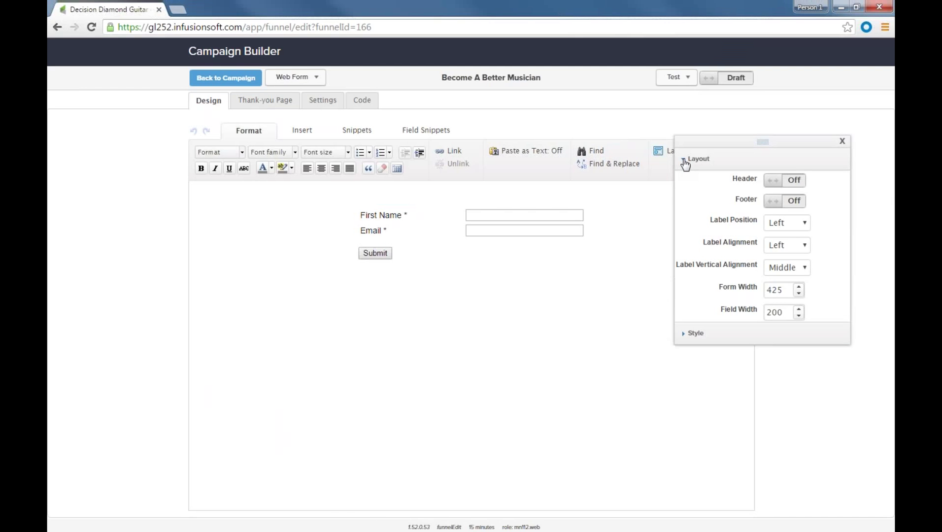
{"action": "left_click", "coordinate": [687, 160]}
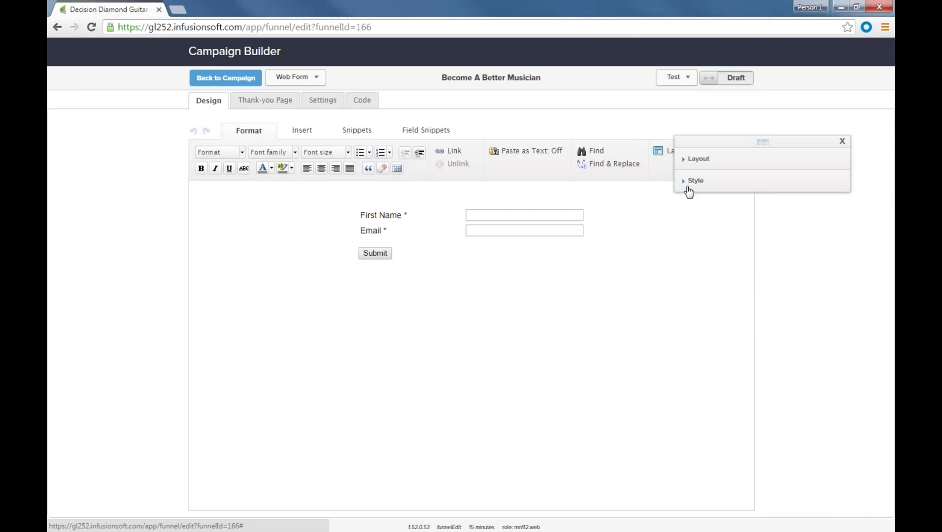
{"action": "left_click", "coordinate": [688, 190]}
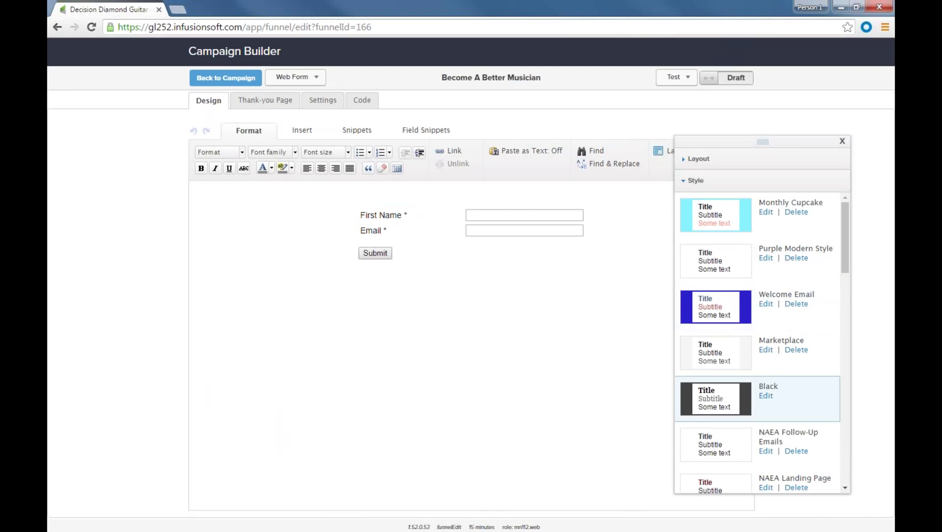
{"action": "left_click", "coordinate": [741, 402]}
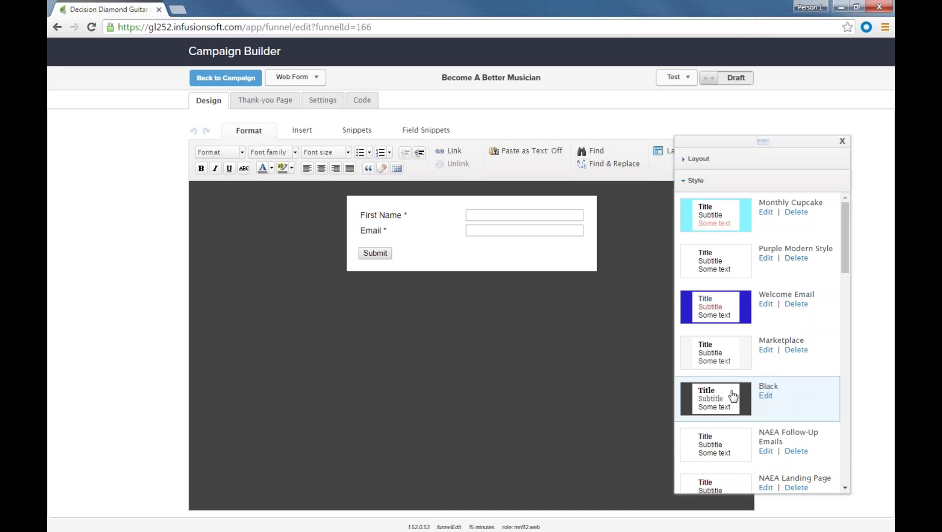
{"action": "left_click", "coordinate": [685, 183]}
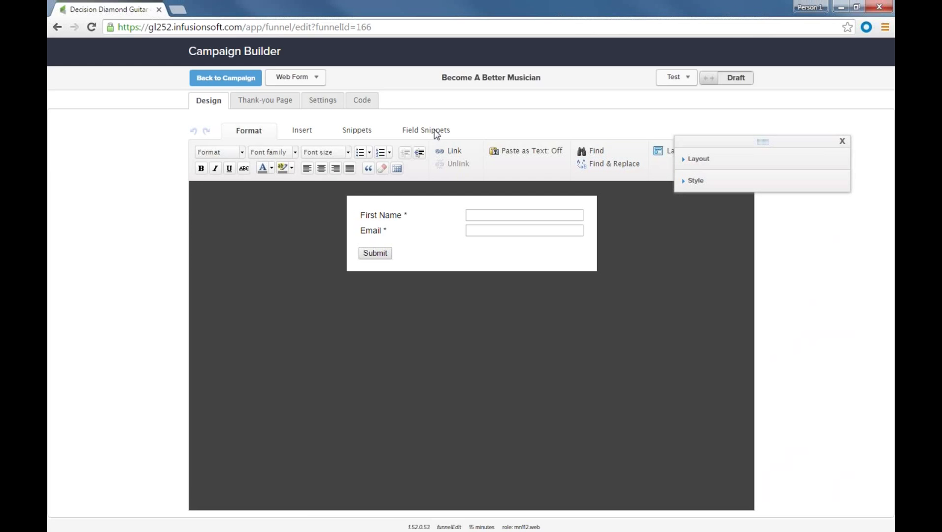
Add an image above the form's First Name field using shutterstock_band.jpg with center alignment
{"action": "left_click", "coordinate": [359, 126]}
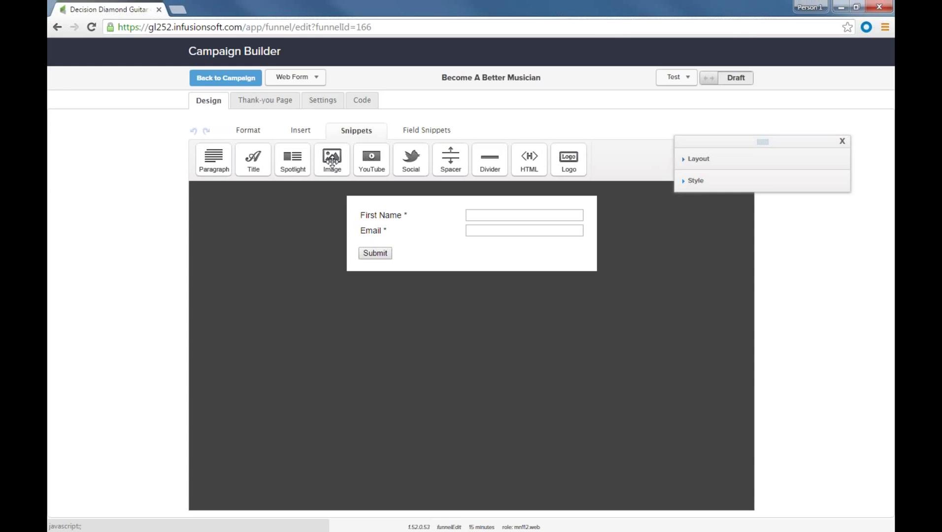
{"action": "left_click_drag", "start_coordinate": [332, 160], "coordinate": [412, 219]}
{"action": "double_click", "coordinate": [412, 246]}
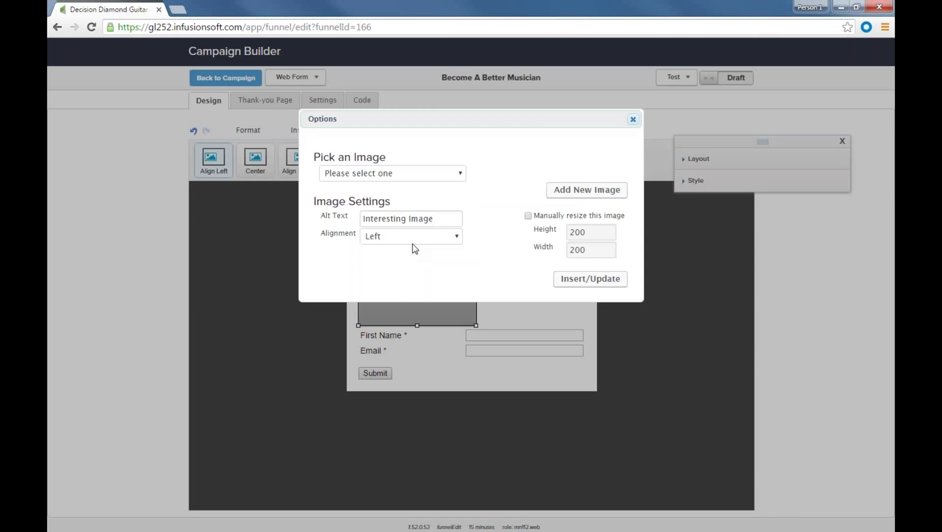
{"action": "left_click", "coordinate": [461, 174]}
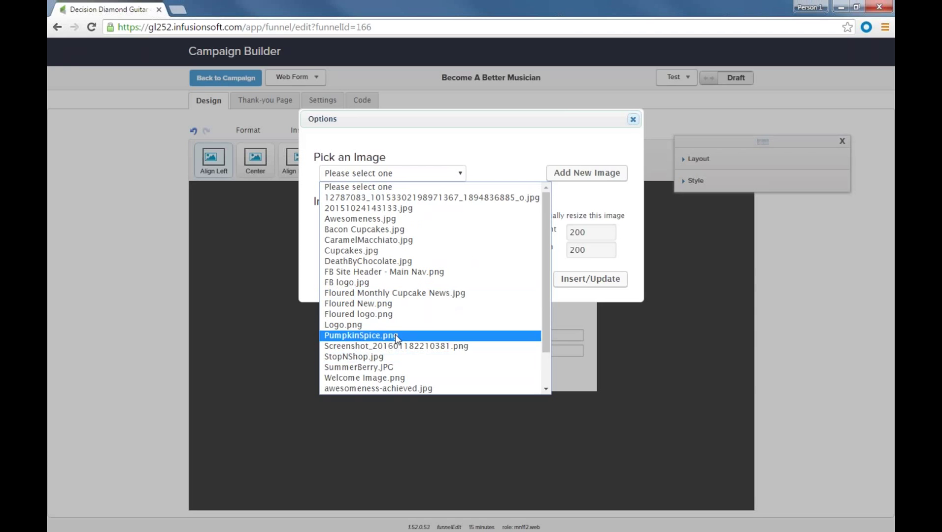
{"action": "scroll", "coordinate": [396, 360], "scroll_direction": "down", "scroll_amount": 1}
{"action": "left_click", "coordinate": [395, 388]}
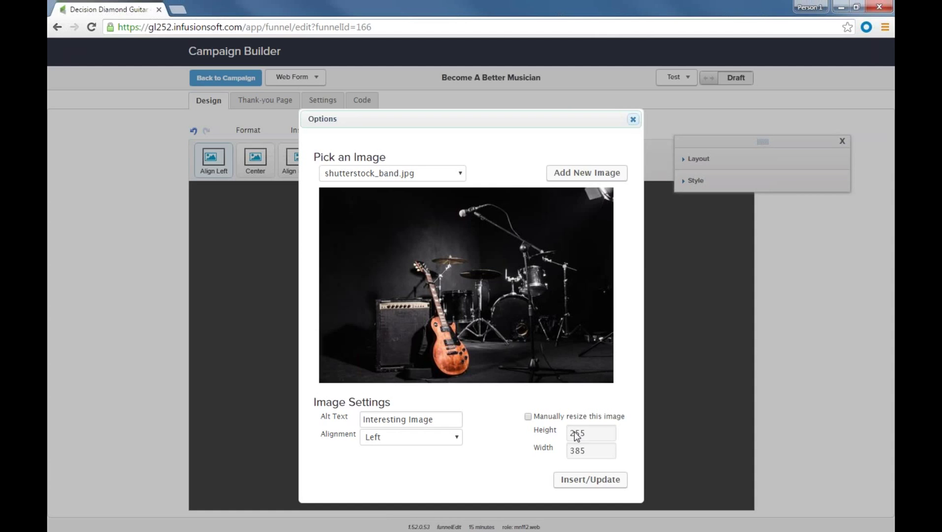
{"action": "left_click", "coordinate": [446, 440]}
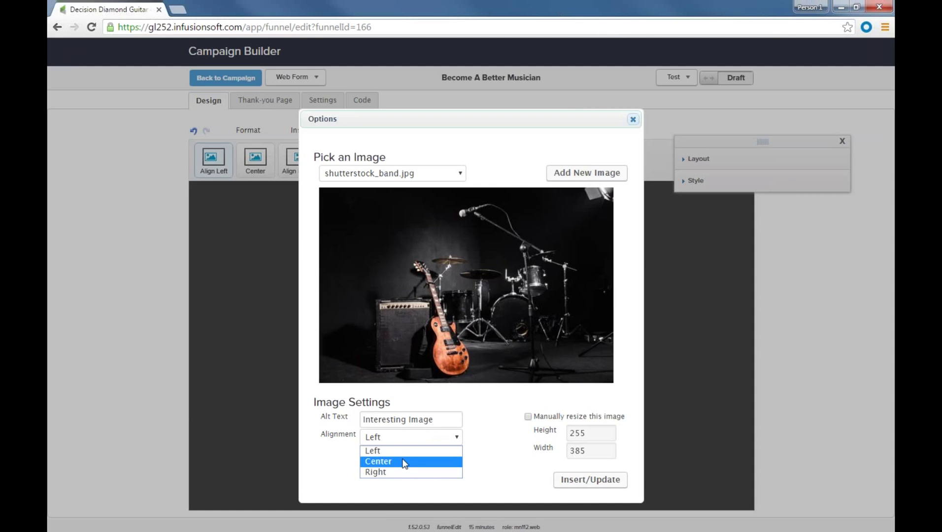
{"action": "left_click", "coordinate": [446, 458]}
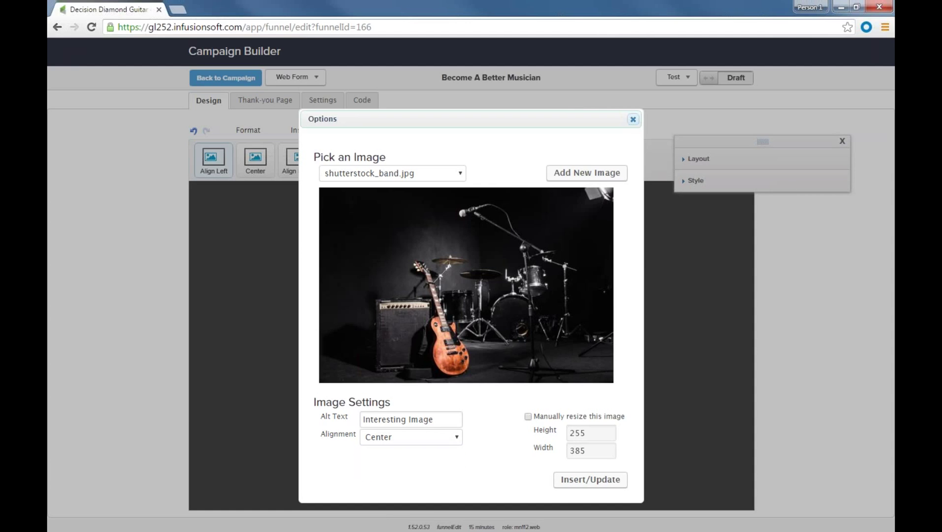
{"action": "left_click", "coordinate": [587, 481]}
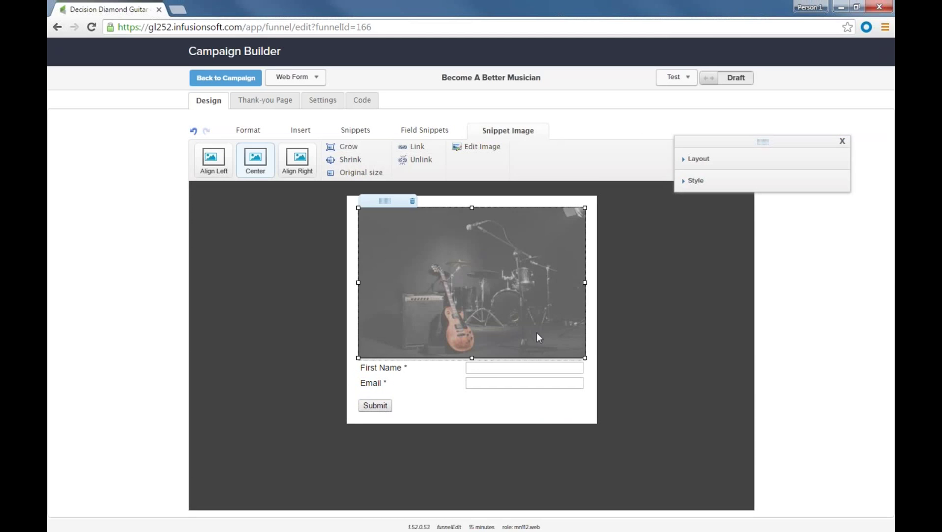
{"action": "left_click", "coordinate": [641, 325]}
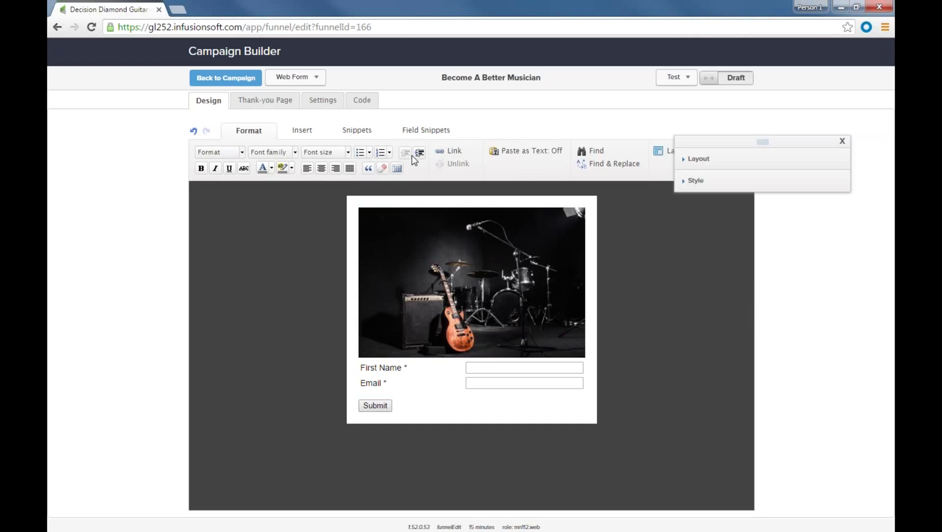
Add a title between the image and the First Name field reading "Get Amazing Musicianship Tips Directly To Your Inbox!"
{"action": "left_click", "coordinate": [362, 131]}
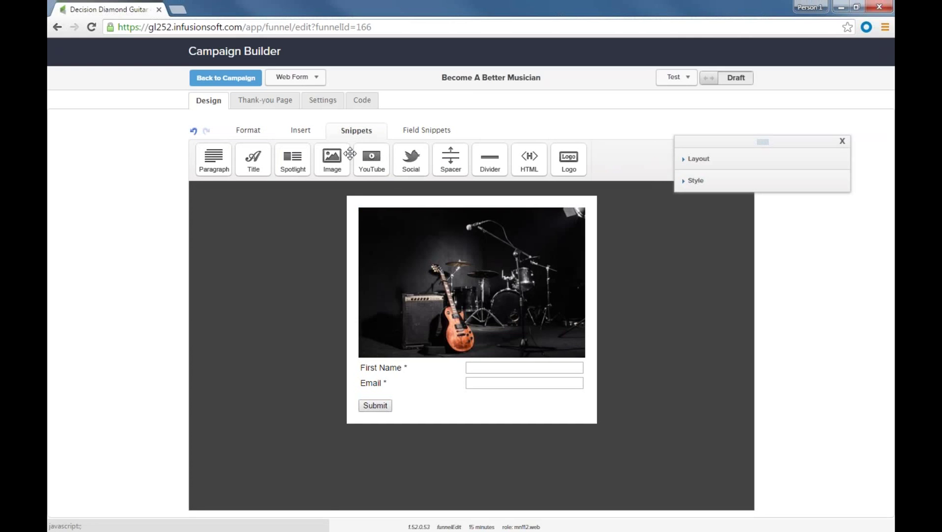
{"action": "left_click_drag", "start_coordinate": [254, 160], "coordinate": [357, 353]}
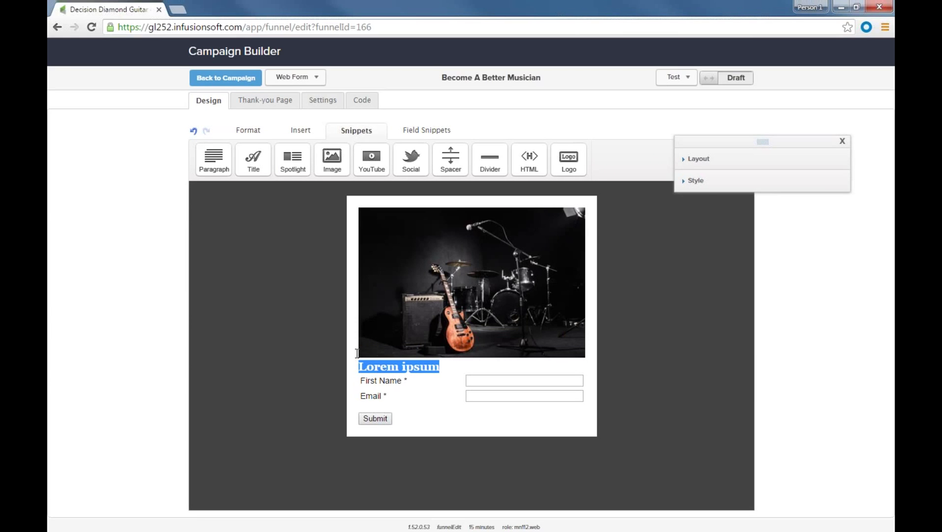
{"action": "type", "text": "Get "}
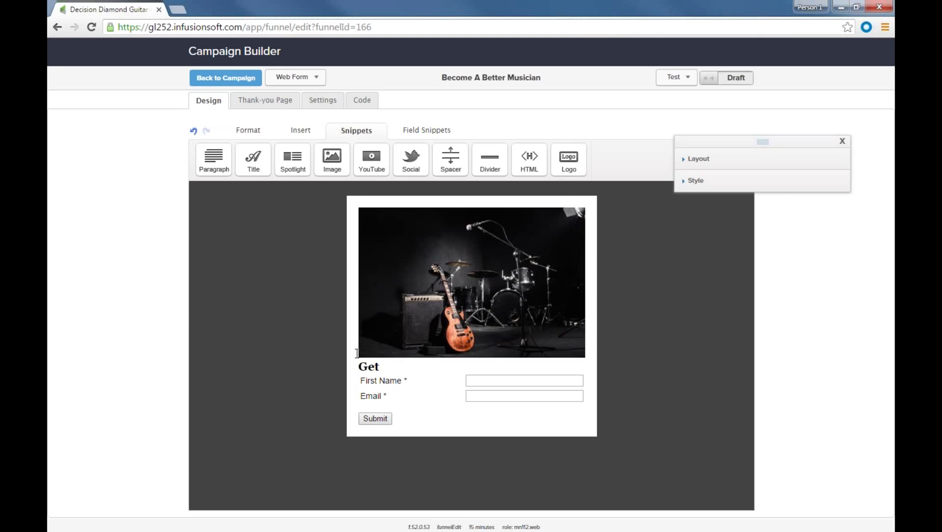
{"action": "type", "text": "Amazing Music"}
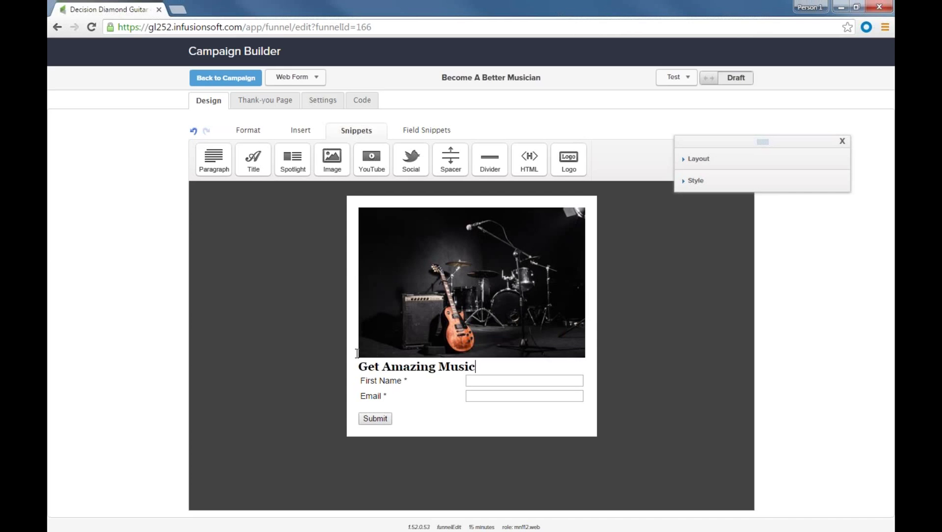
{"action": "type", "text": "ianship Tip"}
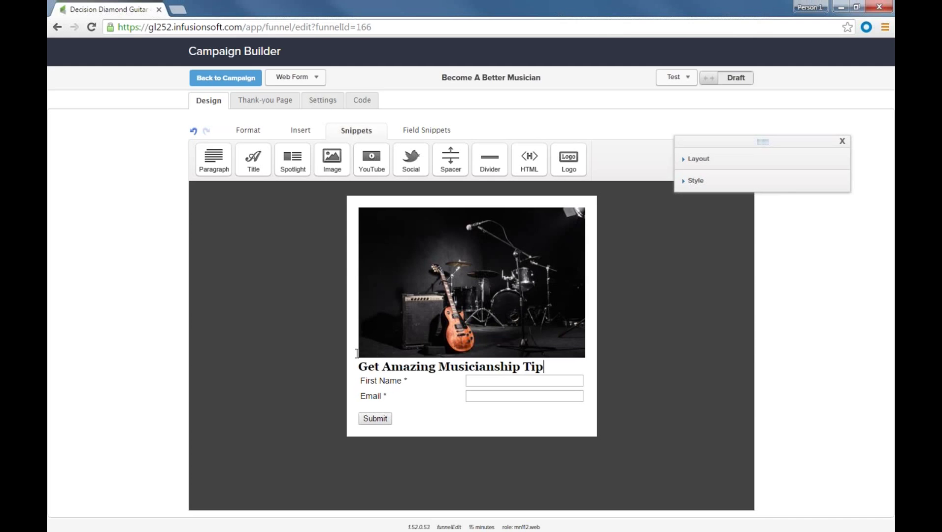
{"action": "type", "text": "s Directly"}
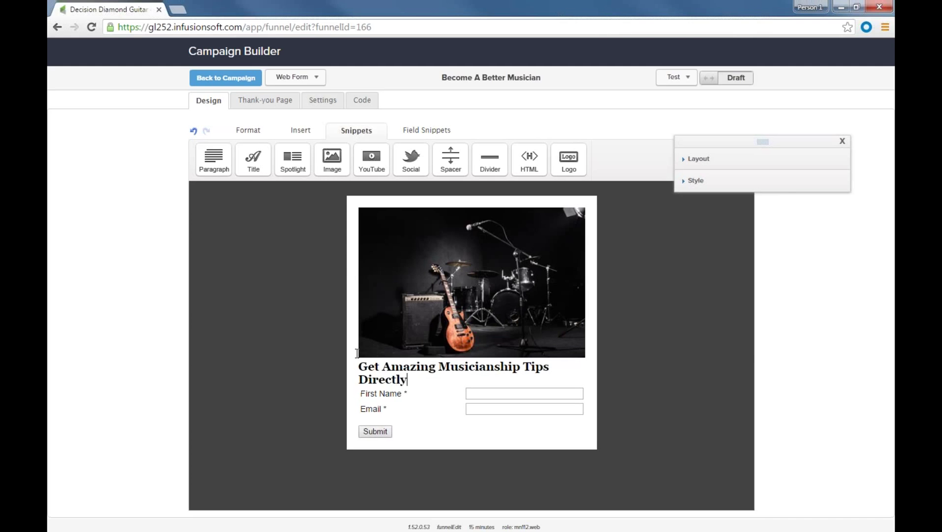
{"action": "type", "text": " To Your Inbox!"}
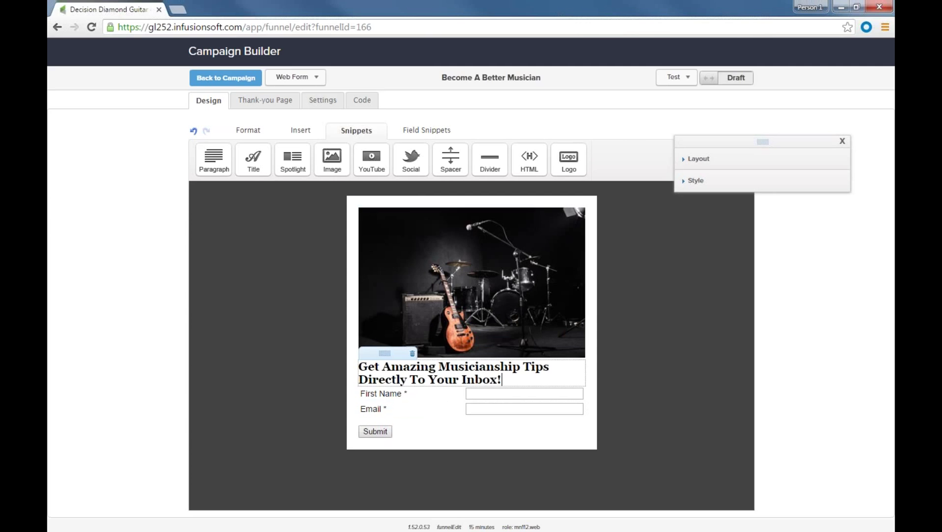
Center-align both lines of the form's title text
{"action": "left_click_drag", "start_coordinate": [503, 378], "coordinate": [354, 361]}
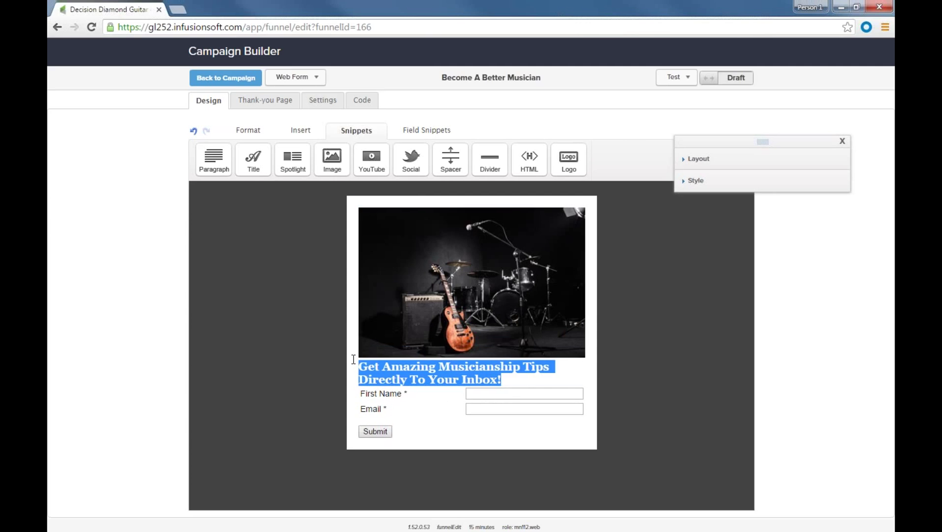
{"action": "left_click", "coordinate": [249, 131]}
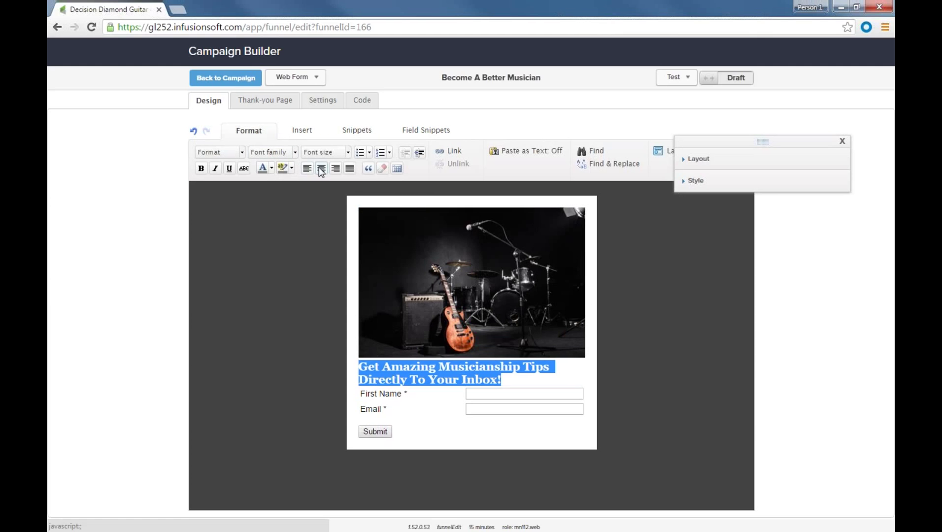
{"action": "left_click", "coordinate": [321, 168]}
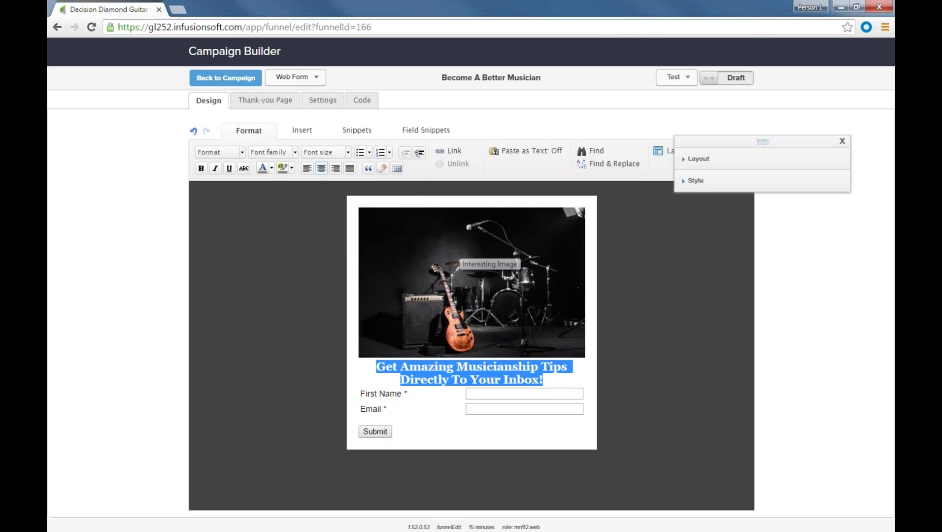
{"action": "left_click", "coordinate": [400, 404]}
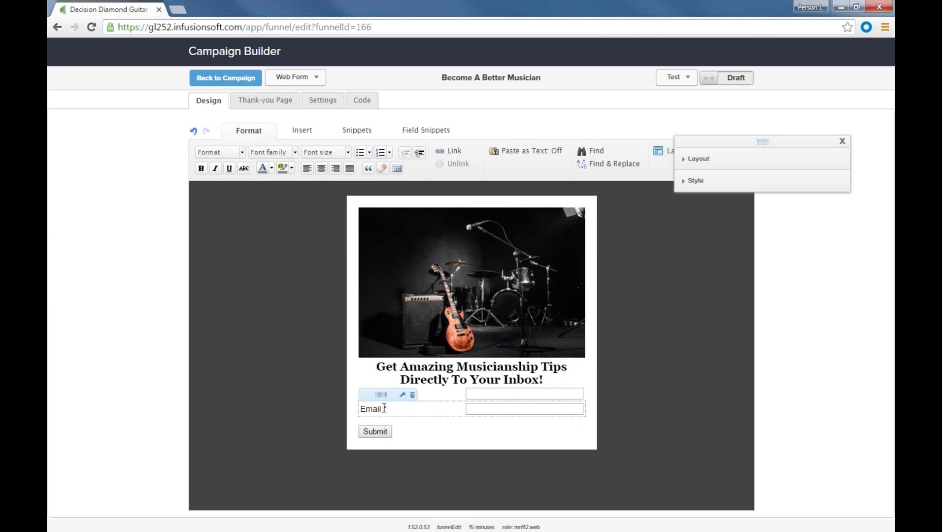
{"action": "double_click", "coordinate": [384, 409]}
{"action": "left_click", "coordinate": [534, 223]}
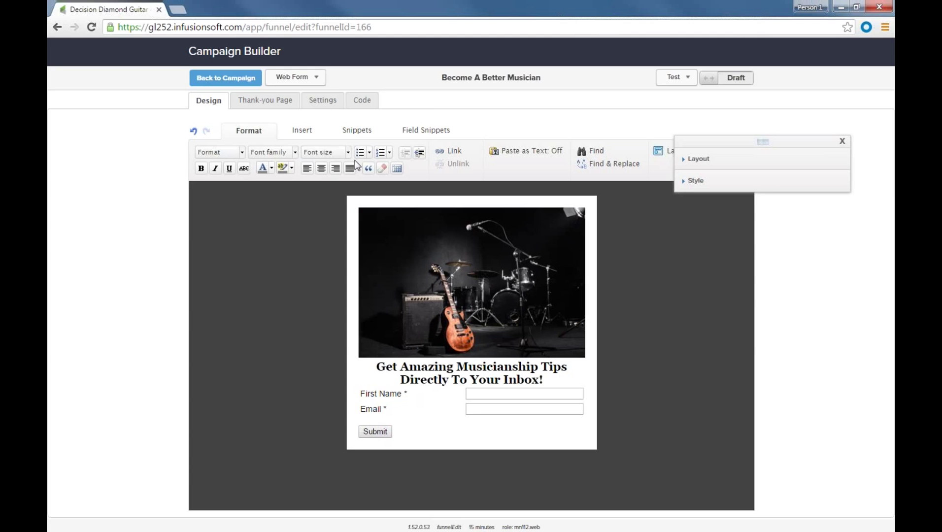
Add one divider below the form's title and another between the image and the title
{"action": "left_click", "coordinate": [411, 134]}
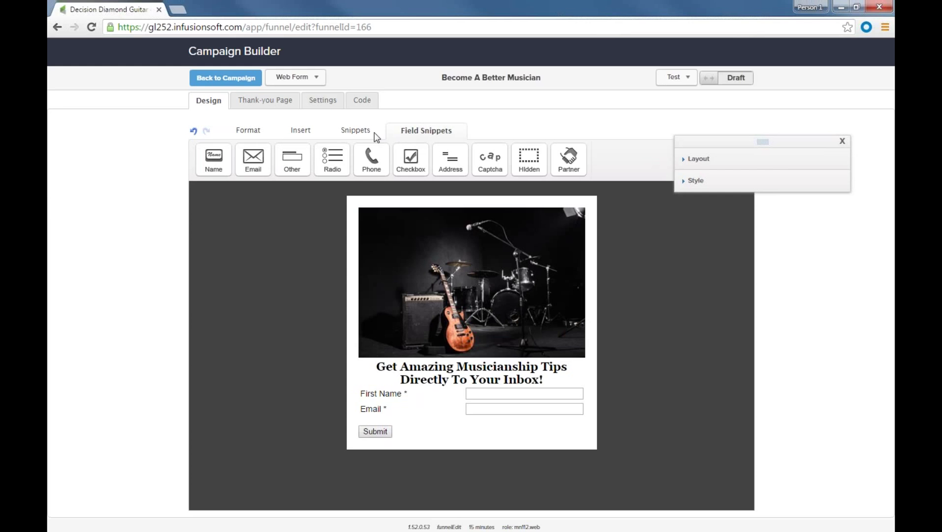
{"action": "left_click", "coordinate": [360, 132]}
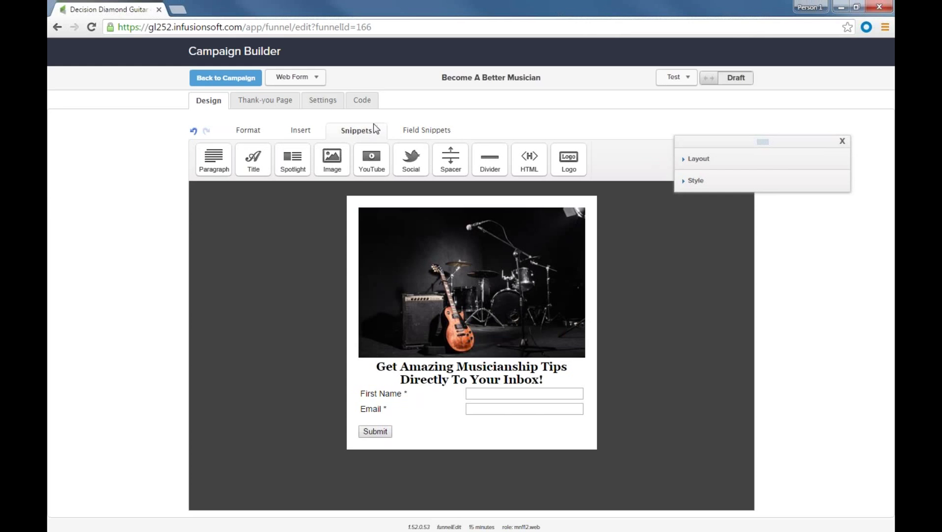
{"action": "left_click_drag", "start_coordinate": [471, 143], "coordinate": [448, 400]}
{"action": "left_click_drag", "start_coordinate": [490, 157], "coordinate": [461, 358]}
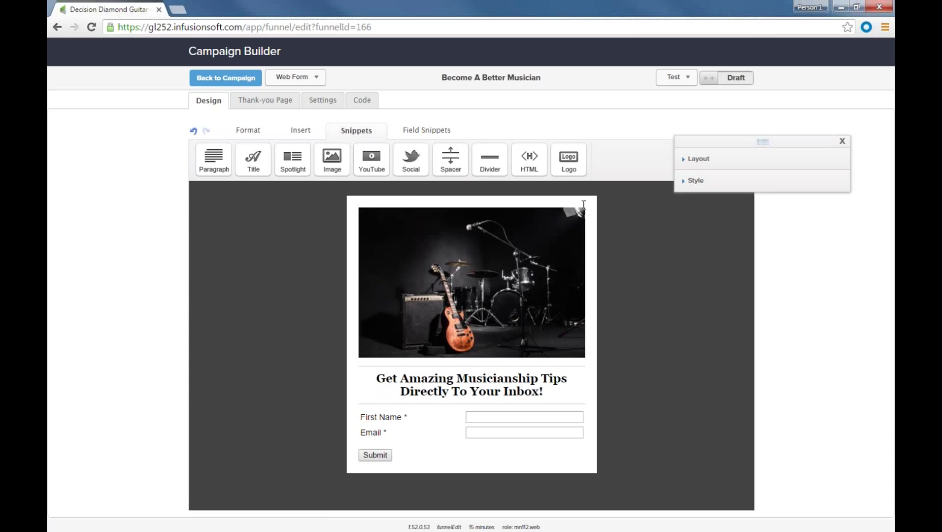
Add a radio field below the Email field and label it "Which Instrument Would You MOST Like To Improve?"
{"action": "left_click", "coordinate": [430, 132]}
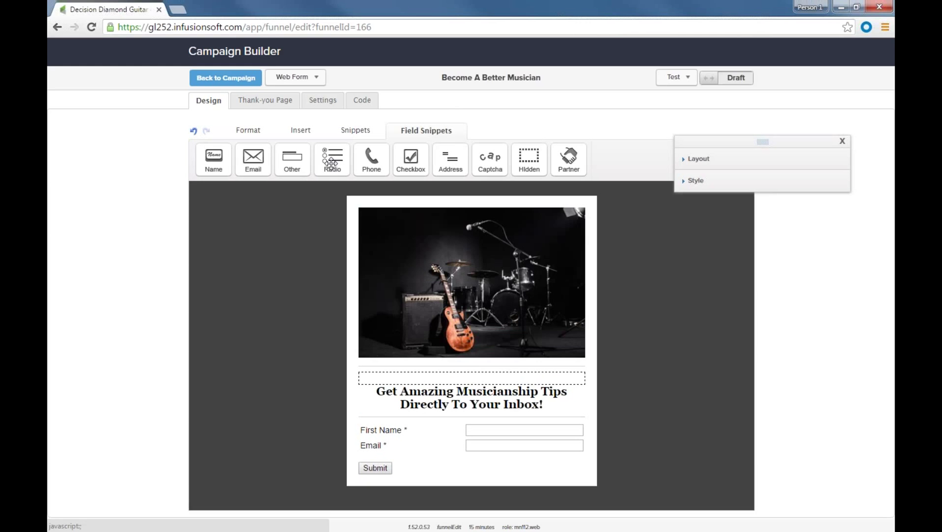
{"action": "left_click_drag", "start_coordinate": [331, 163], "coordinate": [433, 460]}
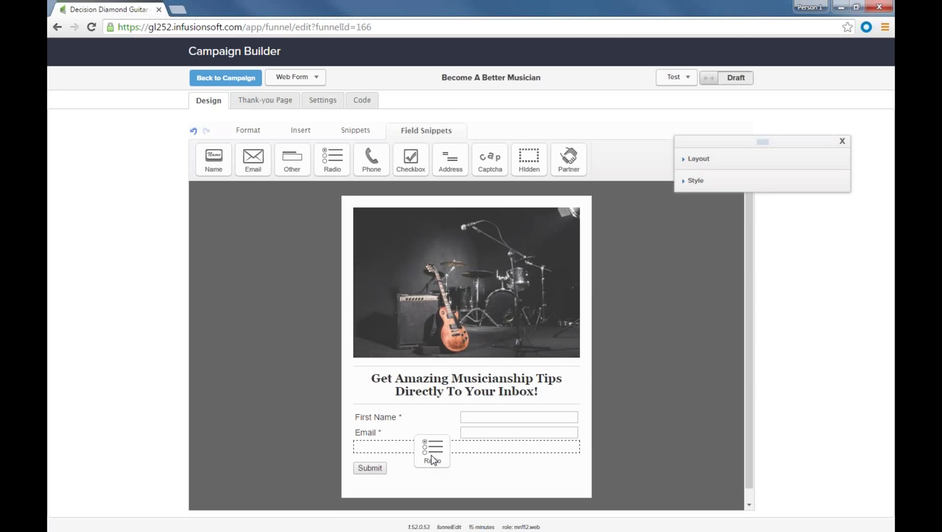
{"action": "left_click_drag", "start_coordinate": [432, 459], "coordinate": [432, 460]}
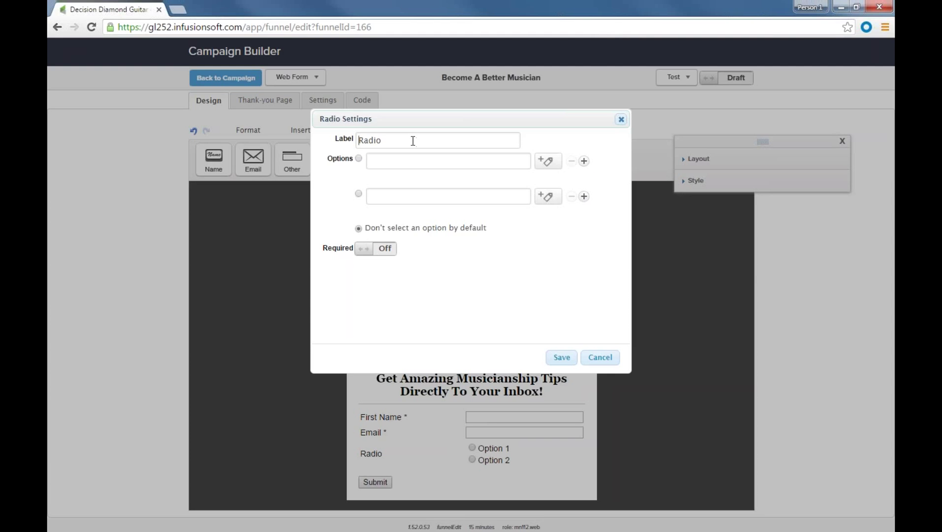
{"action": "left_click_drag", "start_coordinate": [413, 141], "coordinate": [345, 136]}
{"action": "type", "text": "Which Instrument Would You O"}
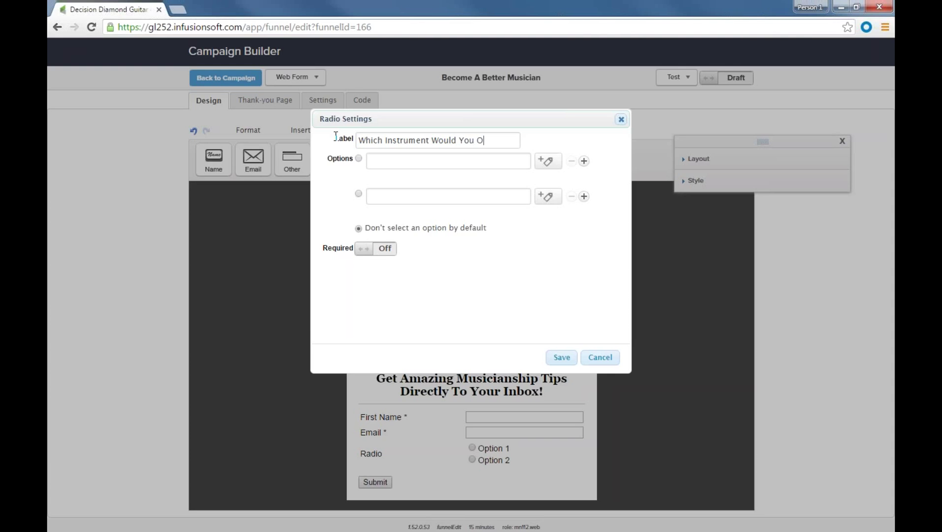
{"action": "key", "text": "BackSpace"}
{"action": "type", "text": "MOST Like To Improve?"}
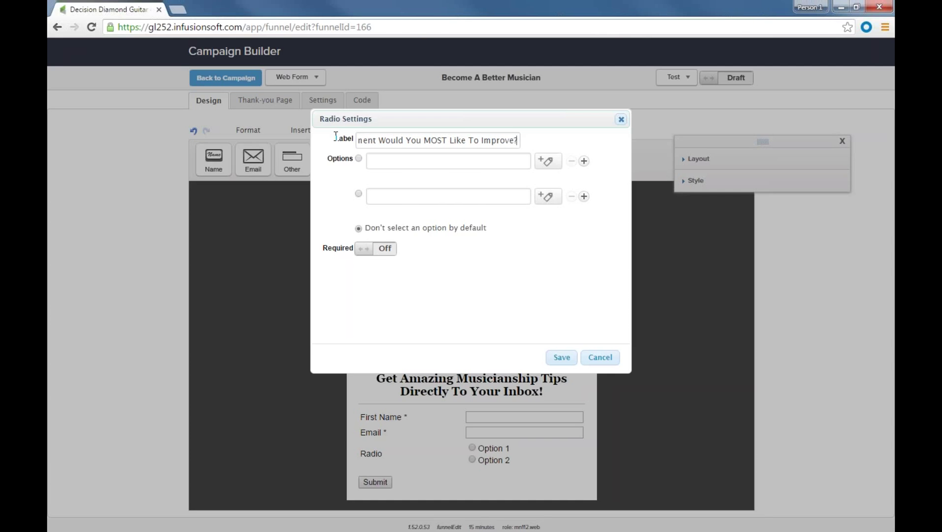
Give the radio field four options: Guitar, Bass, Drums and Vocals
{"action": "left_click", "coordinate": [390, 161]}
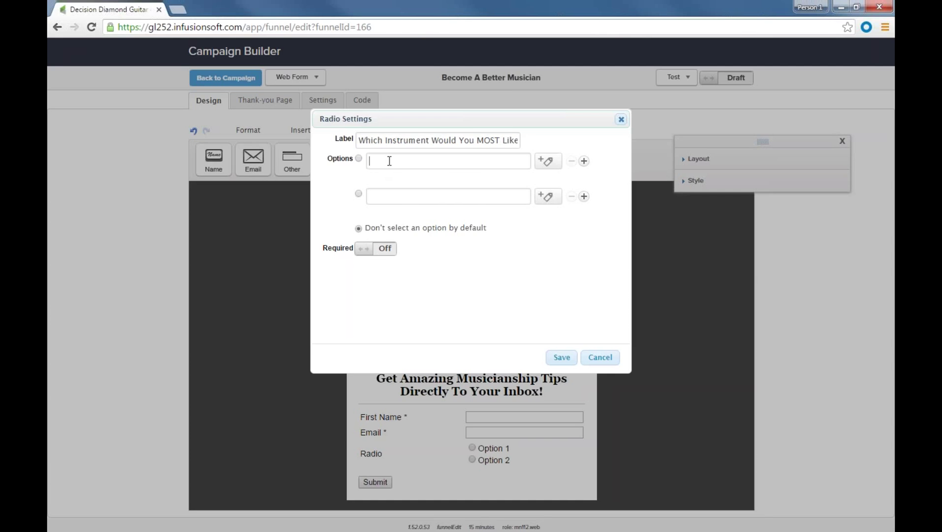
{"action": "type", "text": "Guitar"}
{"action": "type", "text": "Bass"}
{"action": "left_click", "coordinate": [583, 197]}
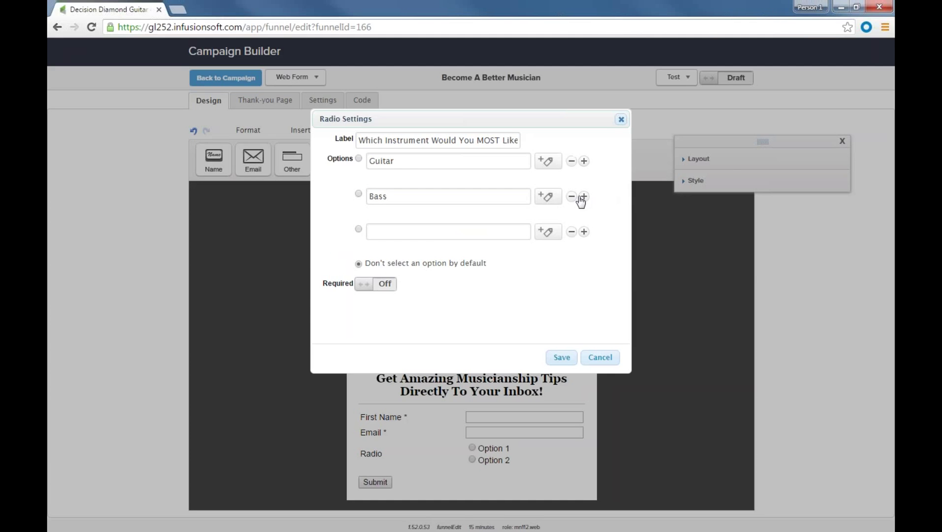
{"action": "left_click", "coordinate": [584, 233]}
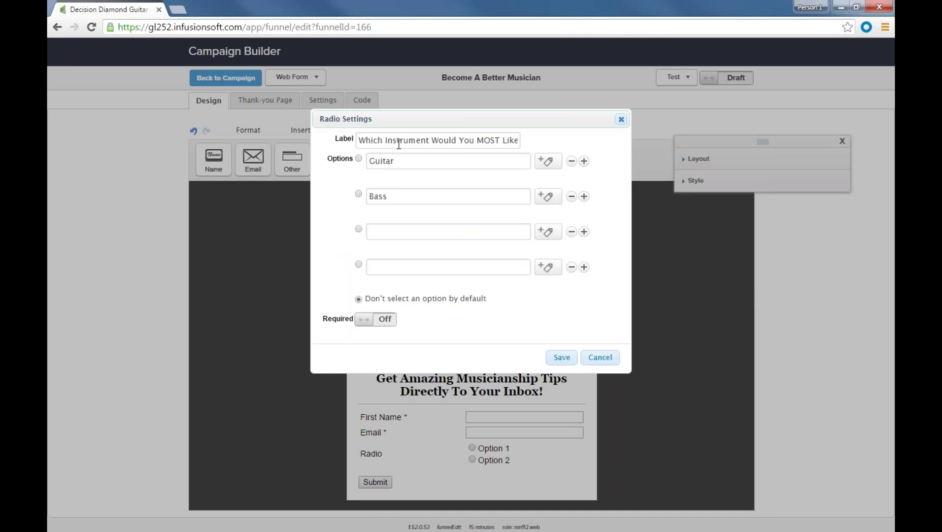
{"action": "left_click", "coordinate": [401, 239]}
{"action": "type", "text": "Drums"}
{"action": "left_click", "coordinate": [401, 267]}
{"action": "type", "text": "Vocals"}
Set the radio field's Guitar option to apply the existing Guitar tag when selected
{"action": "left_click", "coordinate": [547, 161]}
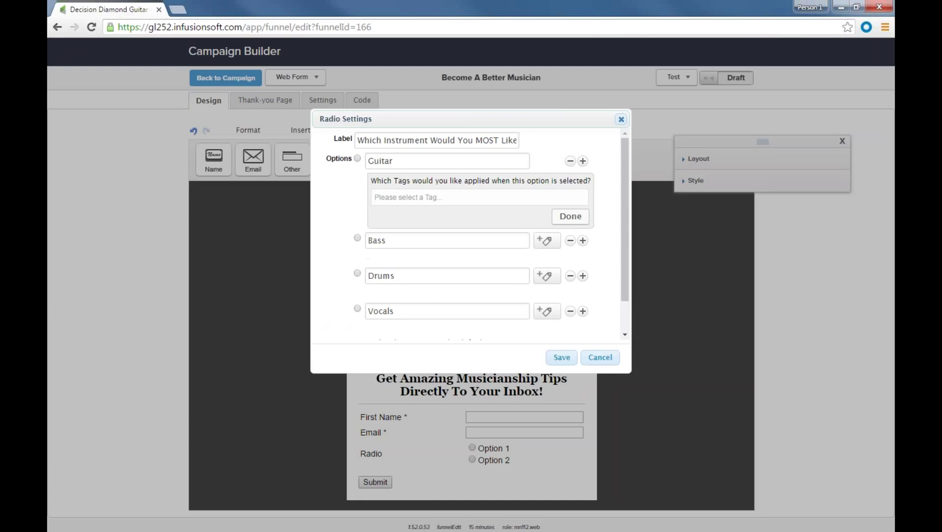
{"action": "left_click", "coordinate": [446, 196]}
{"action": "type", "text": "G"}
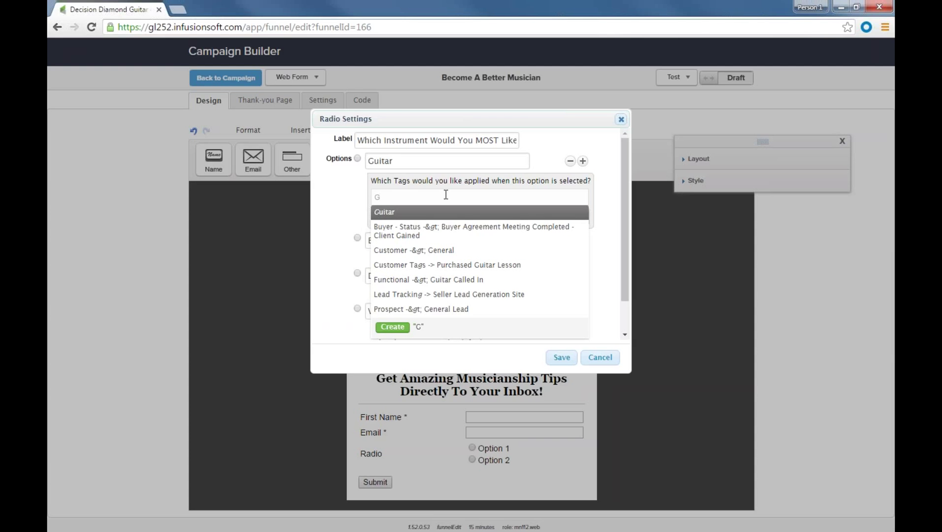
{"action": "left_click", "coordinate": [409, 213]}
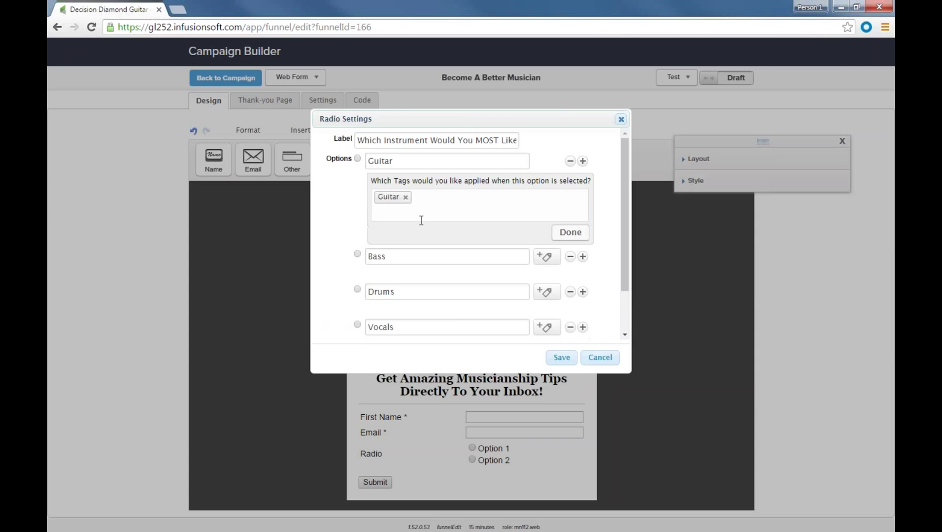
{"action": "left_click", "coordinate": [569, 238]}
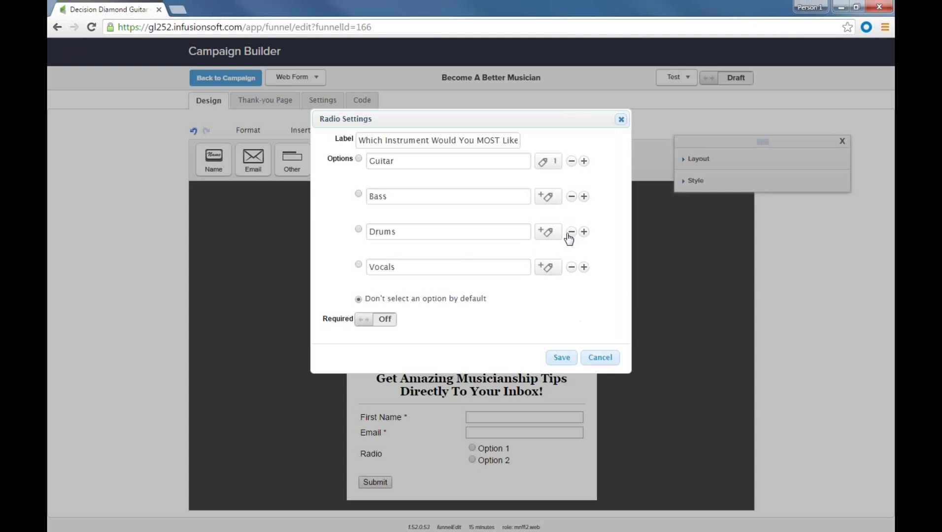
Set the radio field's Bass option to apply the existing Bass tag when selected
{"action": "left_click", "coordinate": [551, 199]}
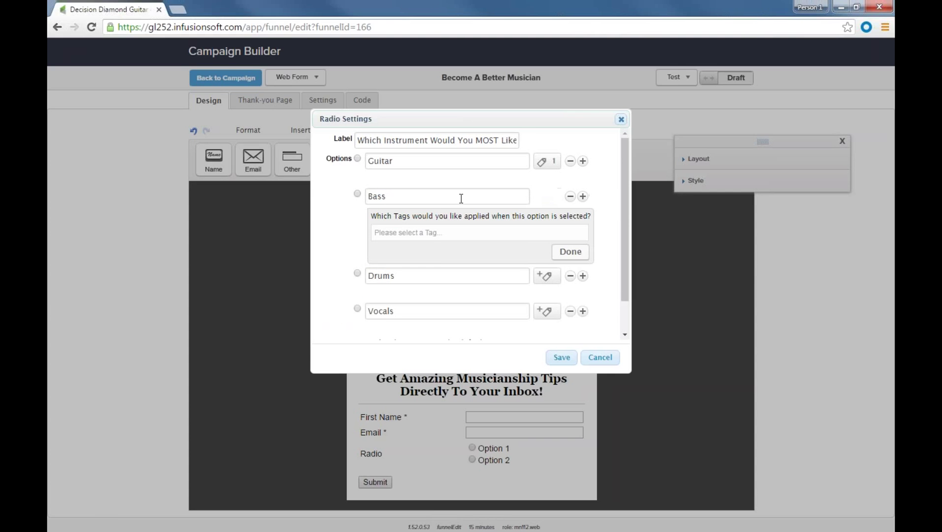
{"action": "left_click", "coordinate": [404, 231]}
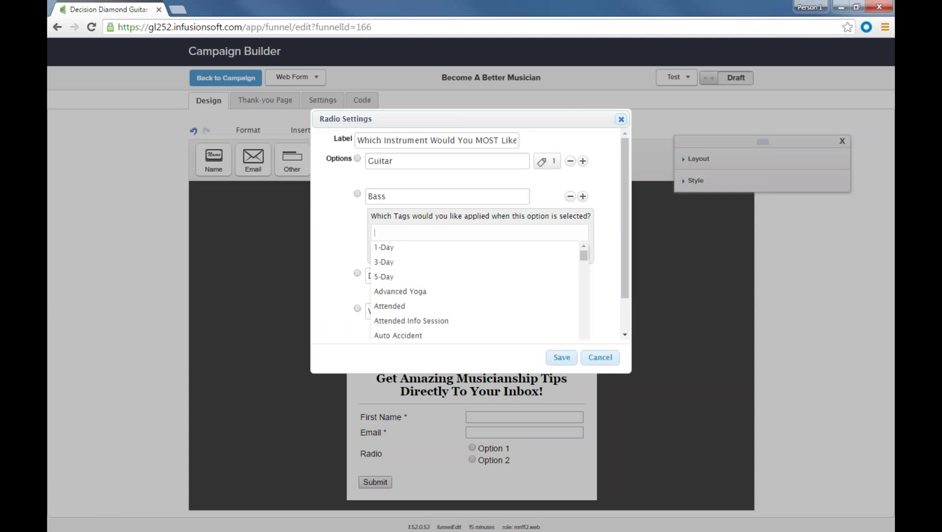
{"action": "type", "text": "b"}
{"action": "left_click", "coordinate": [420, 249]}
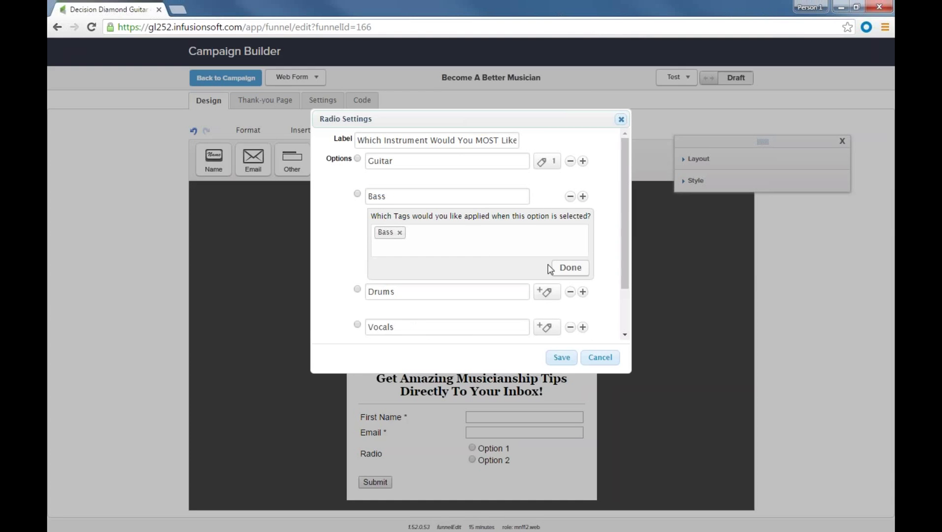
{"action": "left_click", "coordinate": [569, 267]}
Set the radio field's Drums option to apply the existing Drums tag when selected
{"action": "left_click", "coordinate": [548, 232]}
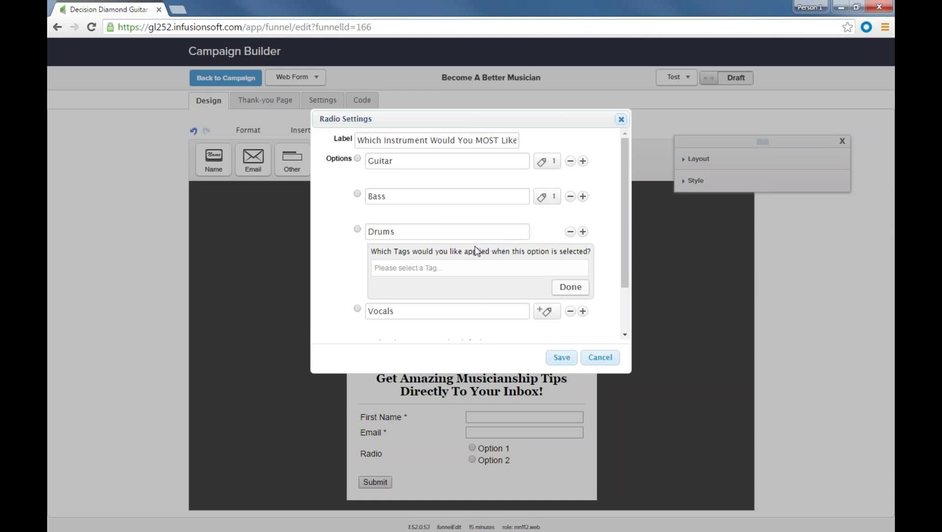
{"action": "left_click", "coordinate": [440, 266]}
{"action": "type", "text": "dr"}
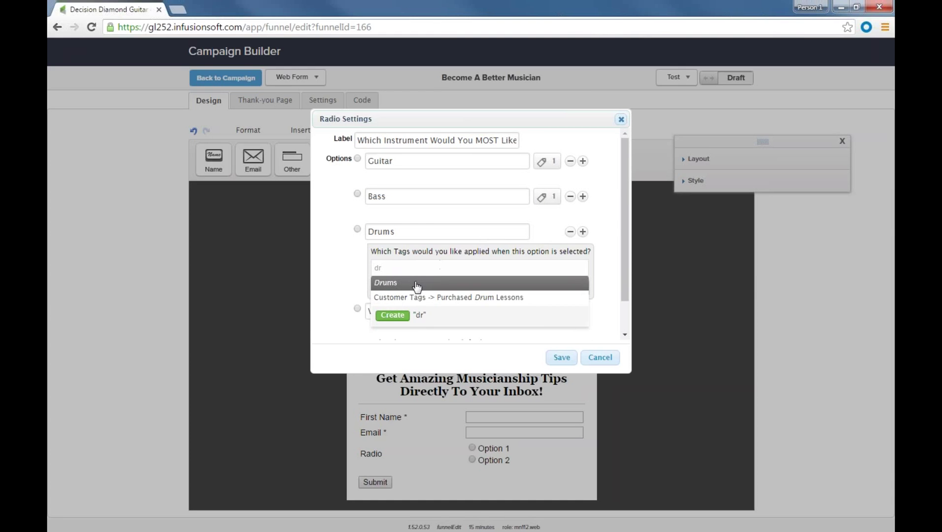
{"action": "left_click", "coordinate": [418, 284]}
{"action": "left_click", "coordinate": [569, 302]}
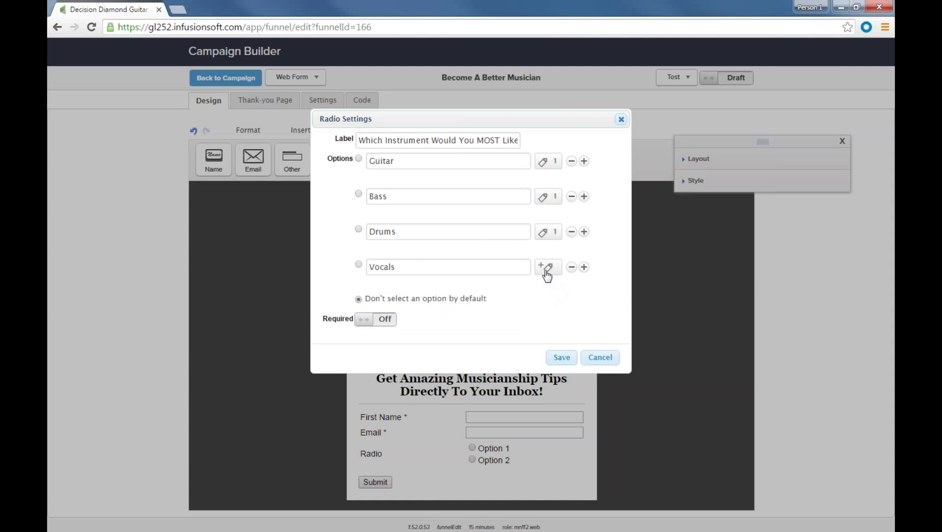
Set the radio field's Vocals option to apply the existing Vocals tag when selected, and make the radio field required
{"action": "left_click", "coordinate": [546, 269]}
{"action": "left_click", "coordinate": [418, 302]}
{"action": "type", "text": "voc"}
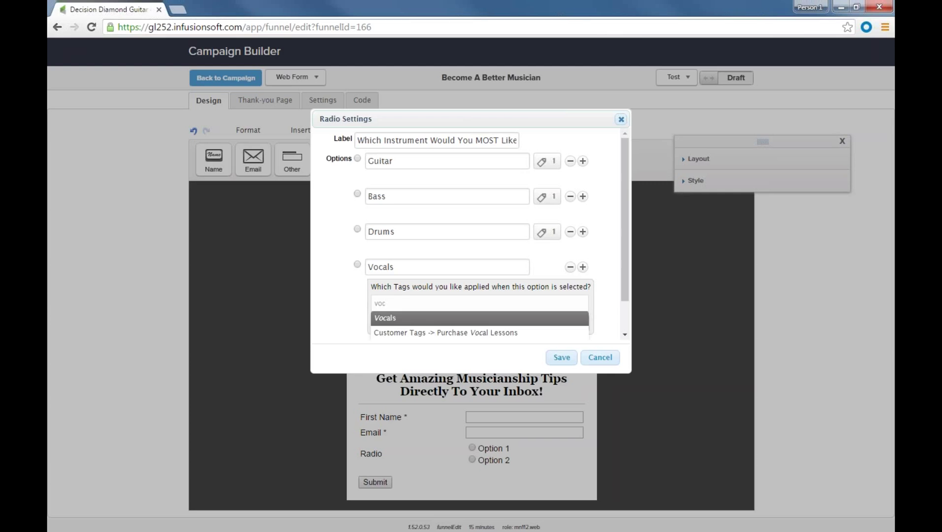
{"action": "key", "text": "Return"}
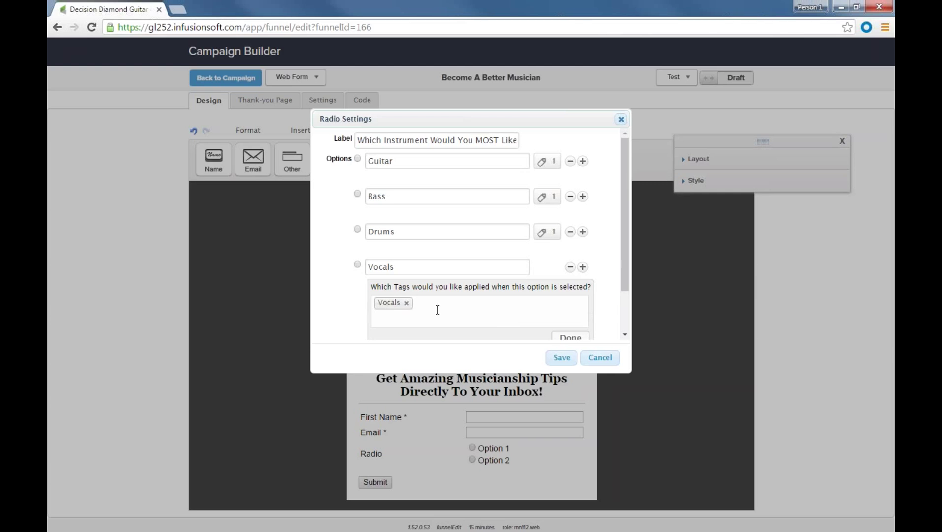
{"action": "left_click", "coordinate": [561, 337]}
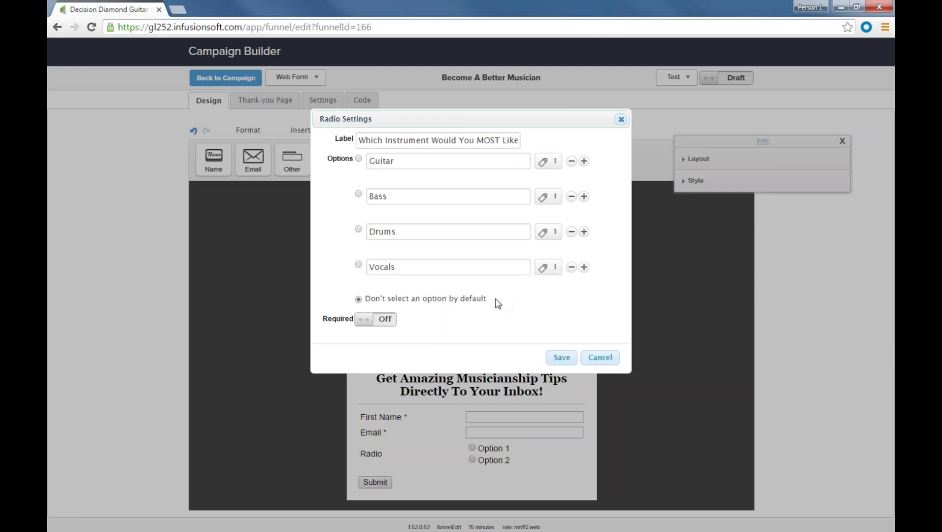
{"action": "left_click", "coordinate": [384, 327]}
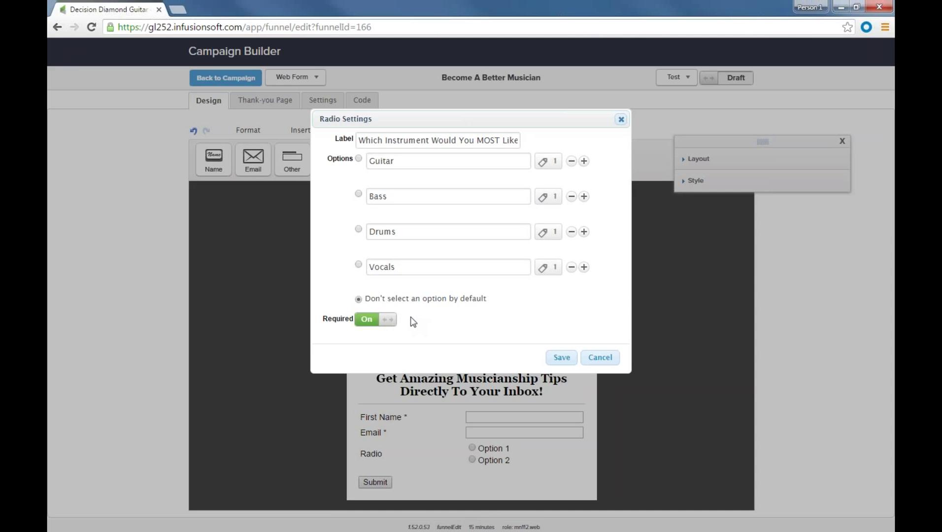
{"action": "left_click", "coordinate": [543, 162]}
{"action": "left_click", "coordinate": [451, 202]}
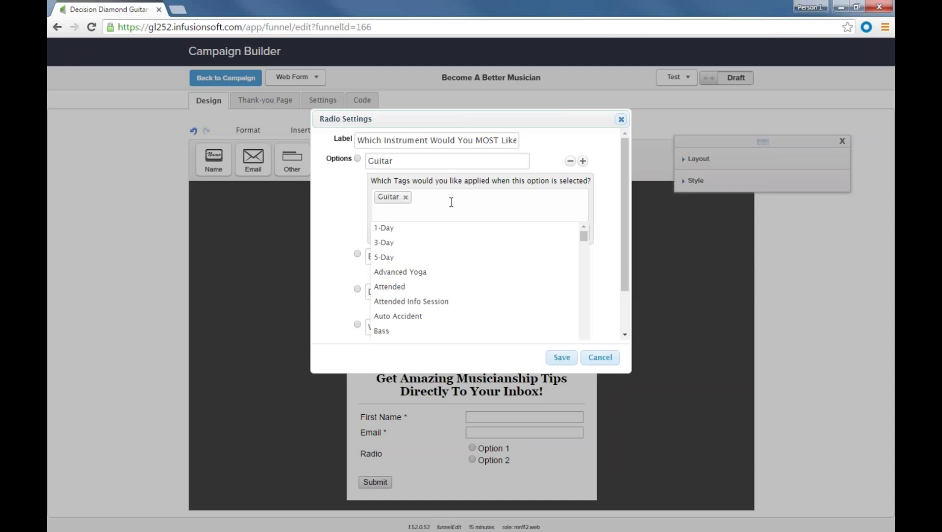
{"action": "type", "text": "guitar"}
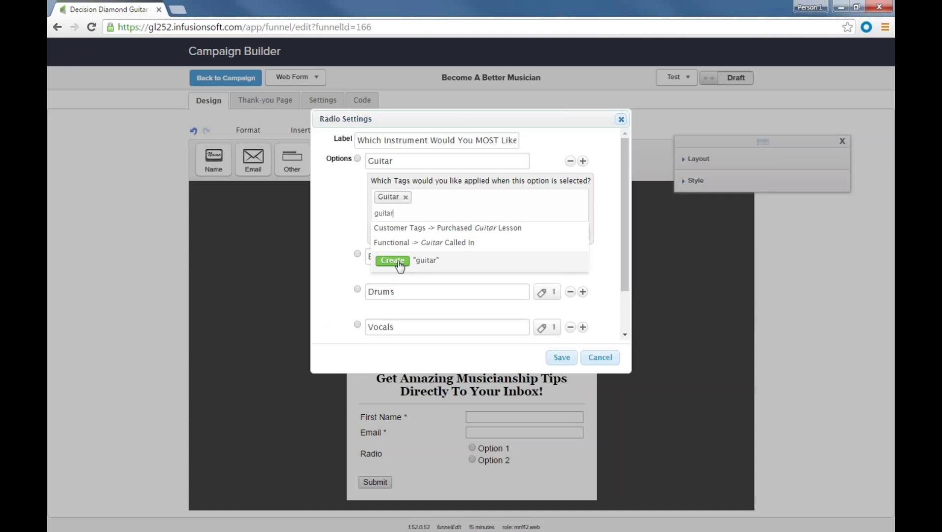
{"action": "left_click_drag", "start_coordinate": [401, 212], "coordinate": [368, 210]}
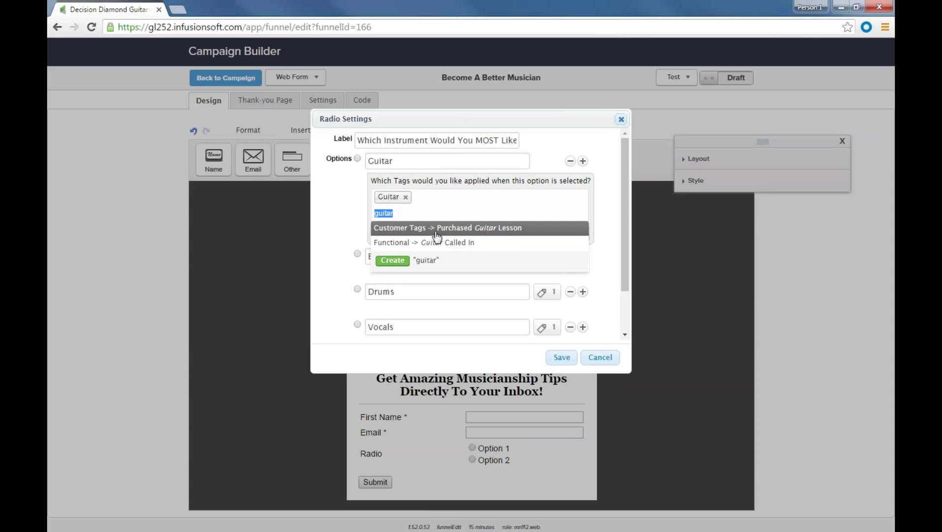
{"action": "left_click", "coordinate": [426, 213]}
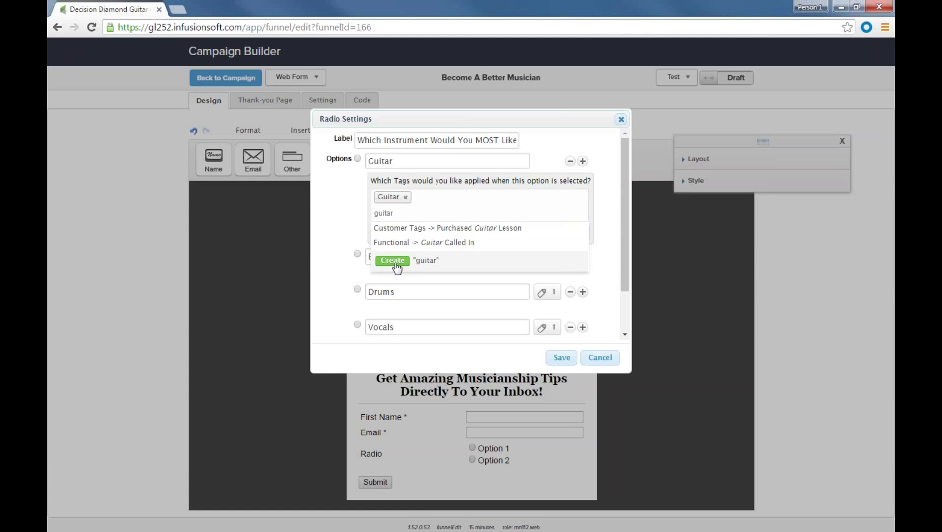
{"action": "left_click_drag", "start_coordinate": [395, 213], "coordinate": [361, 212]}
{"action": "key", "text": "BackSpace"}
{"action": "key", "text": "Escape"}
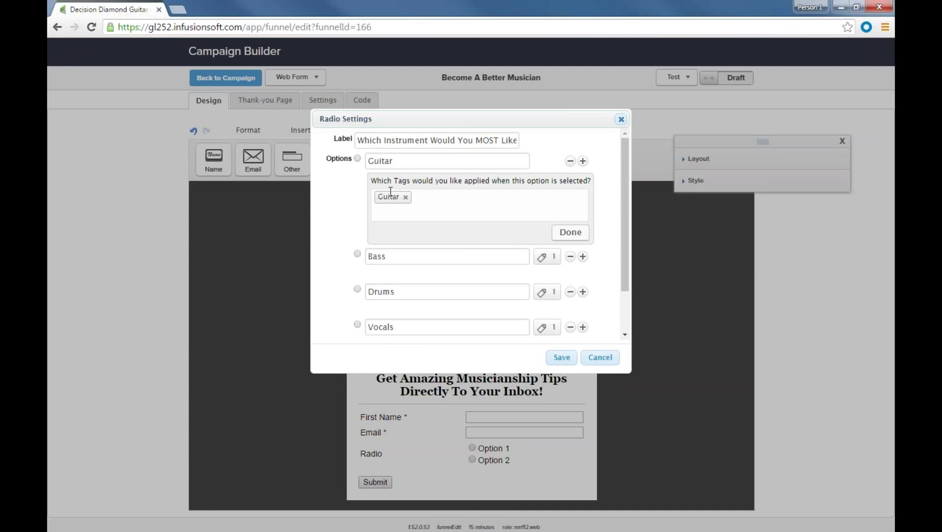
{"action": "left_click", "coordinate": [570, 233]}
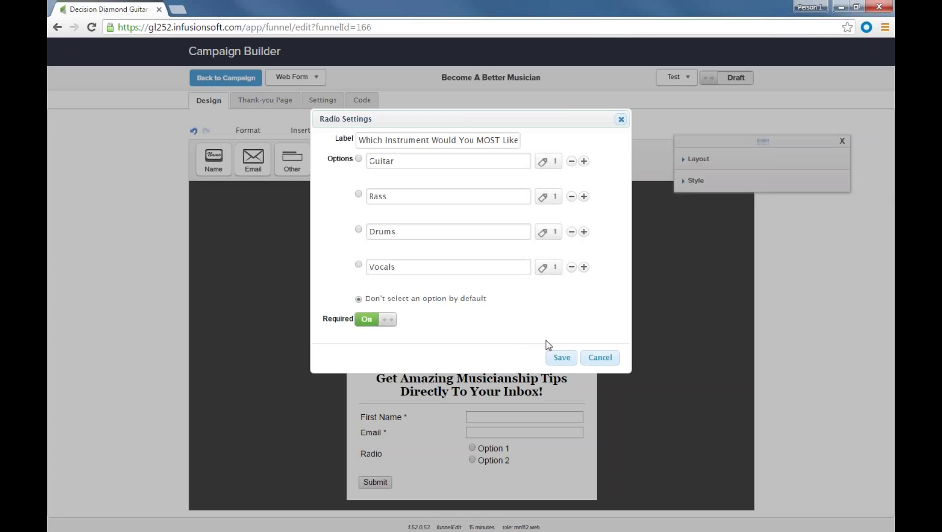
Save the radio field's settings to the web form
{"action": "left_click", "coordinate": [560, 360]}
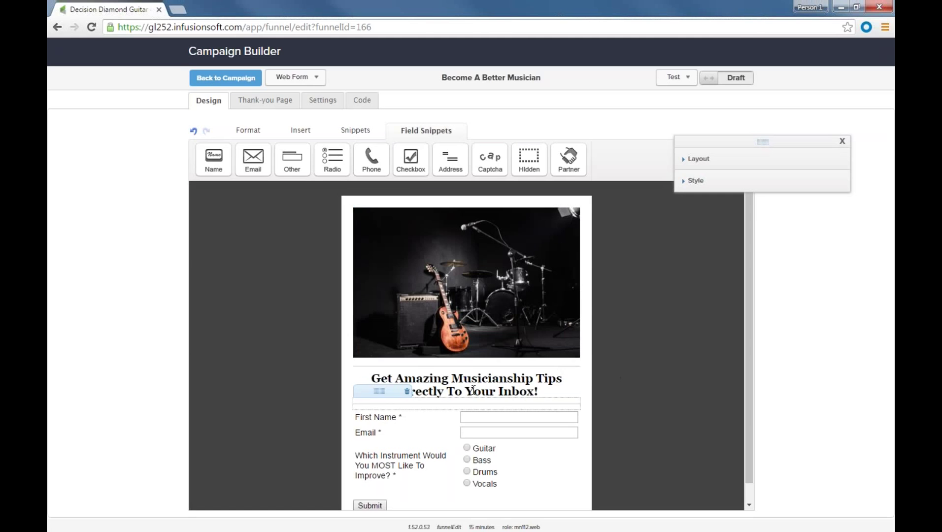
{"action": "scroll", "coordinate": [547, 412], "scroll_direction": "down", "scroll_amount": 1}
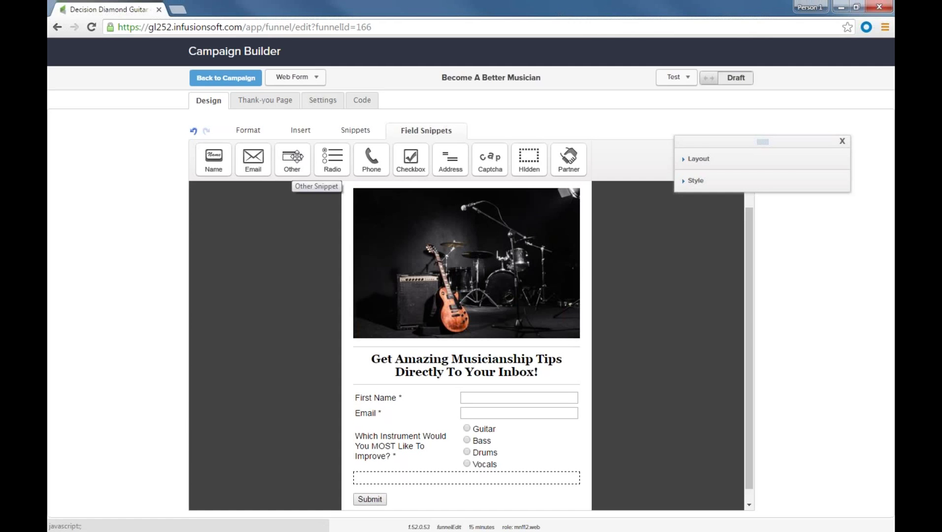
{"action": "left_click_drag", "start_coordinate": [292, 160], "coordinate": [467, 477]}
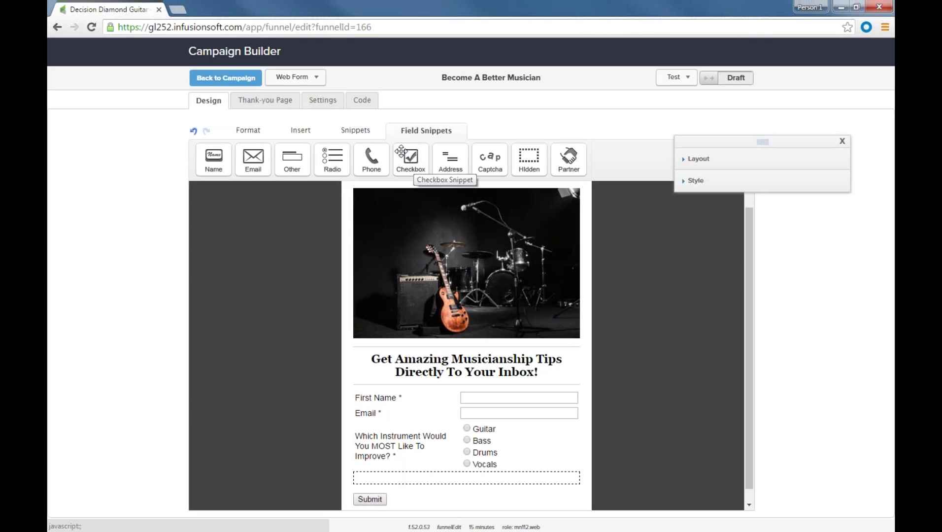
Add a checkbox field below the instrument question with the label "Check this if you want to rock"
{"action": "left_click_drag", "start_coordinate": [407, 161], "coordinate": [441, 482]}
{"action": "type", "text": "Check this if "}
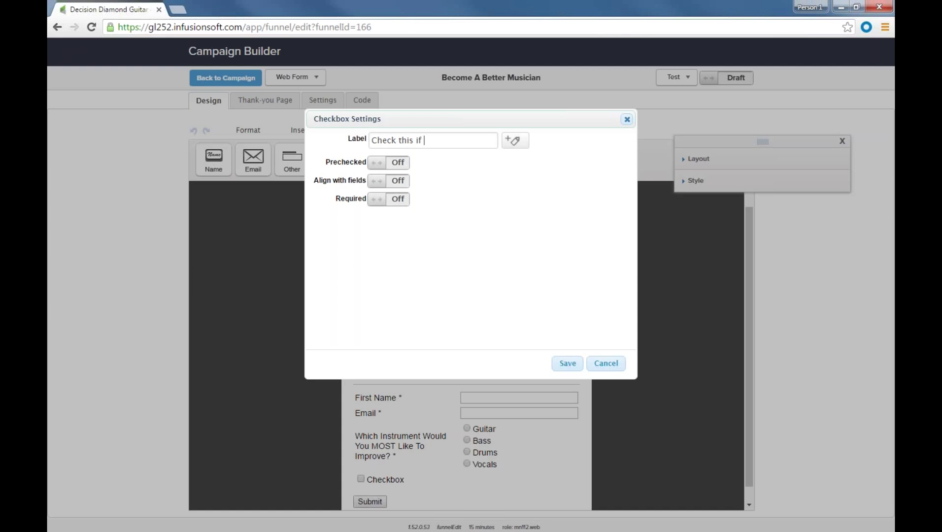
{"action": "type", "text": "you want to rock"}
{"action": "left_click", "coordinate": [568, 364]}
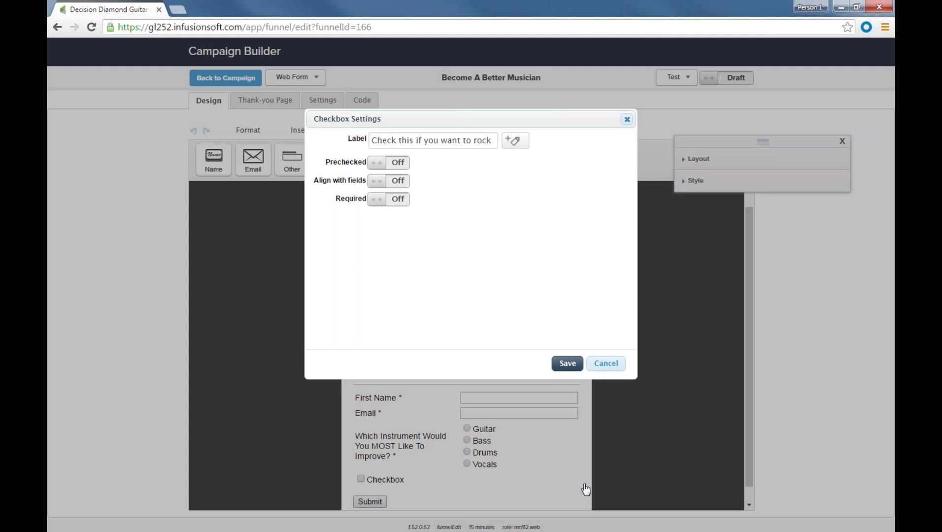
Add a second checkbox field labelled "Roll" directly below the first checkbox
{"action": "mouse_move", "coordinate": [378, 483]}
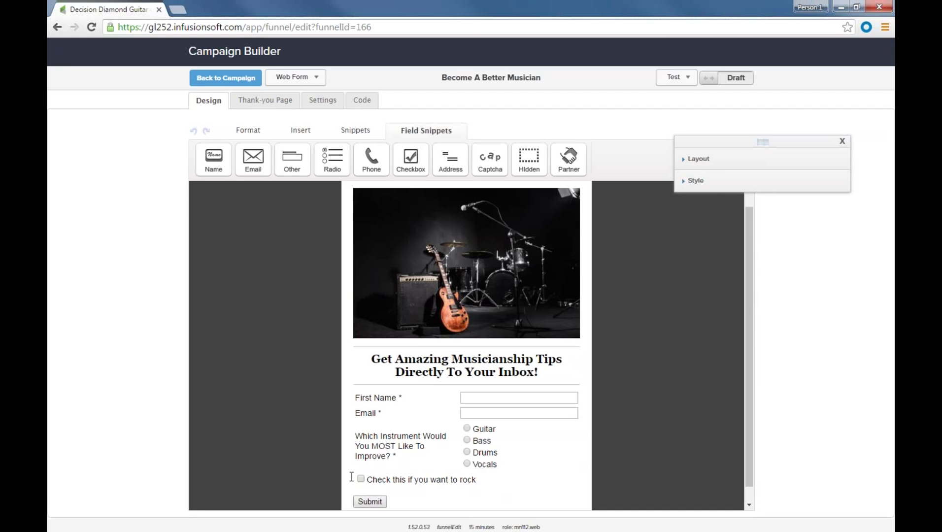
{"action": "left_click_drag", "start_coordinate": [411, 158], "coordinate": [382, 499]}
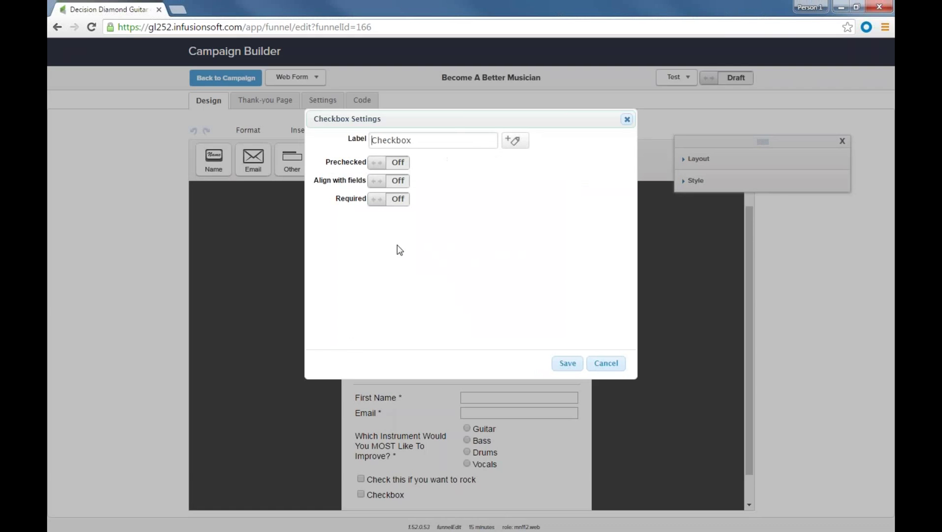
{"action": "double_click", "coordinate": [385, 141]}
{"action": "type", "text": "Roll"}
{"action": "left_click", "coordinate": [572, 363]}
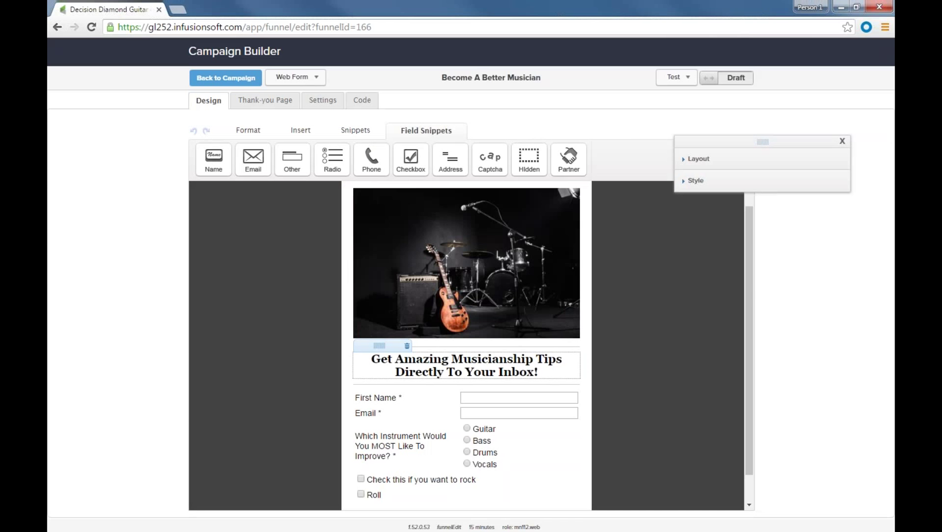
Insert a title reading "Rock or Roll? Or Both?" between the instrument question and the two checkboxes
{"action": "left_click", "coordinate": [355, 131]}
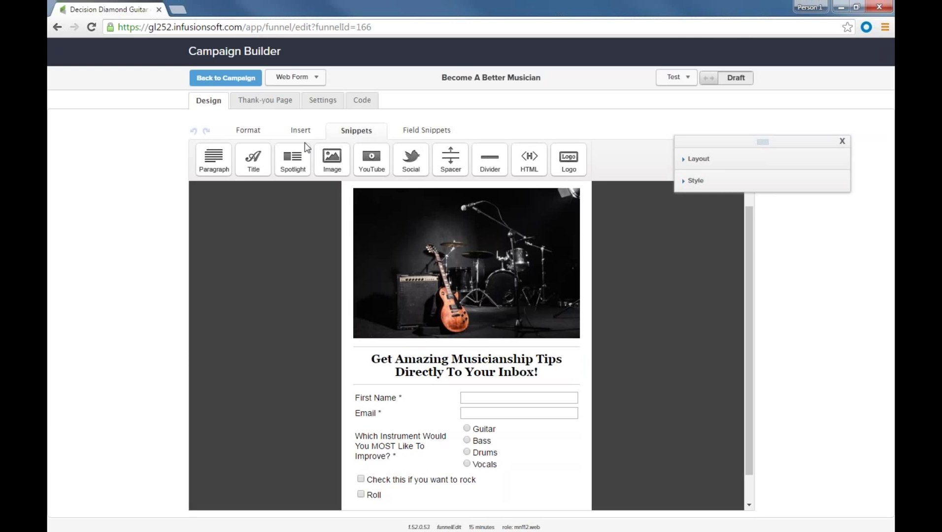
{"action": "left_click_drag", "start_coordinate": [253, 159], "coordinate": [330, 471]}
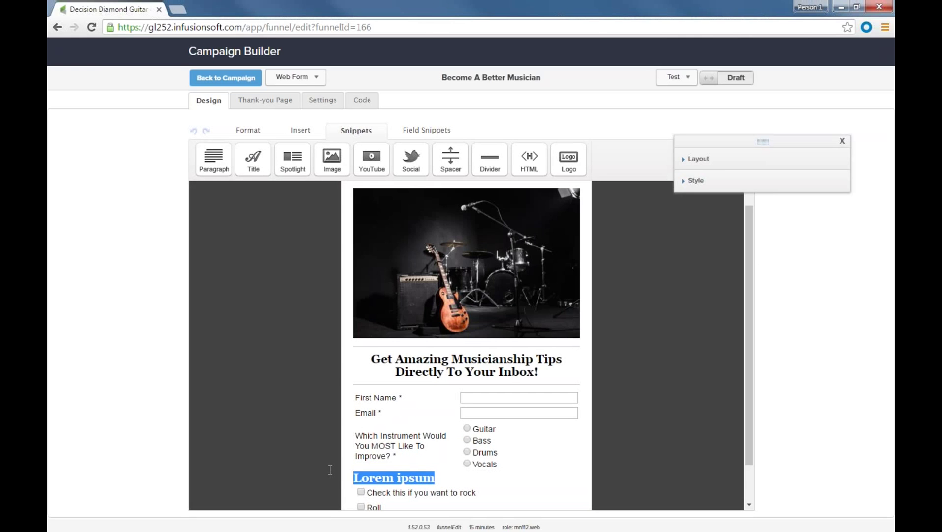
{"action": "type", "text": "Rock or "}
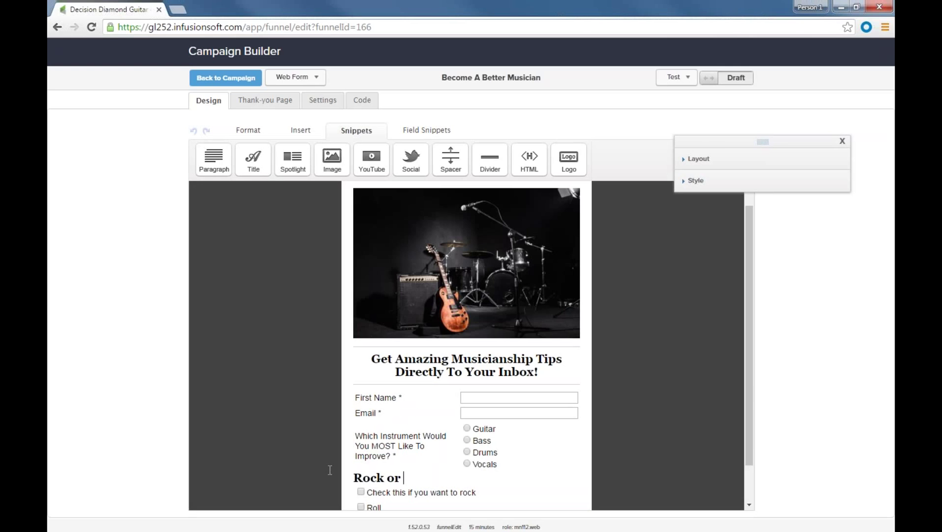
{"action": "type", "text": "Roll?"}
{"action": "scroll", "coordinate": [374, 473], "scroll_direction": "down", "scroll_amount": 2}
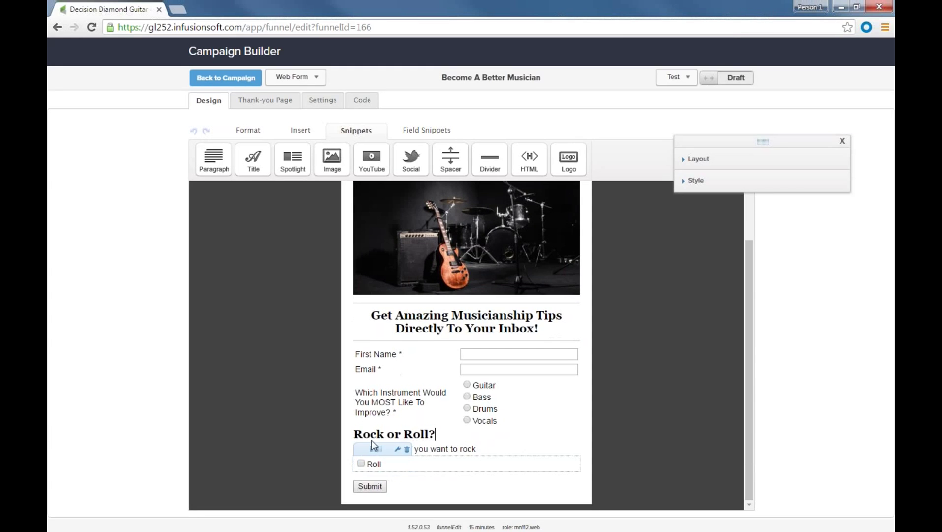
{"action": "type", "text": "Or Both?"}
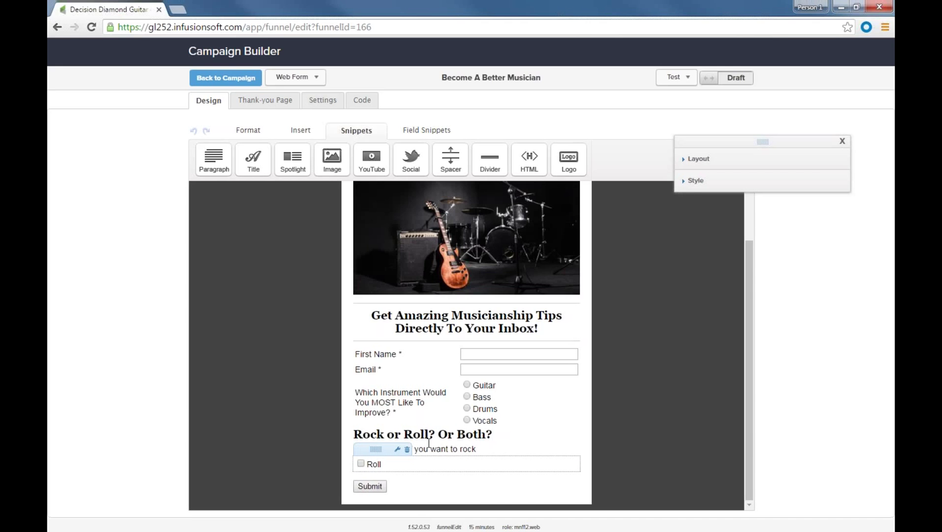
{"action": "left_click", "coordinate": [678, 77]}
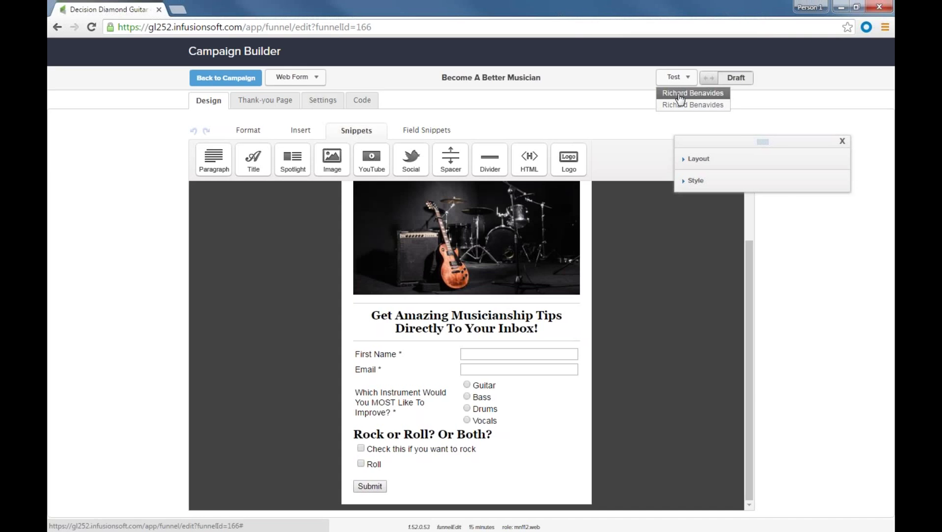
{"action": "left_click", "coordinate": [701, 106]}
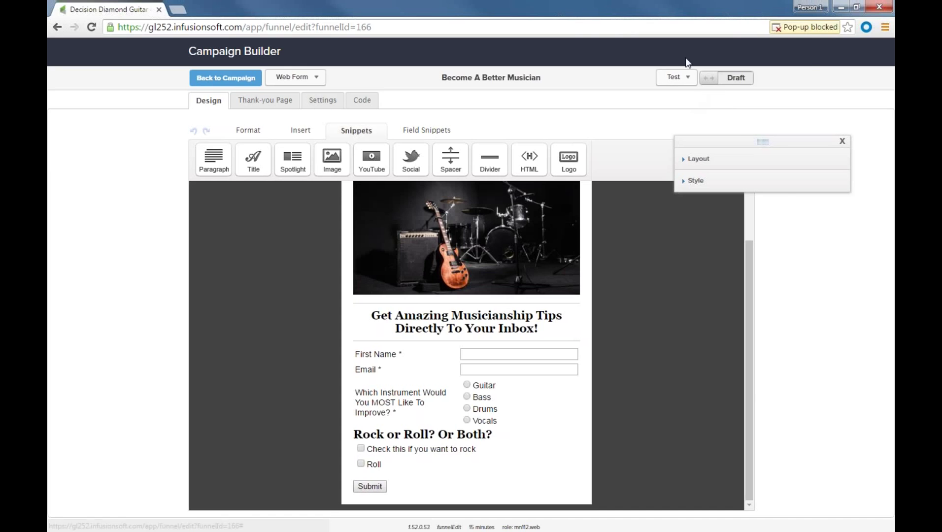
{"action": "left_click", "coordinate": [778, 29]}
{"action": "left_click", "coordinate": [648, 72]}
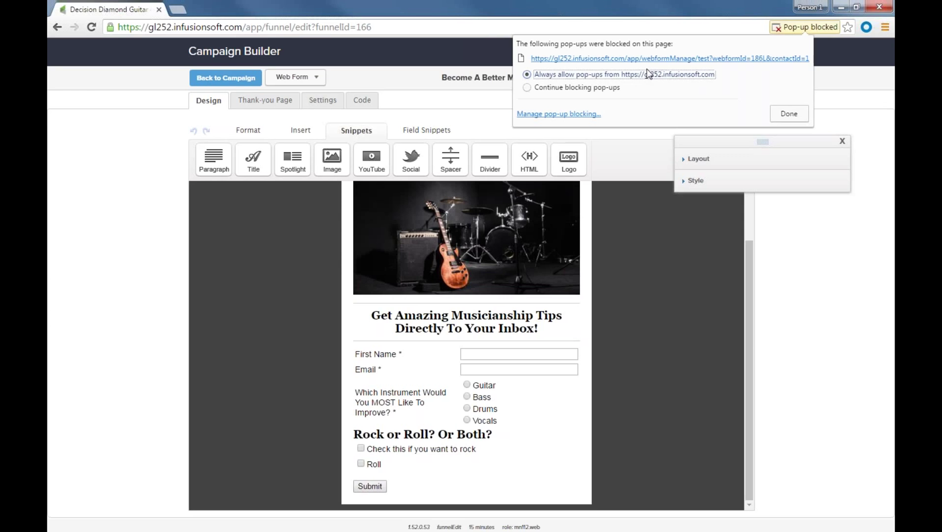
{"action": "left_click", "coordinate": [784, 112]}
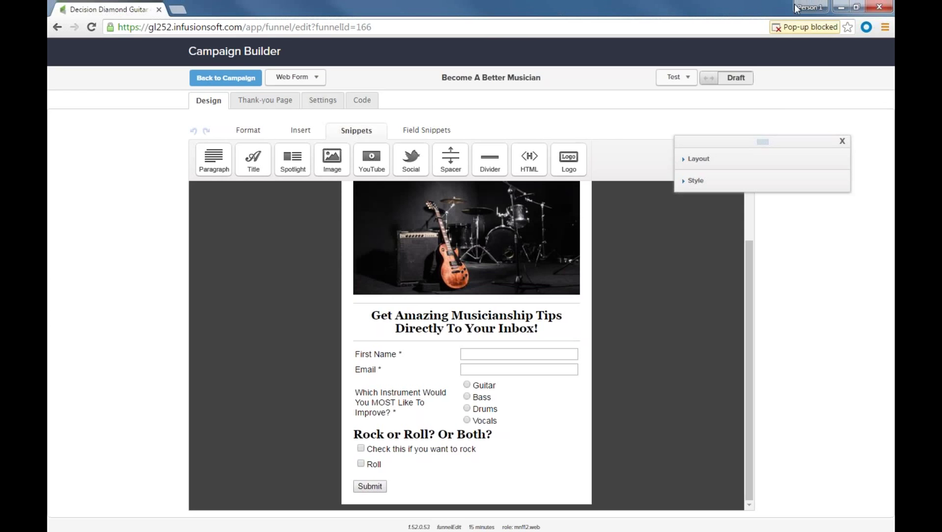
Open the form's test preview for a listed contact, try the Vocals option and both checkboxes, and close the preview without submitting
{"action": "left_click", "coordinate": [677, 77]}
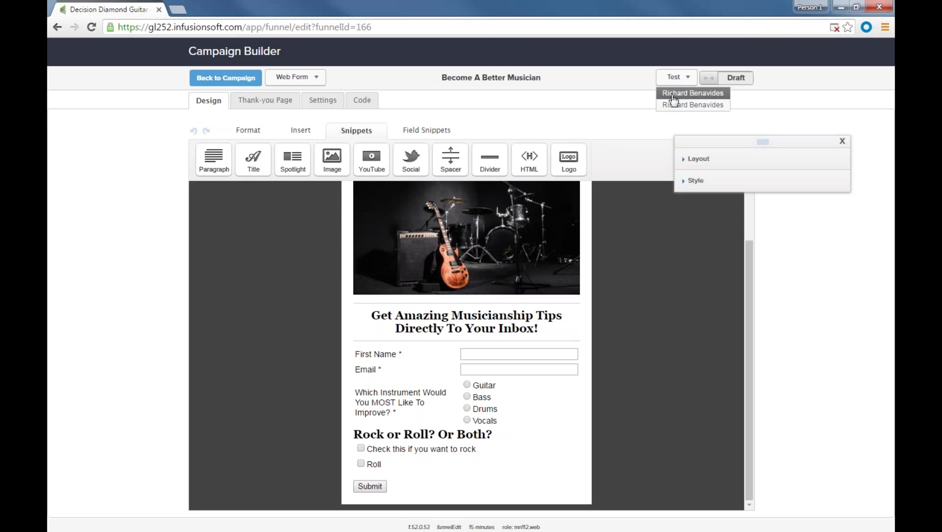
{"action": "left_click", "coordinate": [690, 99]}
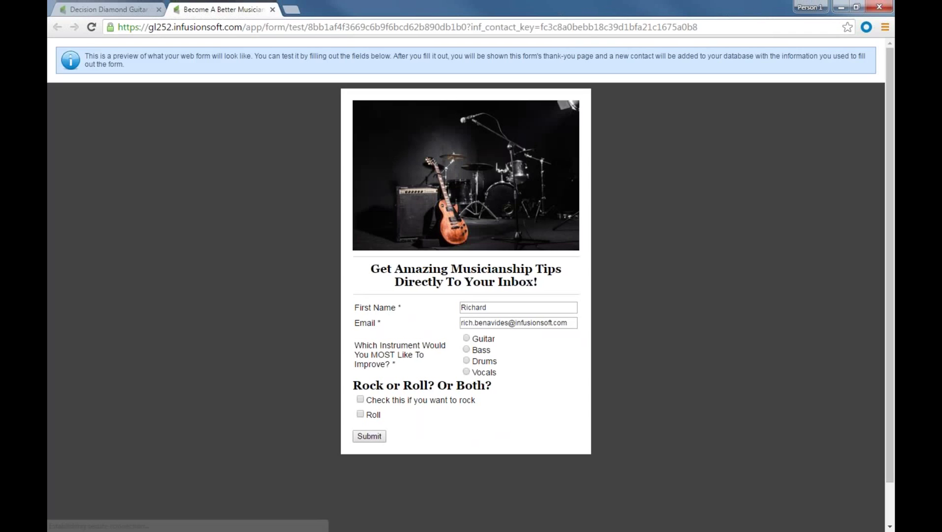
{"action": "left_click", "coordinate": [466, 372]}
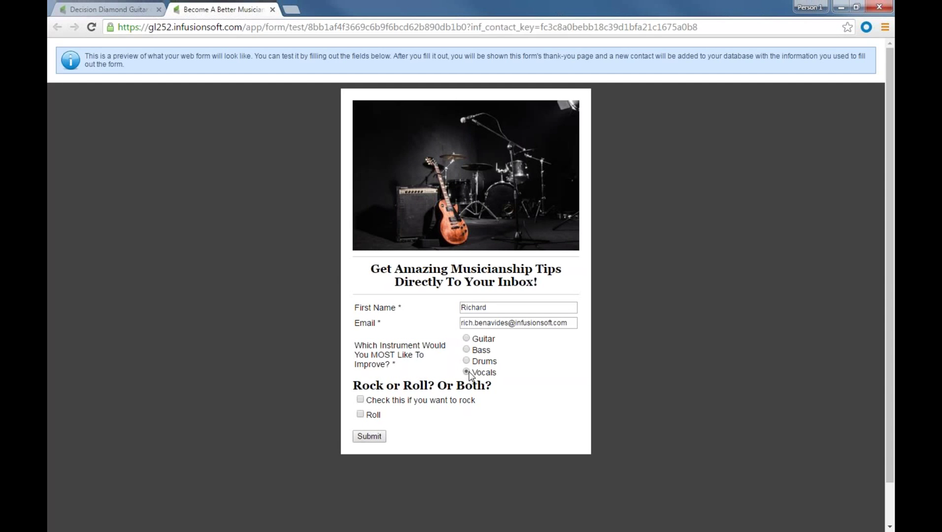
{"action": "left_click", "coordinate": [360, 400]}
{"action": "left_click", "coordinate": [360, 415]}
{"action": "left_click", "coordinate": [361, 399]}
{"action": "left_click", "coordinate": [360, 414]}
{"action": "left_click", "coordinate": [272, 9]}
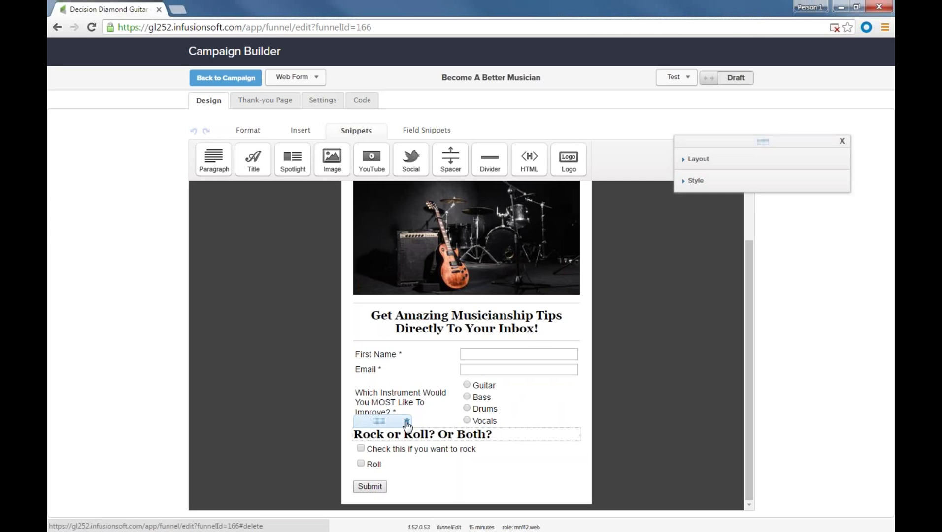
Delete the "Rock or Roll? Or Both?" title from the web form
{"action": "left_click", "coordinate": [407, 423]}
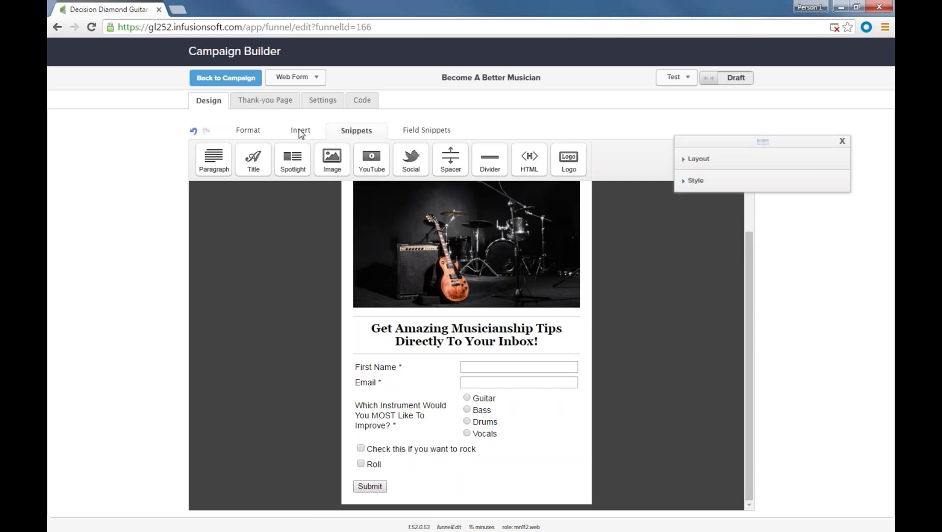
Add an Other field to the web form between the Roll checkbox and the Submit button
{"action": "left_click", "coordinate": [416, 132]}
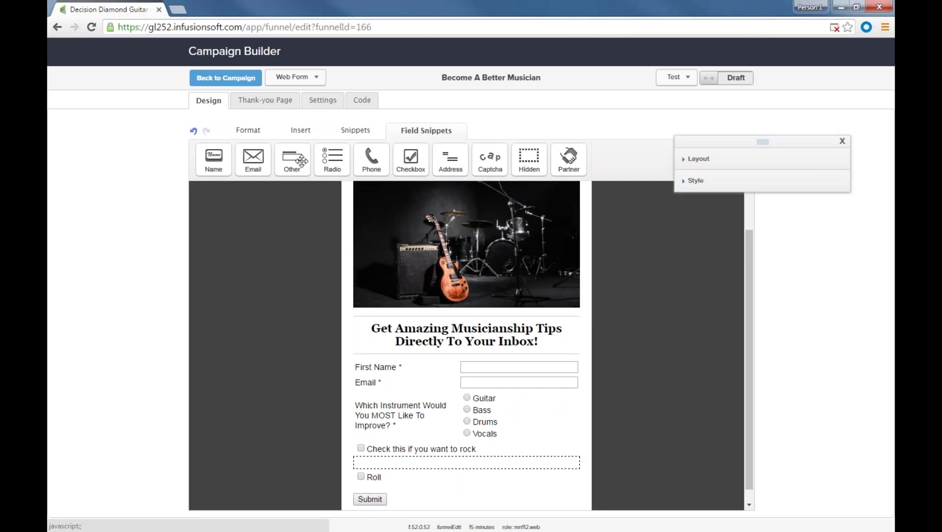
{"action": "left_click_drag", "start_coordinate": [295, 154], "coordinate": [436, 478]}
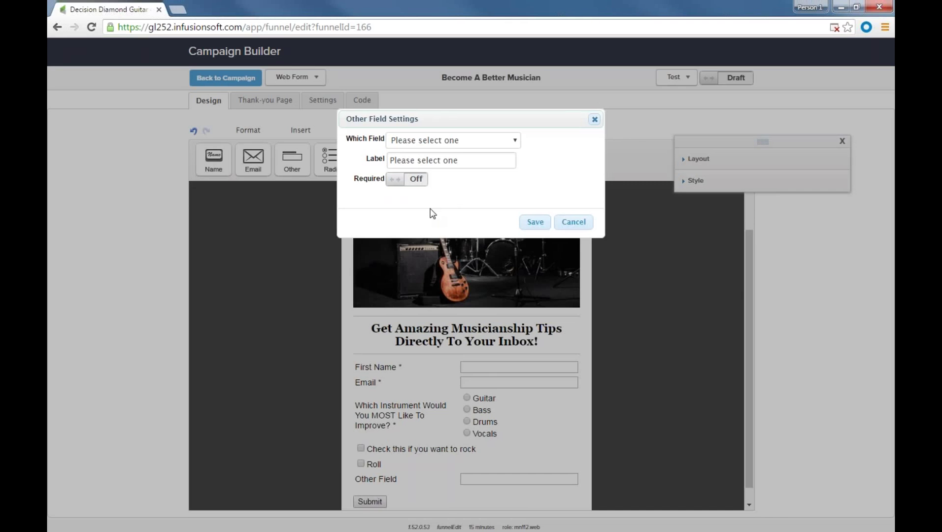
Start creating a custom field for the Other field, try the Dropdown and Drilldown types, and browse the remaining field types
{"action": "left_click", "coordinate": [510, 140]}
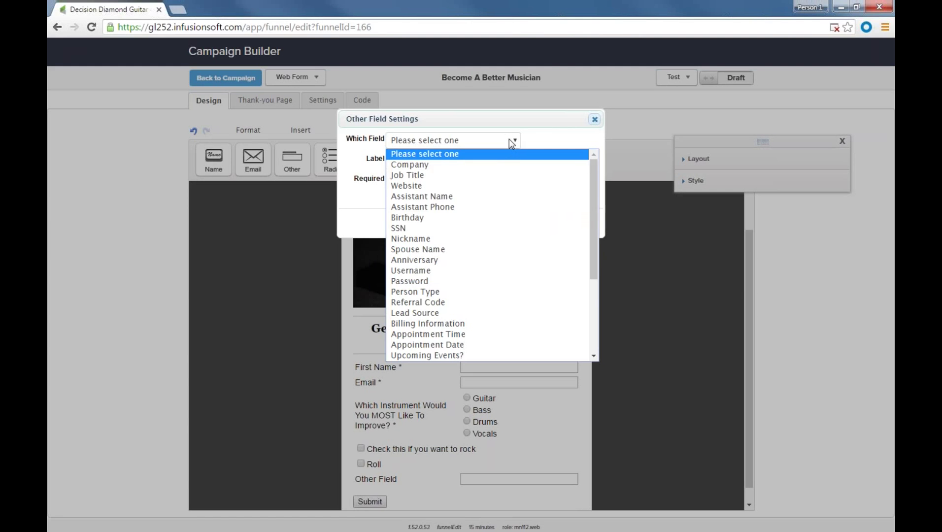
{"action": "scroll", "coordinate": [495, 206], "scroll_direction": "down", "scroll_amount": 4}
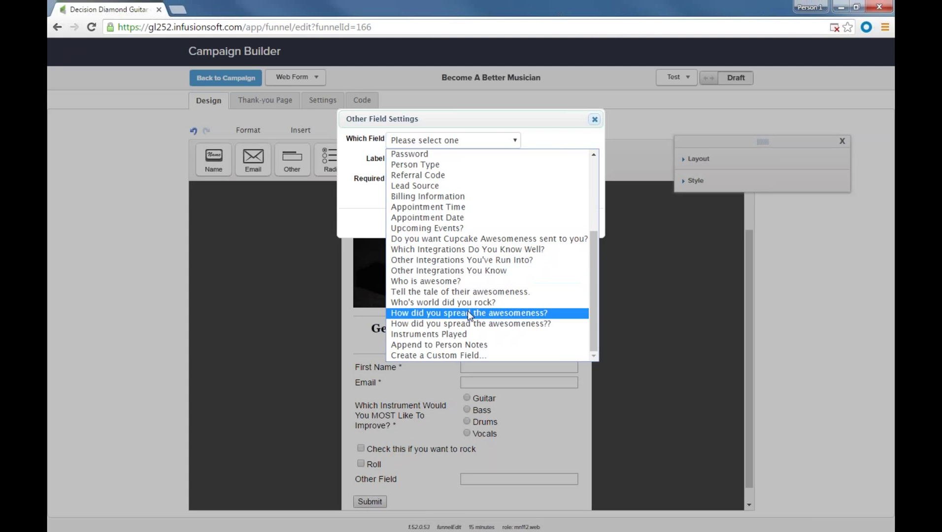
{"action": "left_click", "coordinate": [492, 356]}
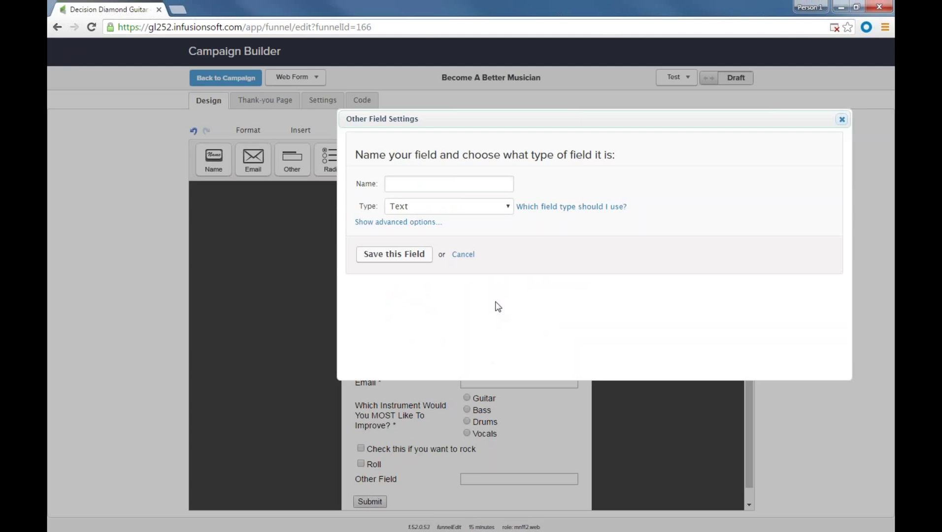
{"action": "left_click", "coordinate": [507, 208]}
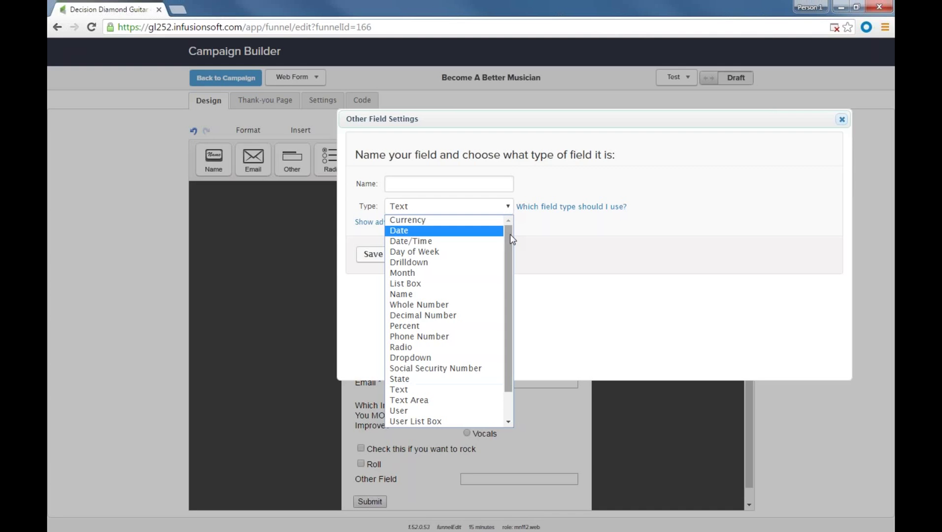
{"action": "left_click", "coordinate": [411, 359]}
{"action": "left_click", "coordinate": [417, 240]}
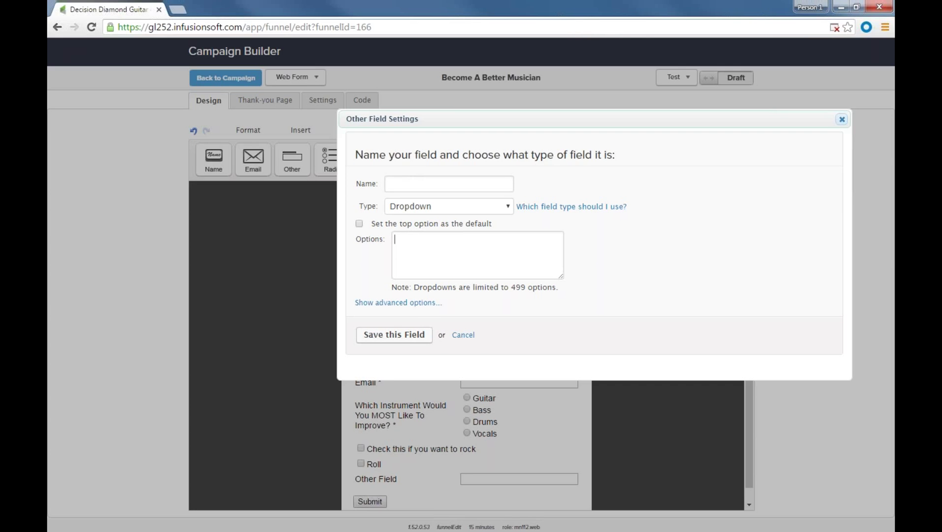
{"action": "left_click", "coordinate": [435, 206]}
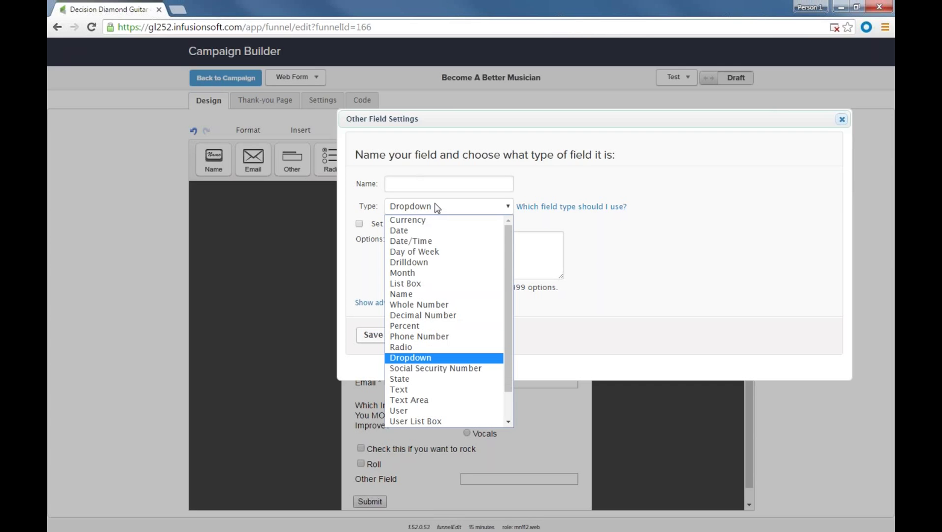
{"action": "left_click", "coordinate": [446, 262]}
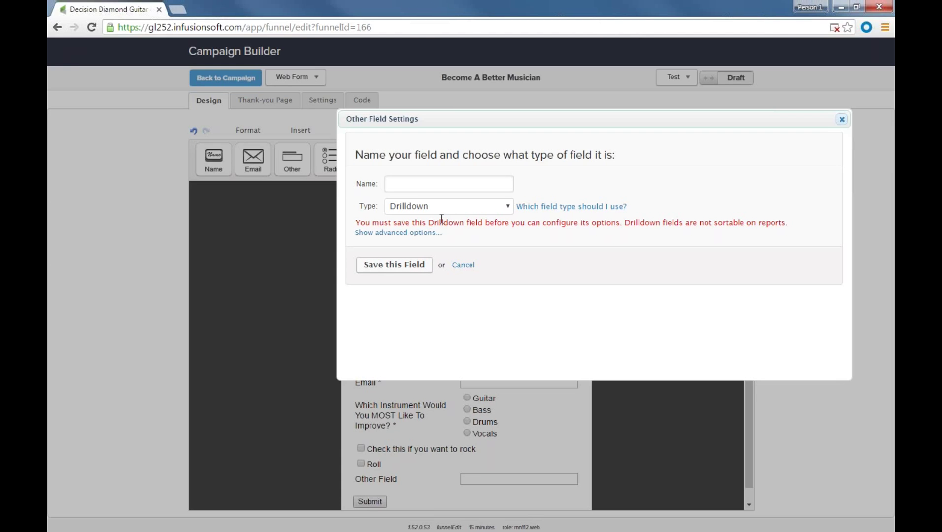
{"action": "left_click", "coordinate": [487, 209]}
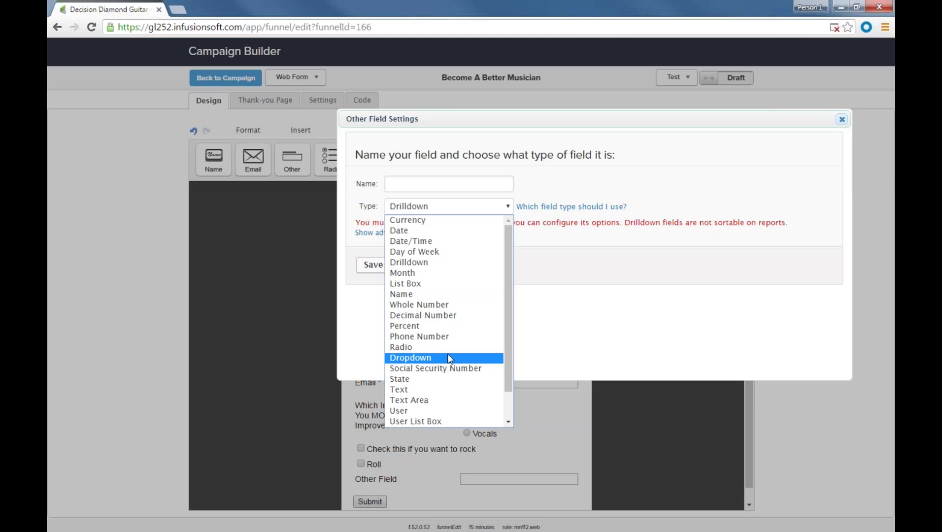
{"action": "scroll", "coordinate": [447, 356], "scroll_direction": "down", "scroll_amount": 1}
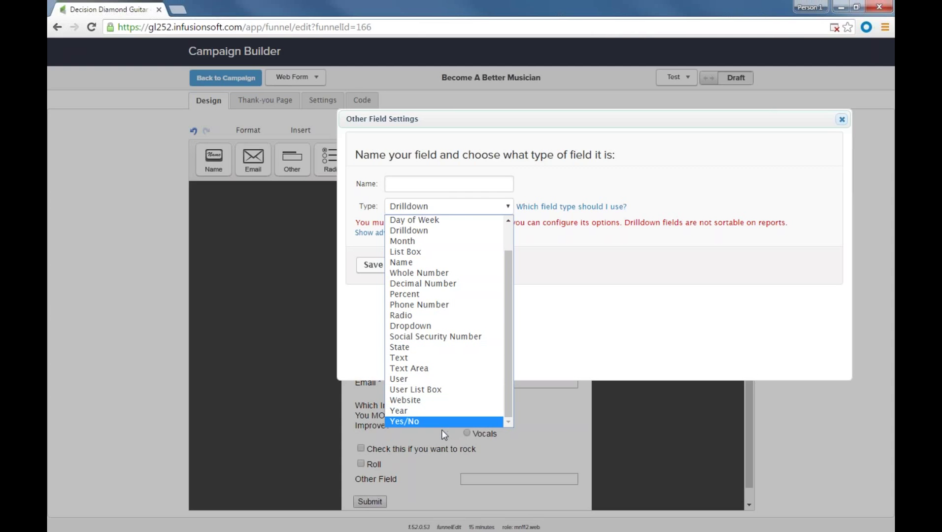
Open the help on which field type to use and read through the Create Custom Fields article
{"action": "left_click", "coordinate": [567, 213]}
{"action": "left_click", "coordinate": [571, 206]}
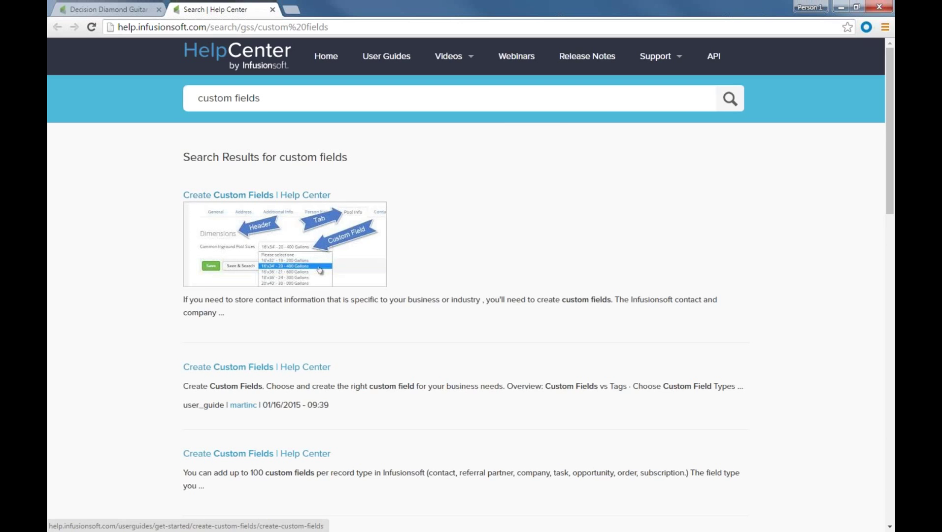
{"action": "left_click", "coordinate": [277, 196]}
{"action": "scroll", "coordinate": [407, 310], "scroll_direction": "down", "scroll_amount": 4}
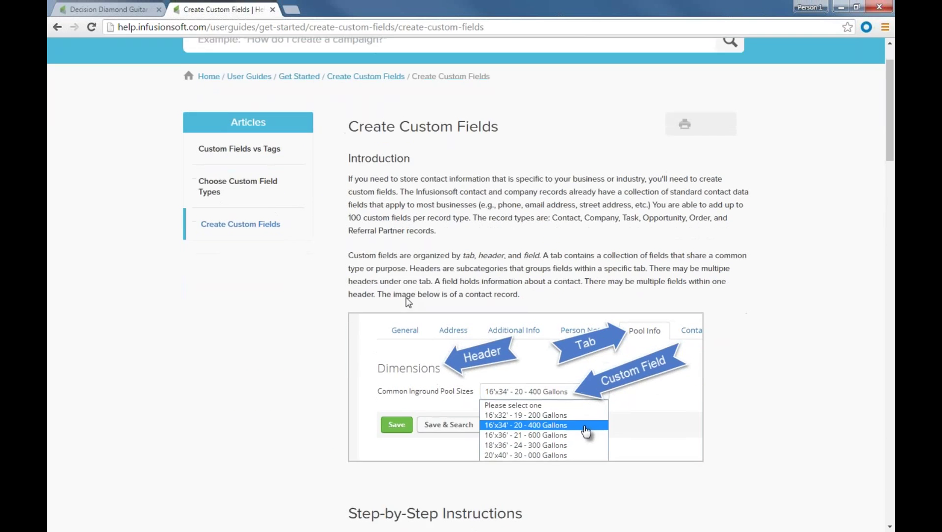
{"action": "scroll", "coordinate": [407, 311], "scroll_direction": "down", "scroll_amount": 12}
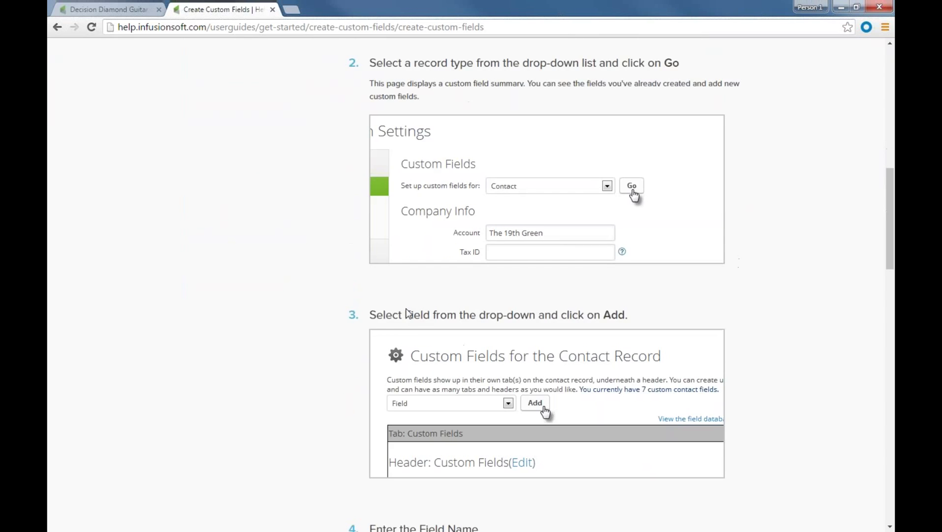
{"action": "scroll", "coordinate": [408, 313], "scroll_direction": "down", "scroll_amount": 9}
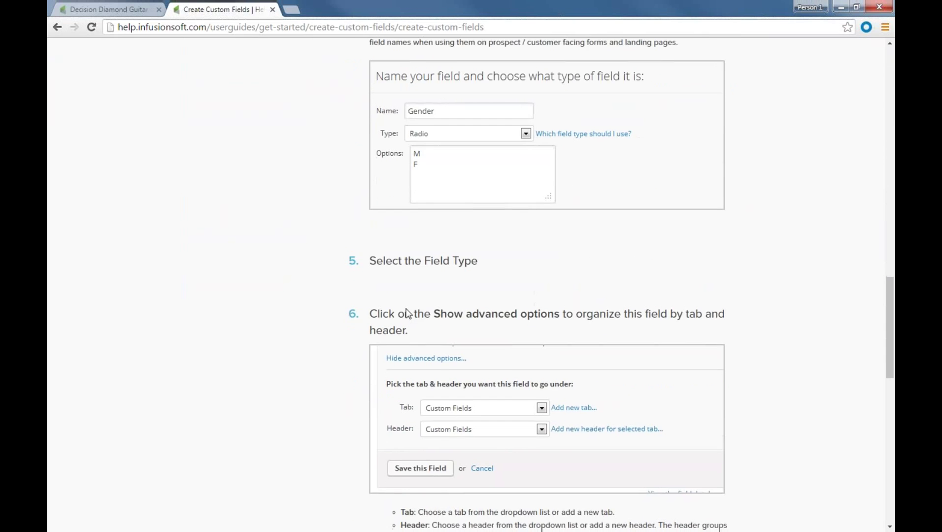
{"action": "scroll", "coordinate": [408, 313], "scroll_direction": "down", "scroll_amount": 7}
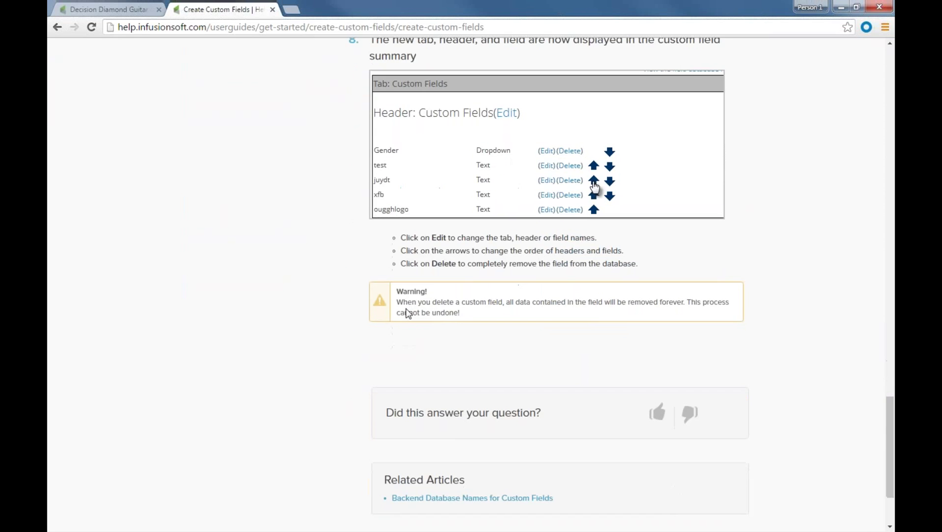
{"action": "scroll", "coordinate": [407, 313], "scroll_direction": "up", "scroll_amount": 15}
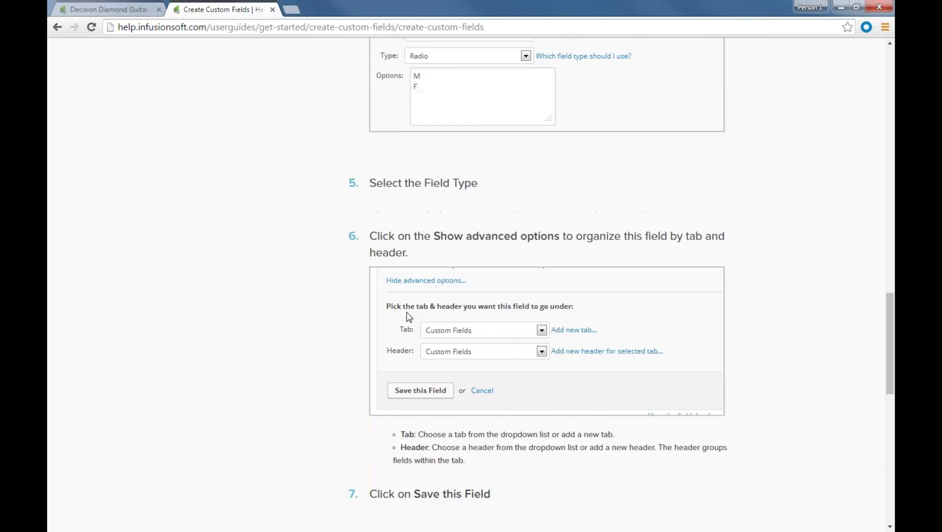
{"action": "scroll", "coordinate": [408, 316], "scroll_direction": "up", "scroll_amount": 14}
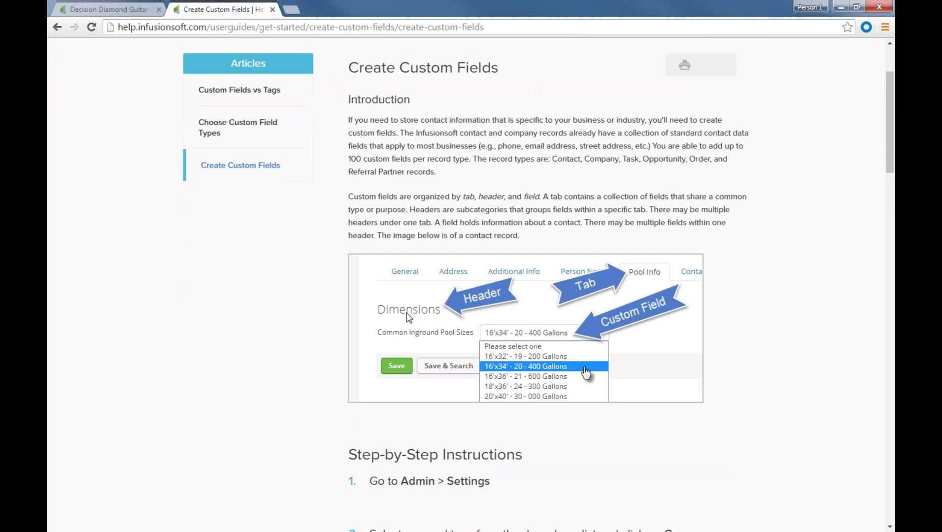
Review the Choose Custom Field Types help article and close the Help Center
{"action": "left_click", "coordinate": [209, 127]}
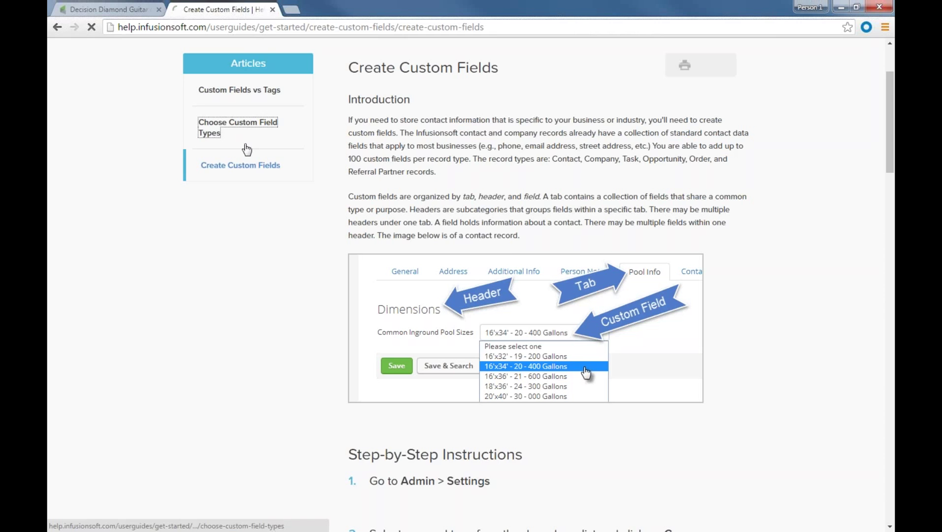
{"action": "scroll", "coordinate": [379, 249], "scroll_direction": "down", "scroll_amount": 7}
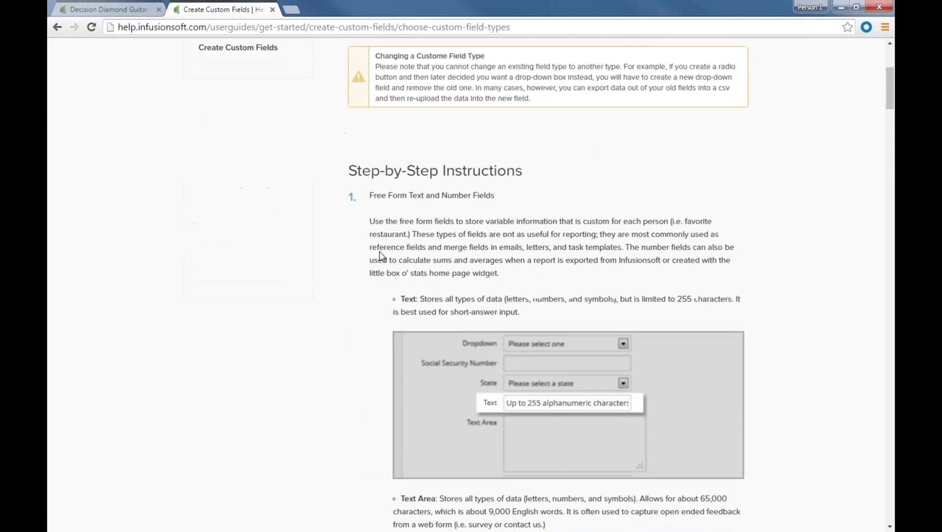
{"action": "scroll", "coordinate": [379, 253], "scroll_direction": "down", "scroll_amount": 8}
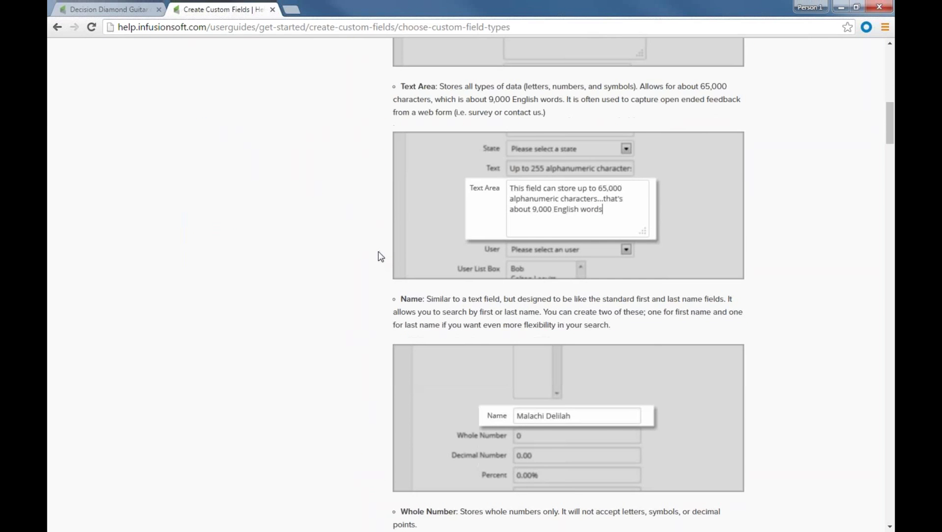
{"action": "scroll", "coordinate": [379, 257], "scroll_direction": "up", "scroll_amount": 11}
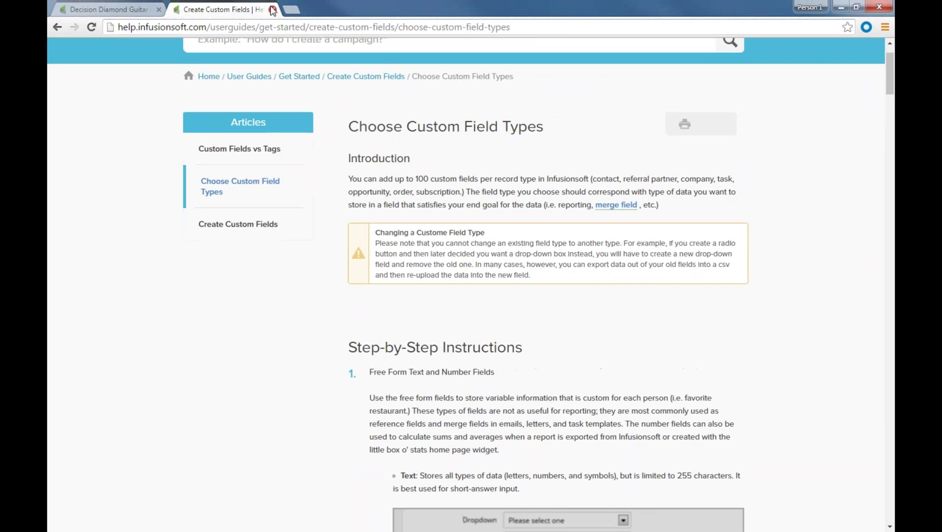
{"action": "left_click", "coordinate": [272, 9]}
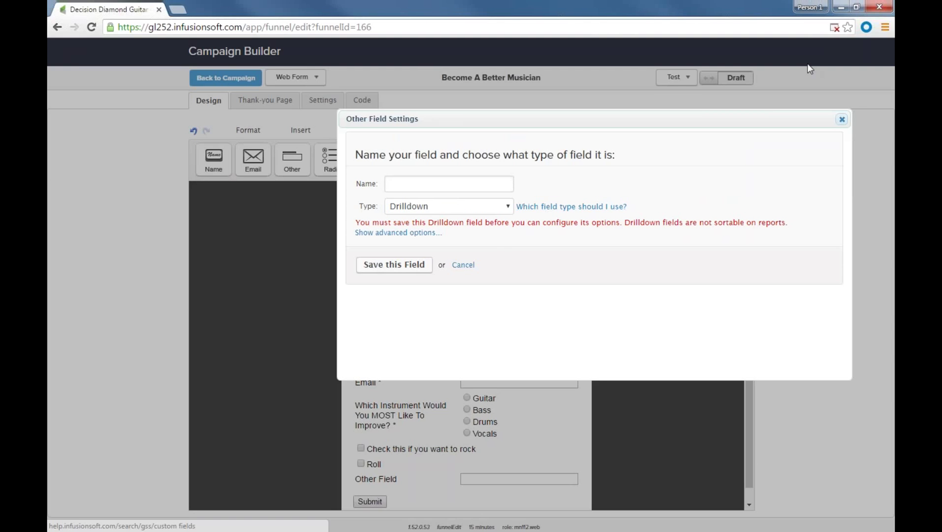
Cancel the new custom field, assign the existing Instruments Played field to the Other field, and save it
{"action": "left_click", "coordinate": [463, 266]}
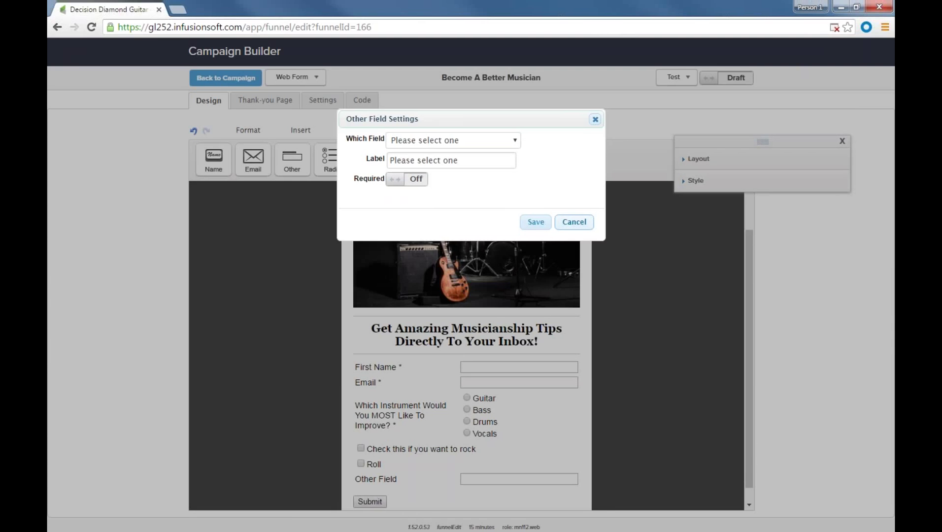
{"action": "left_click", "coordinate": [510, 140]}
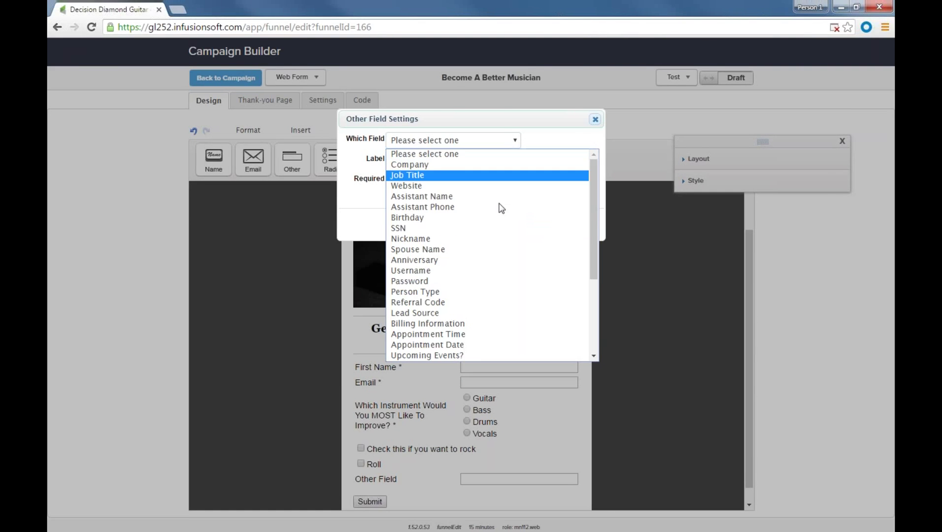
{"action": "scroll", "coordinate": [501, 208], "scroll_direction": "down", "scroll_amount": 4}
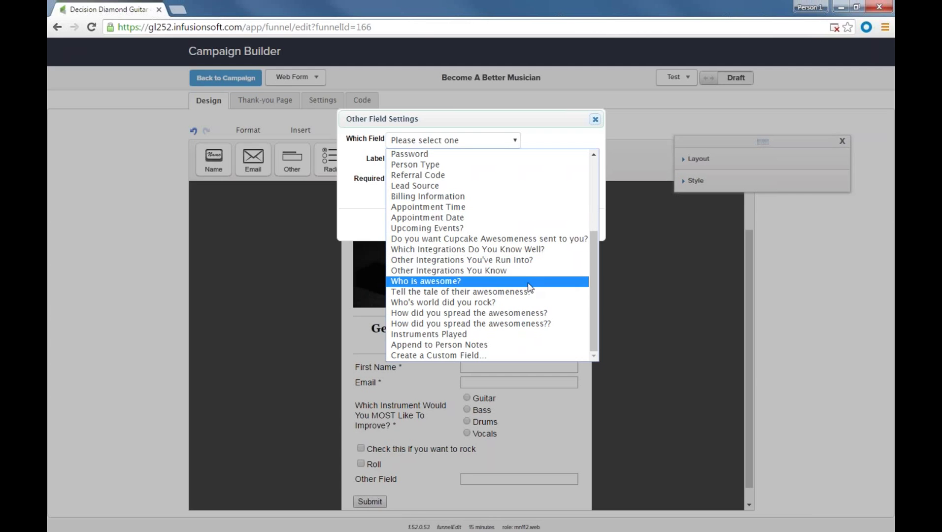
{"action": "left_click", "coordinate": [465, 334]}
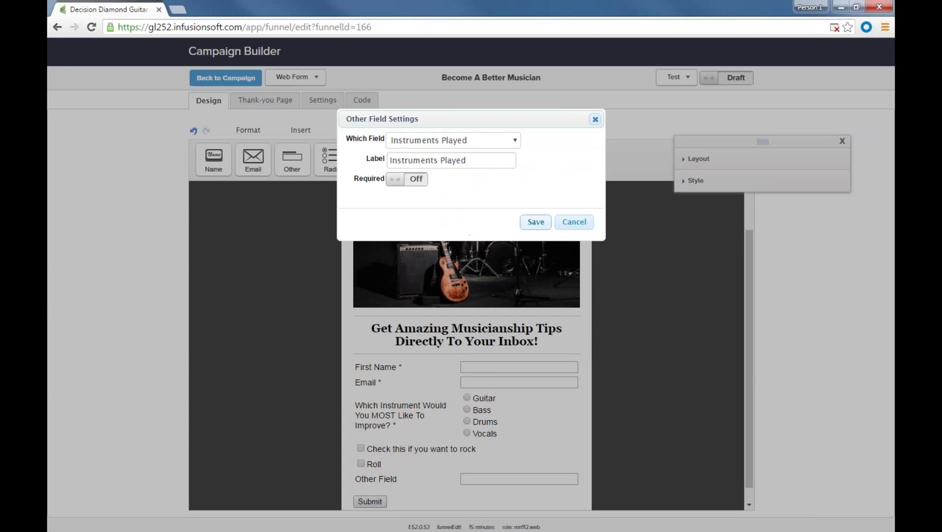
{"action": "left_click", "coordinate": [535, 222]}
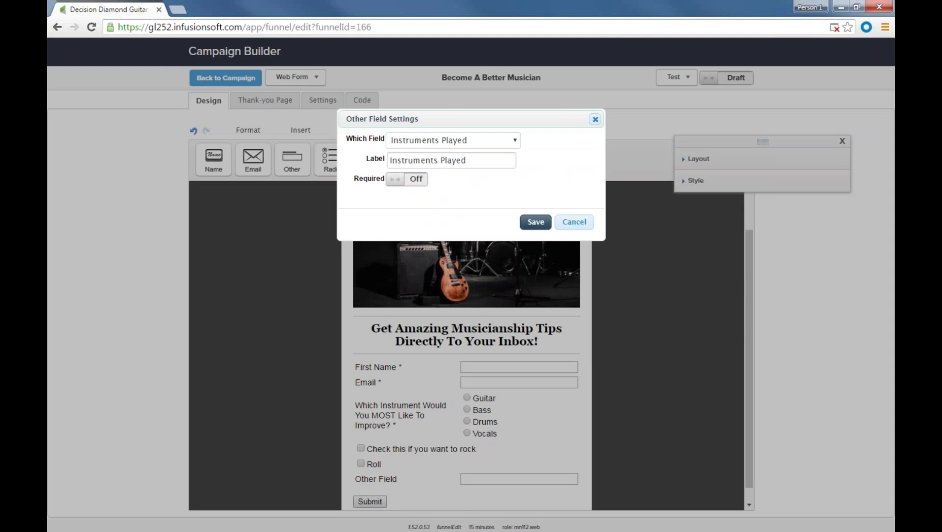
{"action": "scroll", "coordinate": [470, 419], "scroll_direction": "down", "scroll_amount": 1}
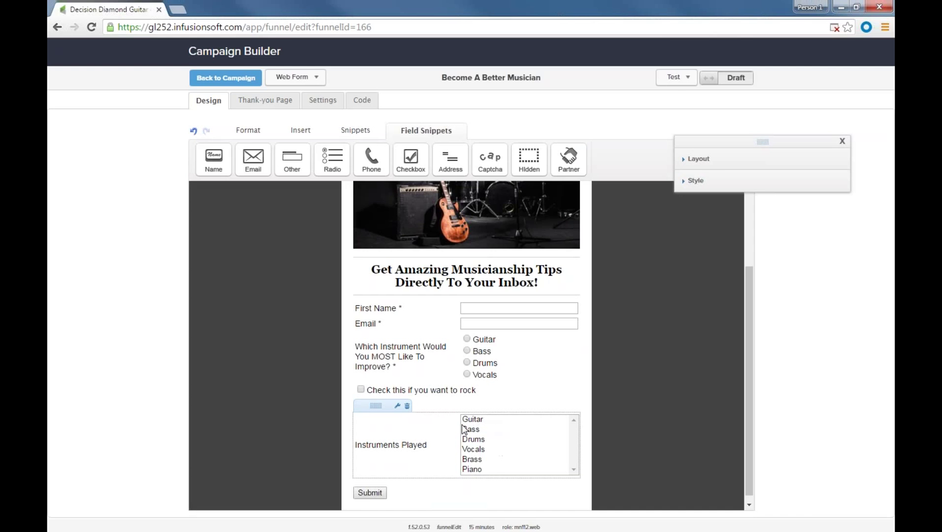
Open the form's test preview for the first listed contact, choose Vocals as the instrument to improve, and check both the rock and Roll boxes
{"action": "left_click", "coordinate": [676, 77]}
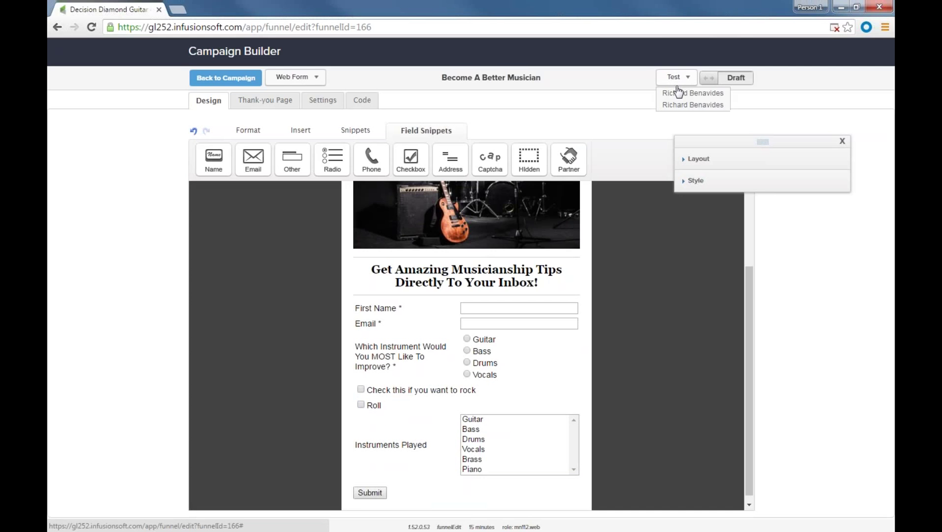
{"action": "left_click", "coordinate": [679, 93]}
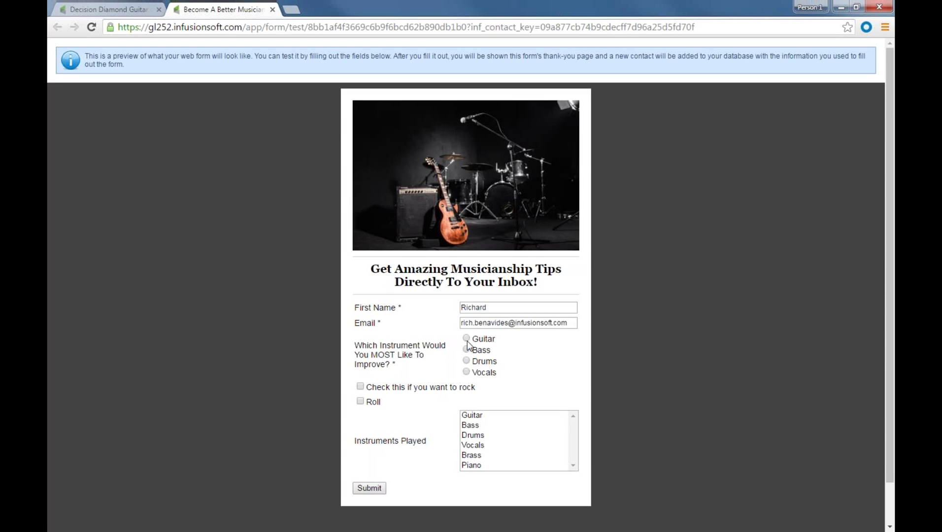
{"action": "scroll", "coordinate": [468, 344], "scroll_direction": "down", "scroll_amount": 2}
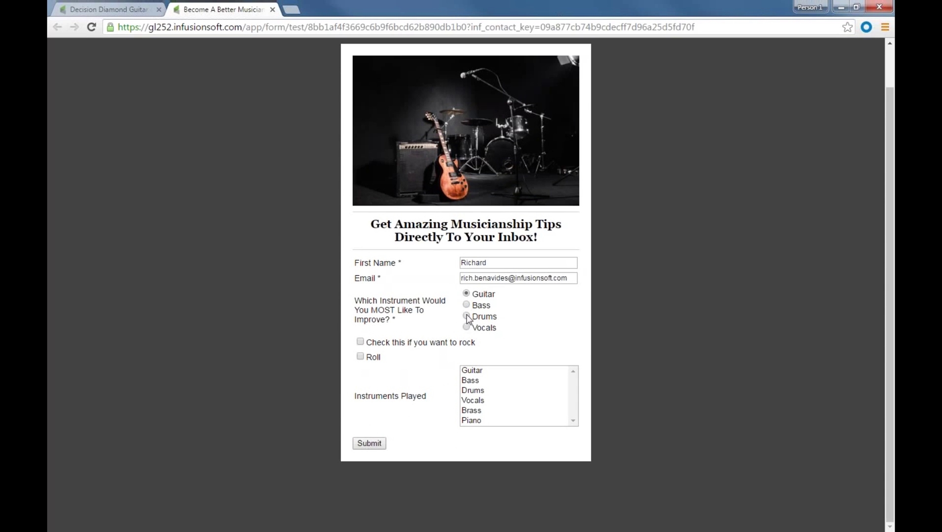
{"action": "left_click", "coordinate": [467, 326]}
{"action": "left_click", "coordinate": [361, 342]}
{"action": "left_click", "coordinate": [361, 356]}
Try a multiple selection of Guitar, Vocals, Bass, Drums and Piano under Instruments Played, and reduce it to Vocals only
{"action": "left_click", "coordinate": [475, 372]}
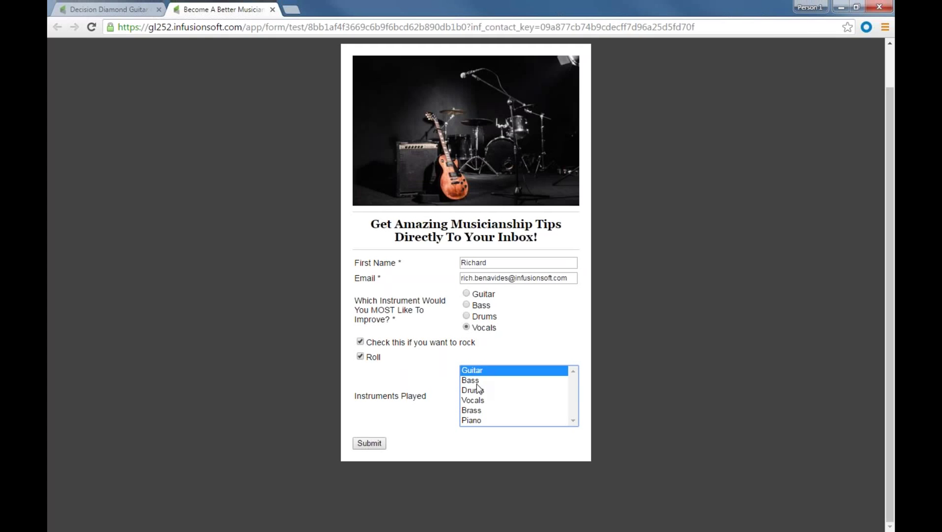
{"action": "left_click", "coordinate": [476, 400], "text": "ctrl"}
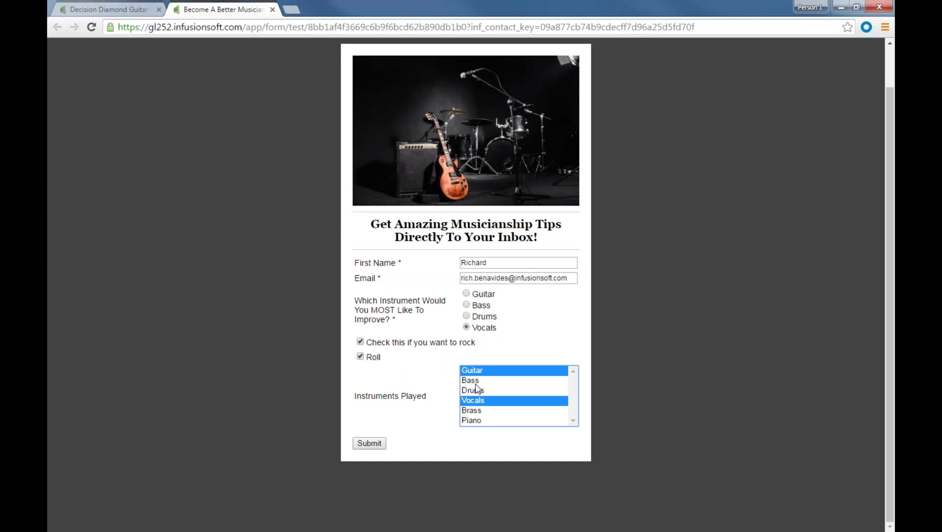
{"action": "left_click", "coordinate": [476, 380], "text": "ctrl"}
{"action": "left_click", "coordinate": [476, 391], "text": "ctrl"}
{"action": "left_click", "coordinate": [478, 419], "text": "ctrl"}
{"action": "left_click", "coordinate": [477, 400]}
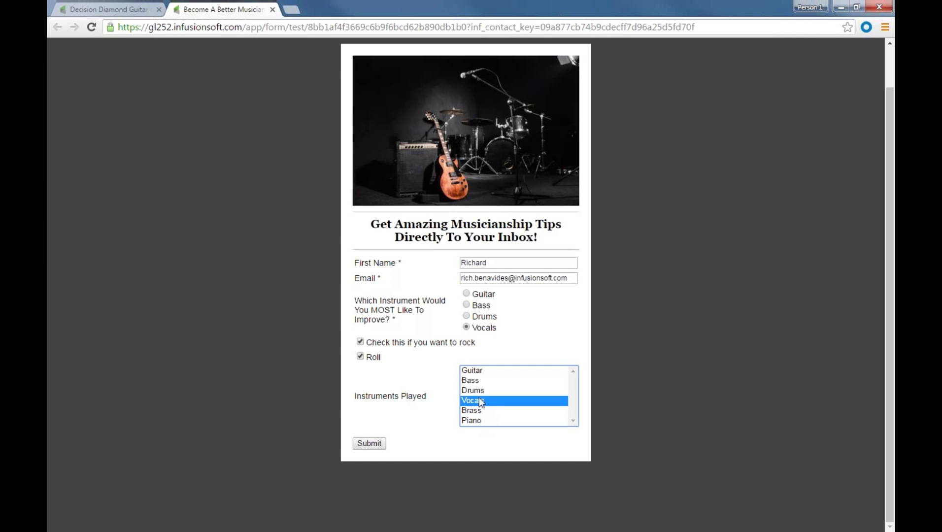
Try selecting every entry from Guitar to Piano under Instruments Played, reduce it to Bass only, and close the form preview
{"action": "left_click", "coordinate": [477, 382]}
{"action": "left_click", "coordinate": [475, 371]}
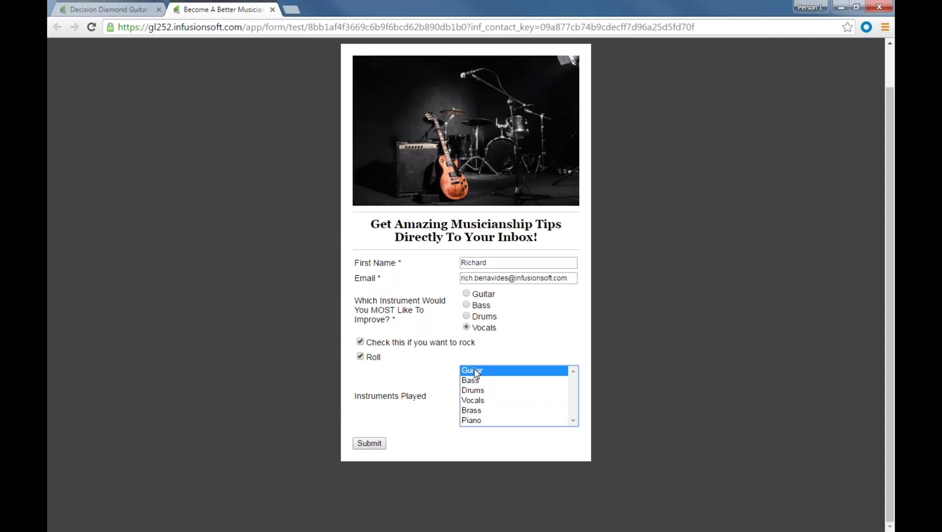
{"action": "left_click", "coordinate": [476, 422], "text": "shift"}
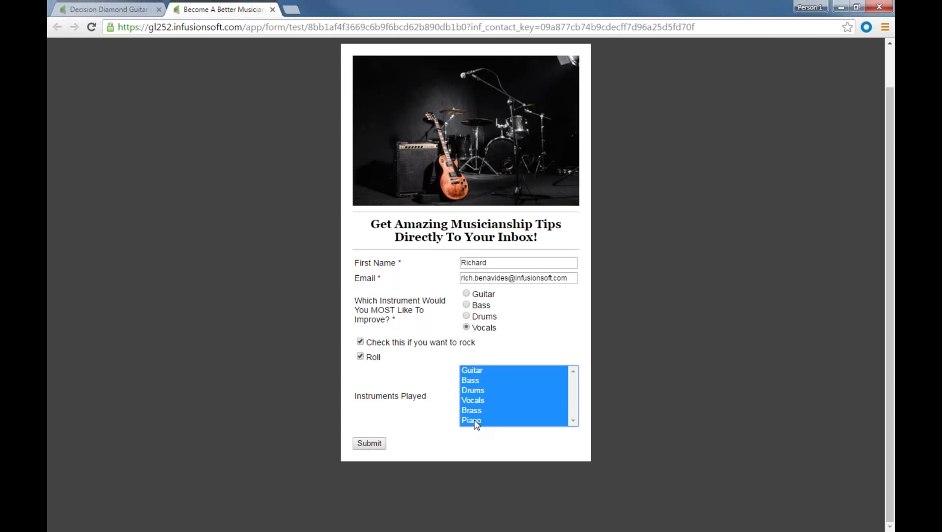
{"action": "left_click", "coordinate": [478, 372]}
{"action": "left_click", "coordinate": [478, 400]}
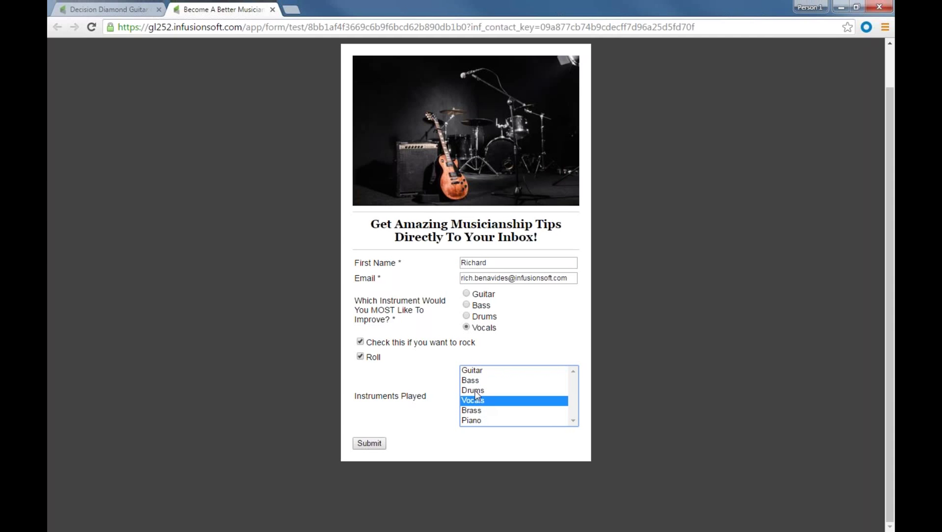
{"action": "left_click", "coordinate": [474, 381]}
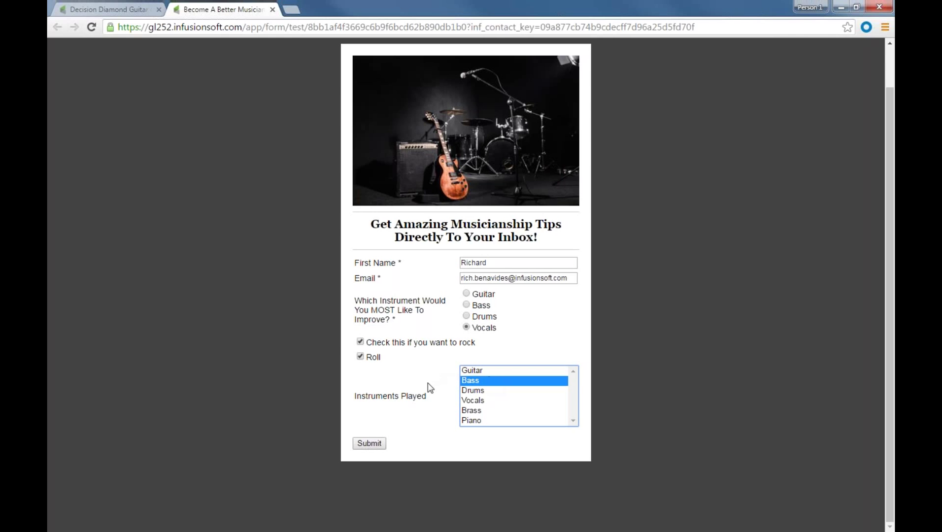
{"action": "left_click", "coordinate": [273, 10]}
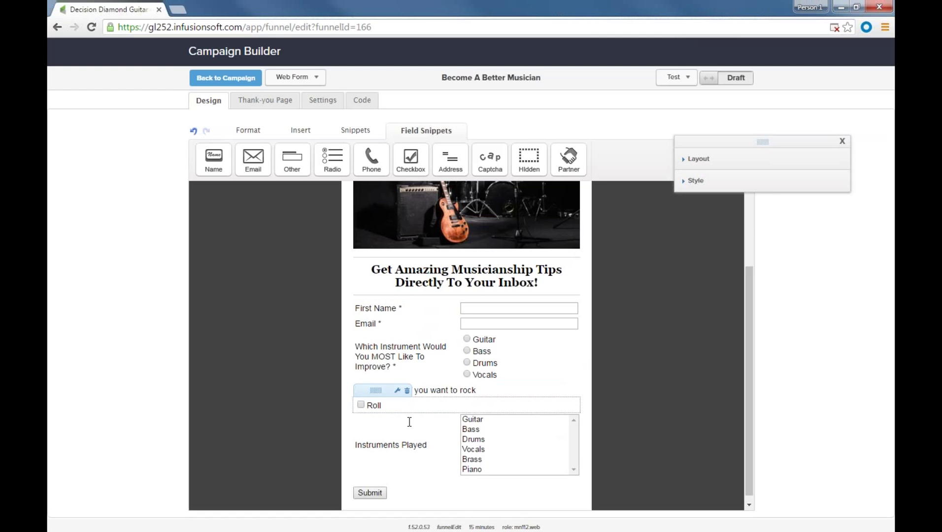
Delete the Instruments Played field and both the rock and Roll checkboxes from the web form
{"action": "left_click", "coordinate": [407, 406]}
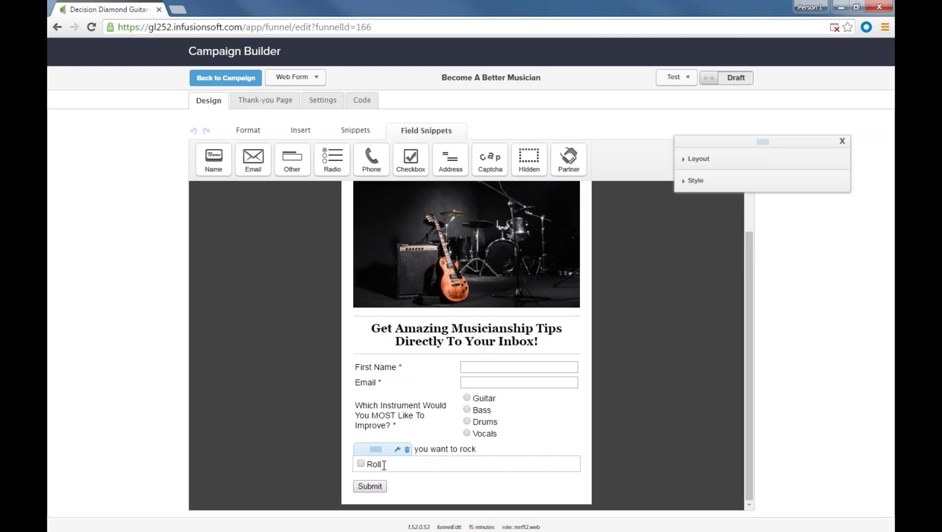
{"action": "left_click", "coordinate": [407, 450]}
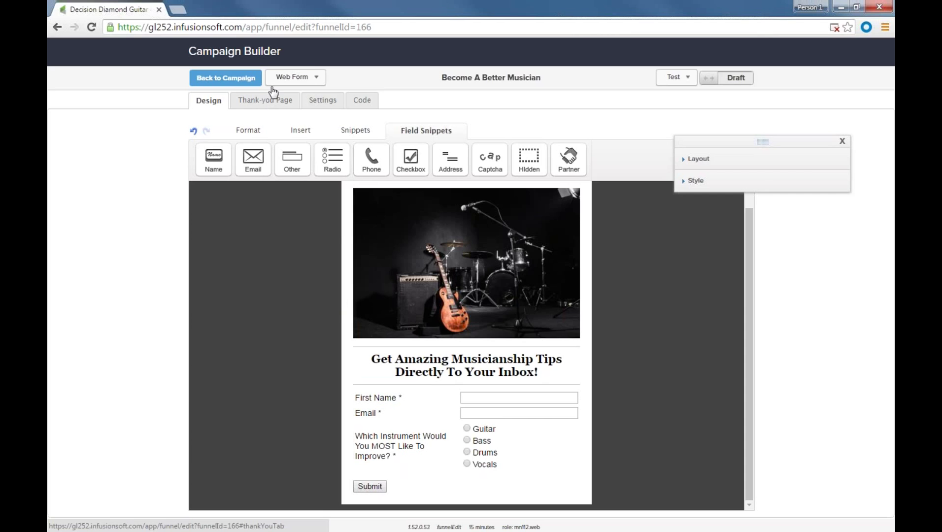
Replace the Waypoint Church logo on the form's thank-you page with the image Awesomeness.jpg
{"action": "left_click", "coordinate": [257, 101]}
{"action": "left_click", "coordinate": [309, 340]}
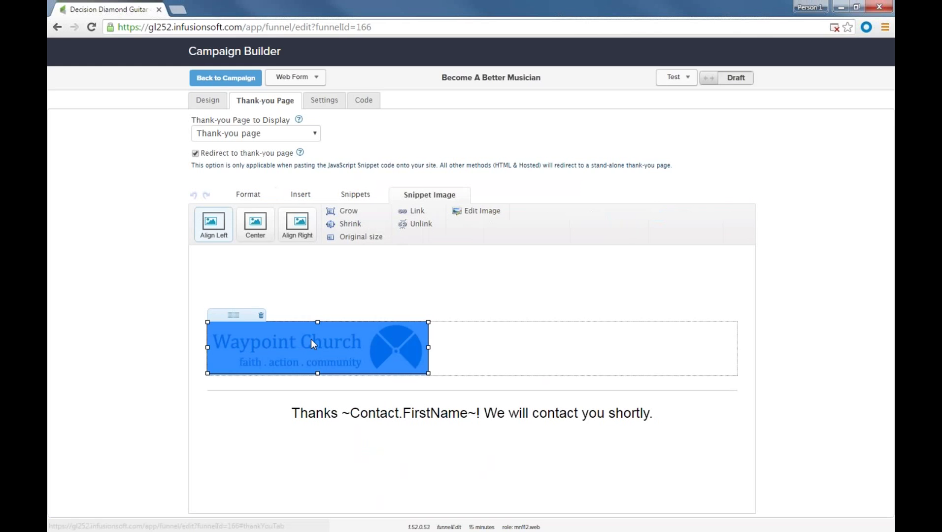
{"action": "double_click", "coordinate": [309, 340]}
{"action": "left_click", "coordinate": [454, 173]}
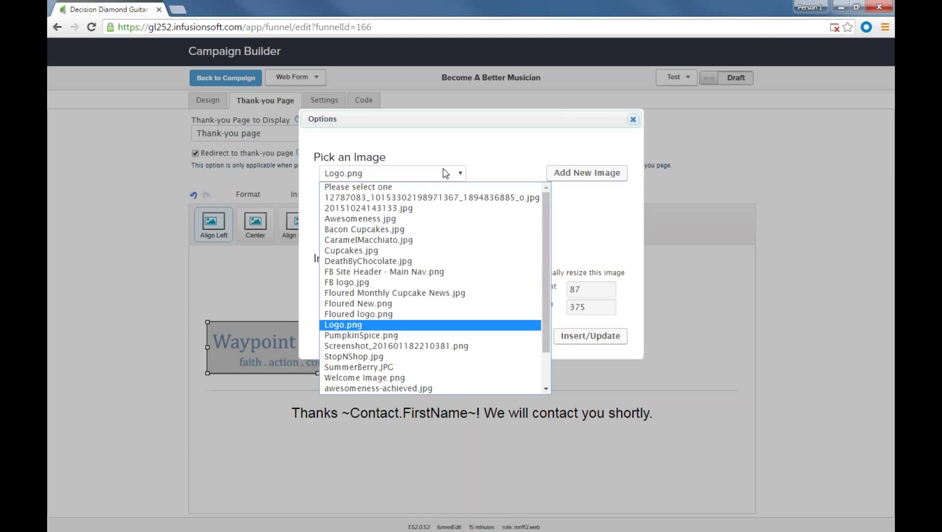
{"action": "left_click", "coordinate": [415, 220]}
{"action": "left_click", "coordinate": [590, 491]}
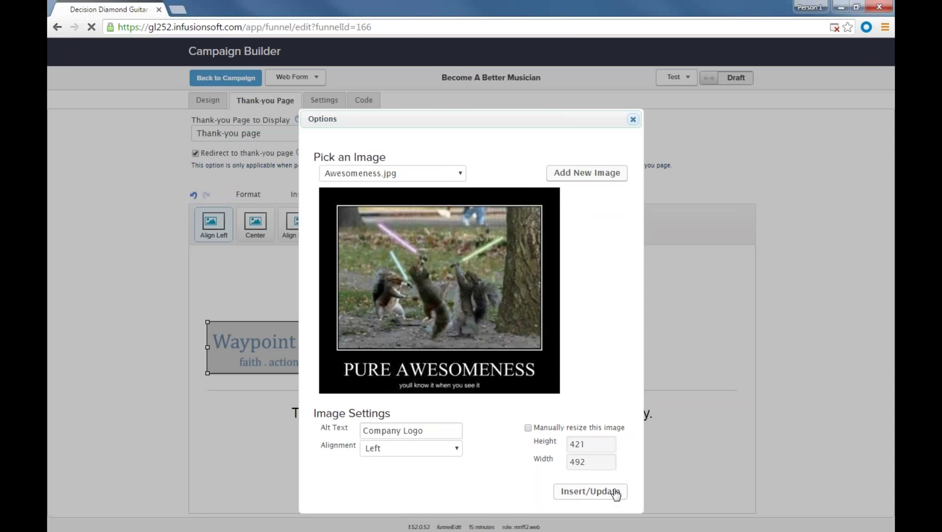
Center the squirrel image on the thank-you page and check the page layout
{"action": "left_click", "coordinate": [255, 225]}
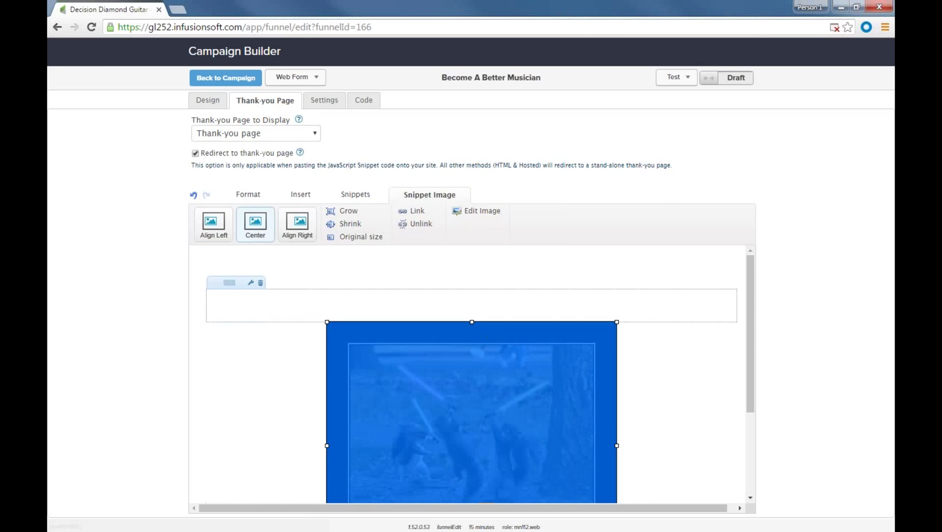
{"action": "left_click", "coordinate": [531, 306]}
{"action": "left_click", "coordinate": [553, 211]}
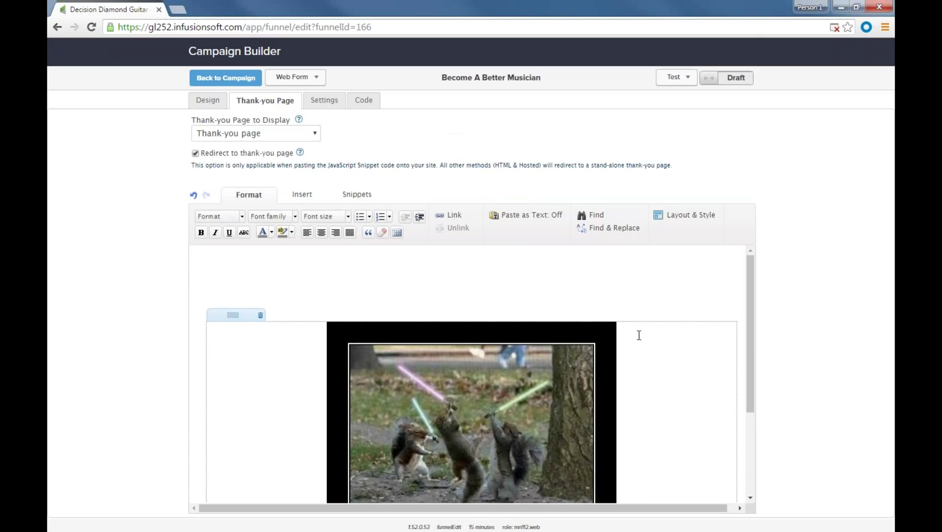
{"action": "scroll", "coordinate": [621, 340], "scroll_direction": "down", "scroll_amount": 3}
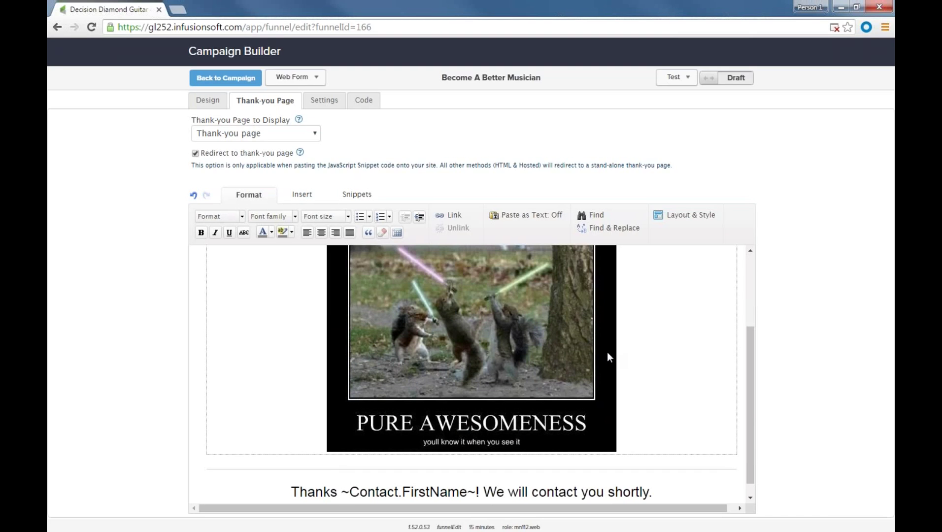
{"action": "scroll", "coordinate": [619, 359], "scroll_direction": "up", "scroll_amount": 1}
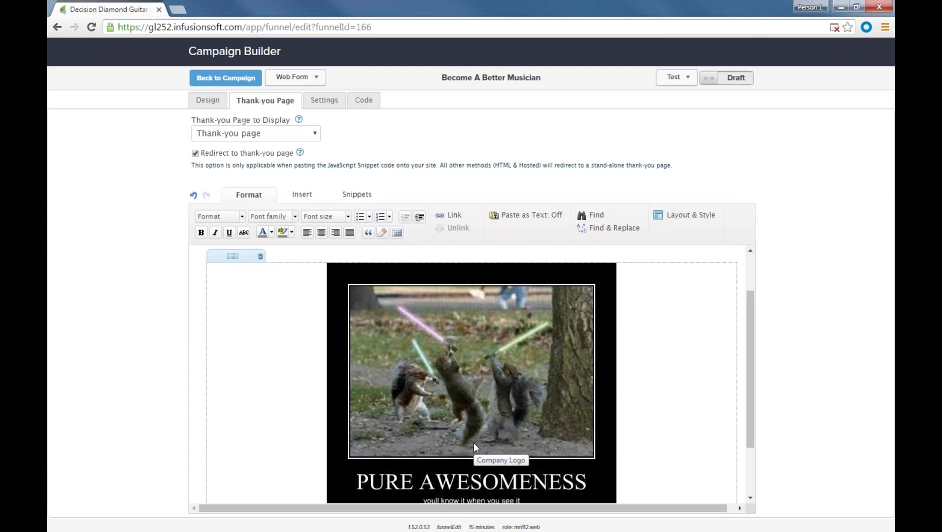
{"action": "scroll", "coordinate": [486, 362], "scroll_direction": "up", "scroll_amount": 1}
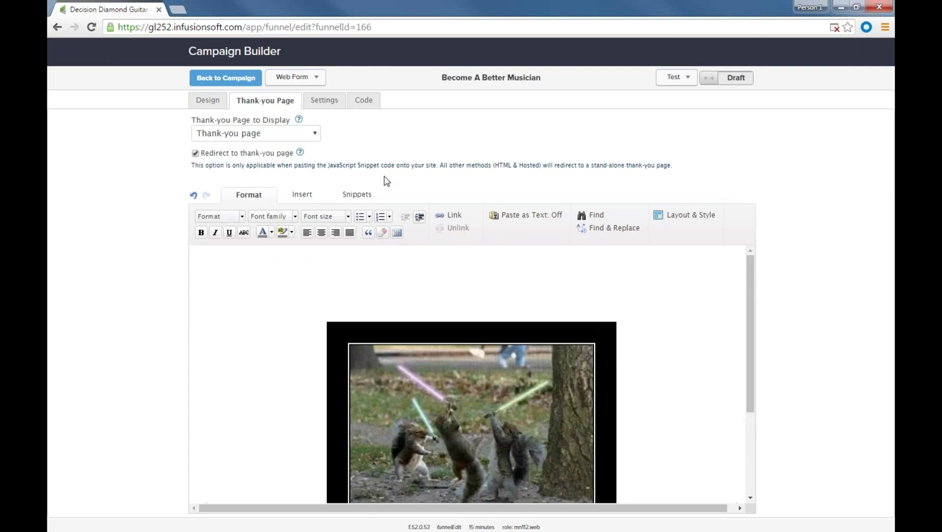
Mark the web form as Ready and return to the campaign
{"action": "left_click", "coordinate": [734, 77]}
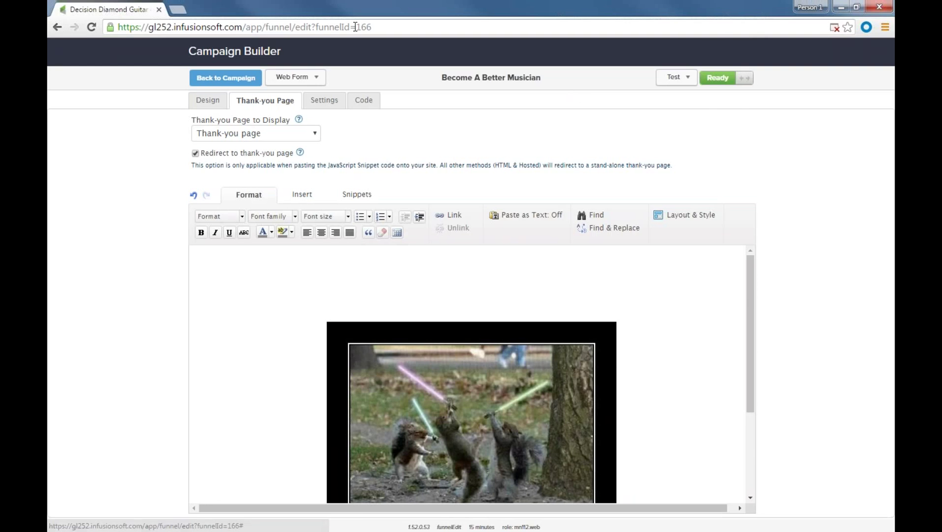
{"action": "left_click", "coordinate": [221, 81]}
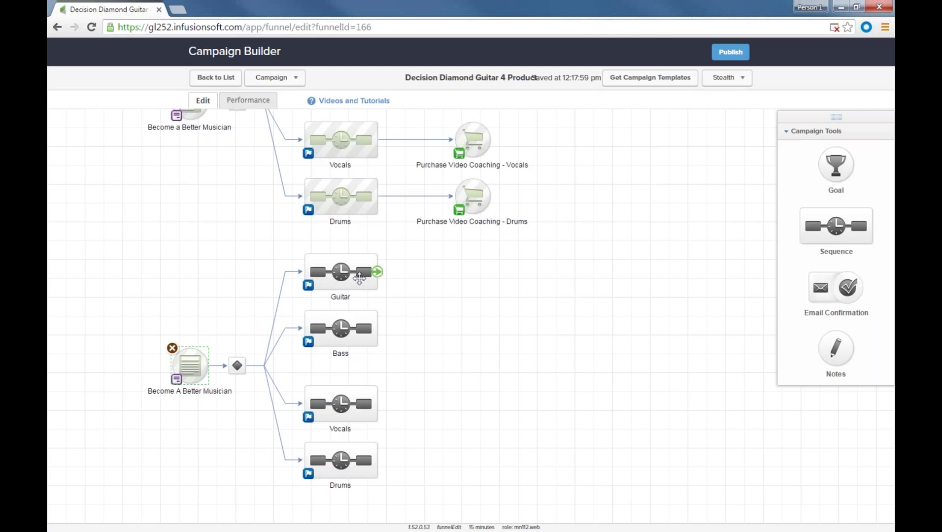
Open the decision diamond after the Become A Better Musician form and review the rule sections for all four sequences
{"action": "double_click", "coordinate": [237, 366]}
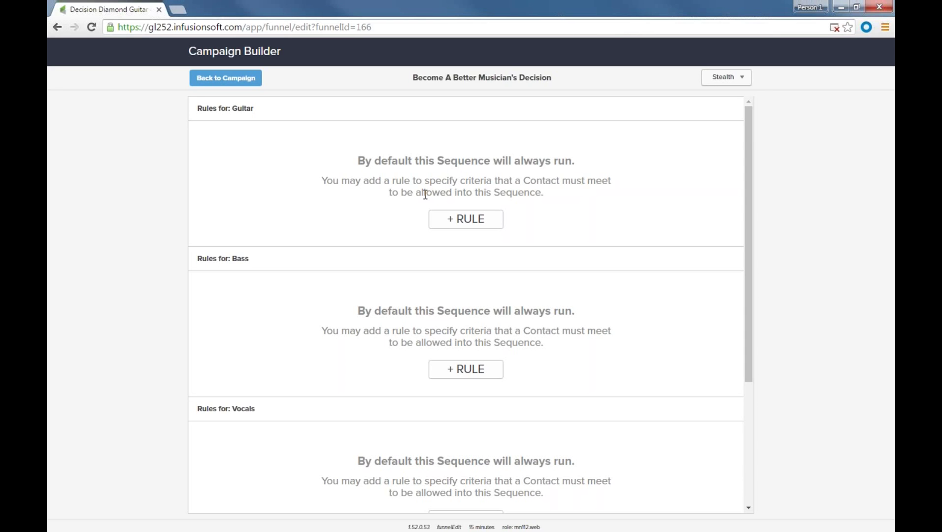
{"action": "scroll", "coordinate": [429, 182], "scroll_direction": "down", "scroll_amount": 1}
{"action": "scroll", "coordinate": [364, 241], "scroll_direction": "down", "scroll_amount": 1}
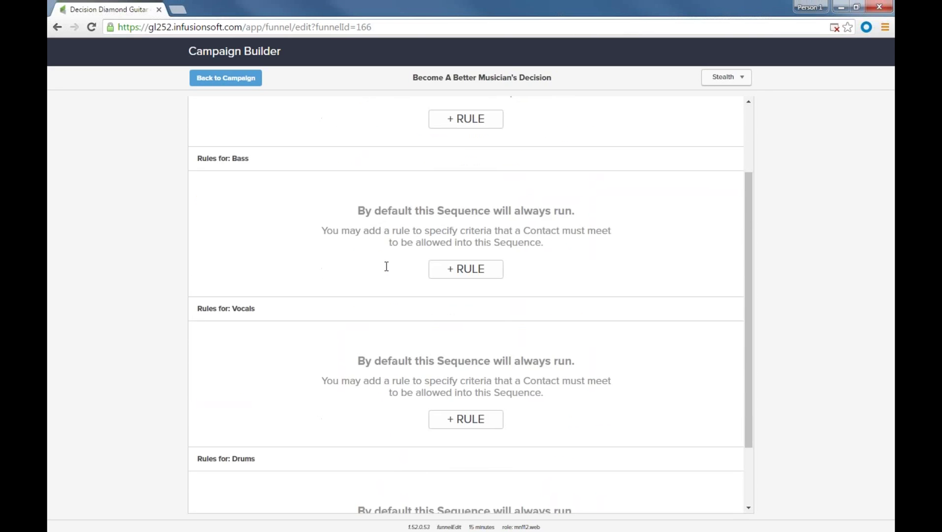
{"action": "scroll", "coordinate": [386, 266], "scroll_direction": "down", "scroll_amount": 2}
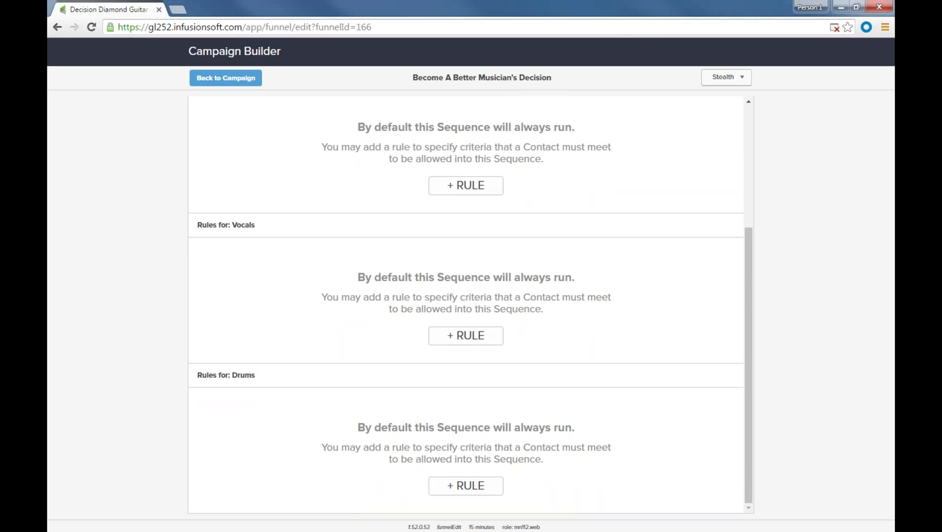
{"action": "scroll", "coordinate": [374, 267], "scroll_direction": "up", "scroll_amount": 4}
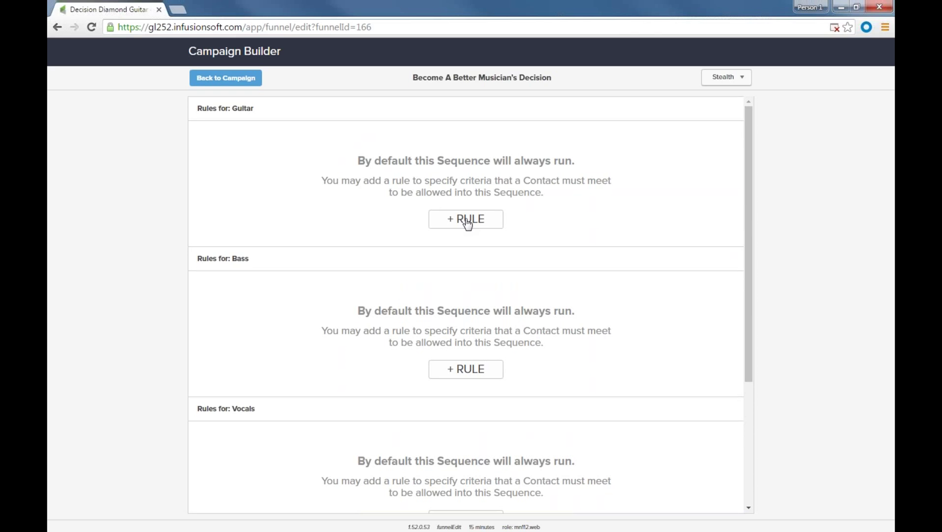
Add a Guitar rule requiring the form option Which Instrument Would You MOST Like To Improve? - Guitar is selected, and delete it
{"action": "left_click_drag", "start_coordinate": [464, 219], "coordinate": [447, 219]}
{"action": "left_click", "coordinate": [544, 184]}
{"action": "left_click", "coordinate": [463, 224]}
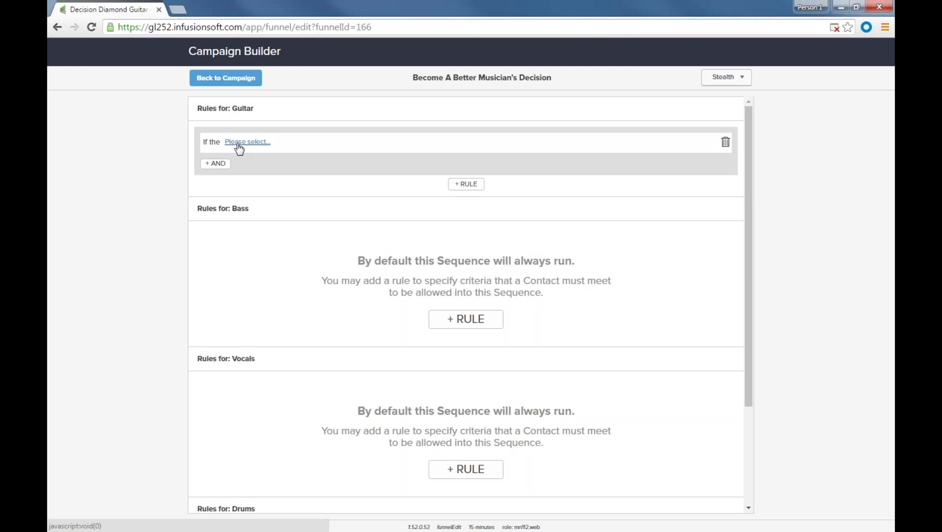
{"action": "left_click", "coordinate": [239, 143]}
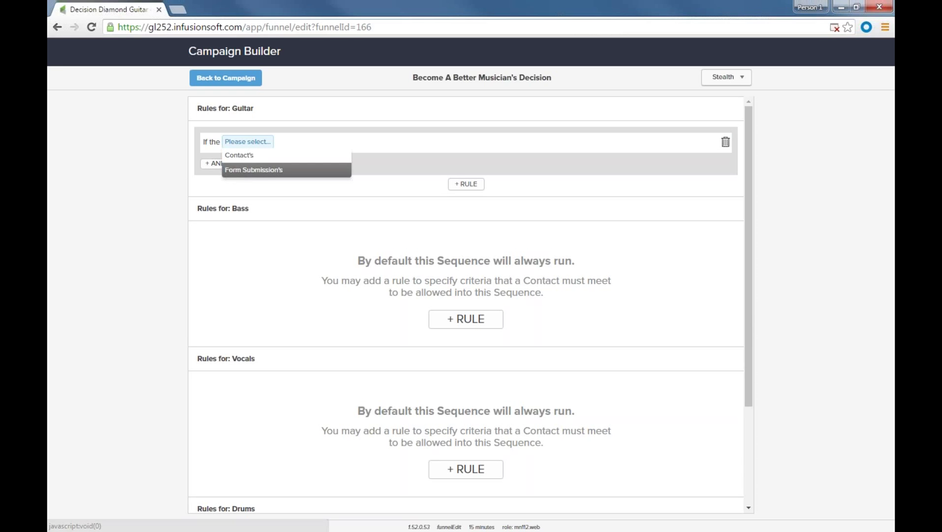
{"action": "left_click", "coordinate": [235, 173]}
{"action": "left_click", "coordinate": [315, 144]}
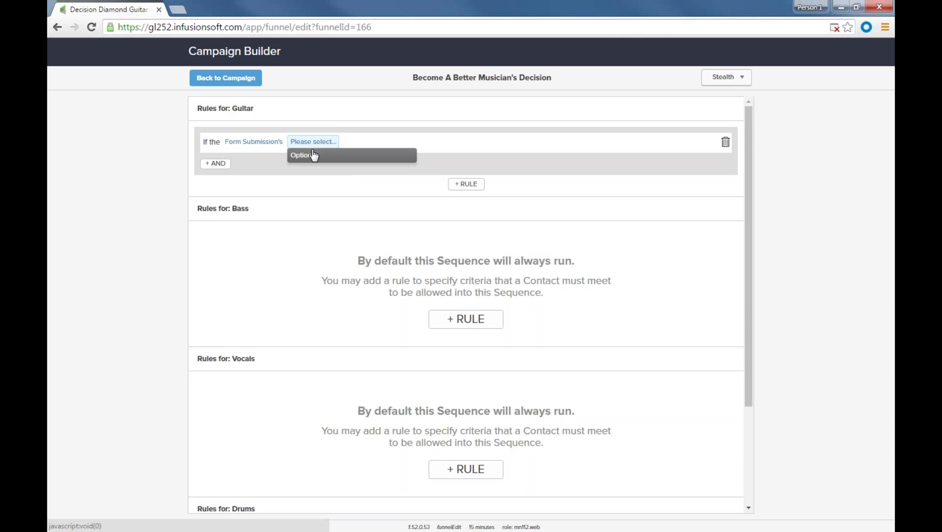
{"action": "left_click", "coordinate": [310, 155]}
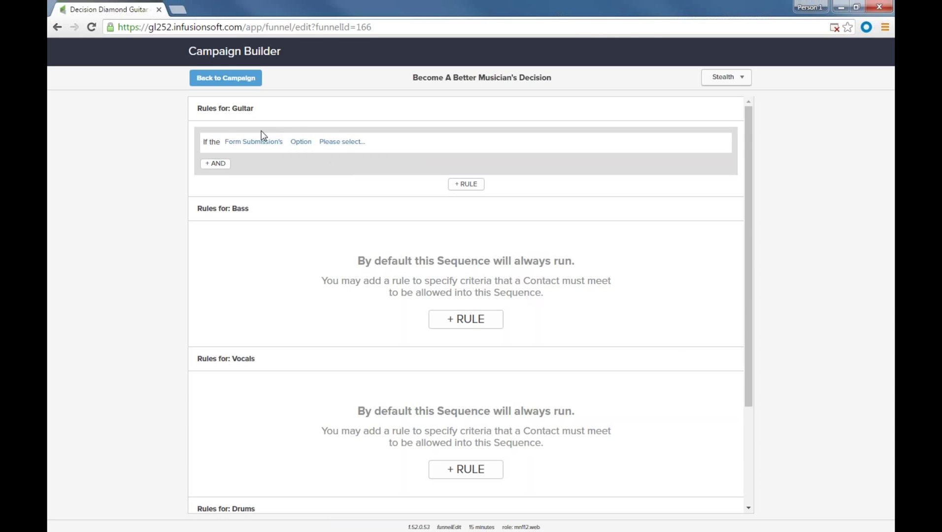
{"action": "left_click", "coordinate": [332, 143]}
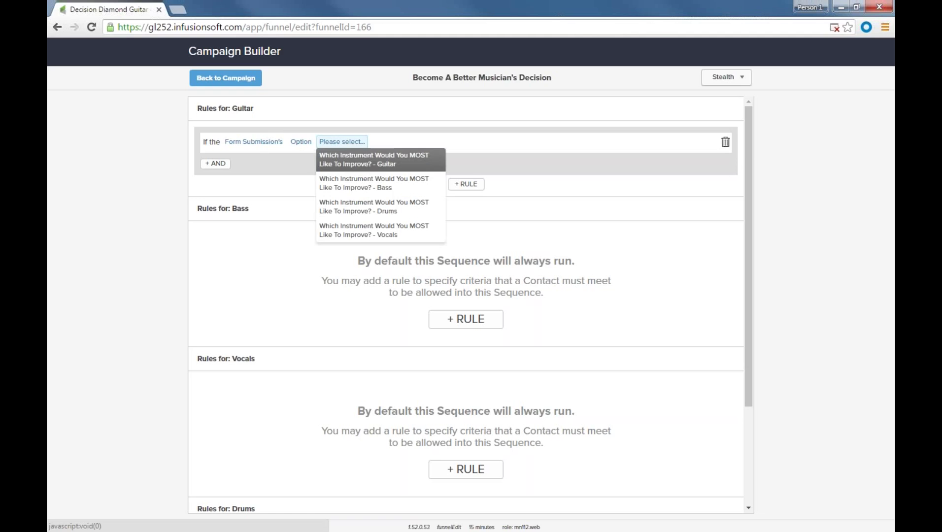
{"action": "left_click", "coordinate": [369, 167]}
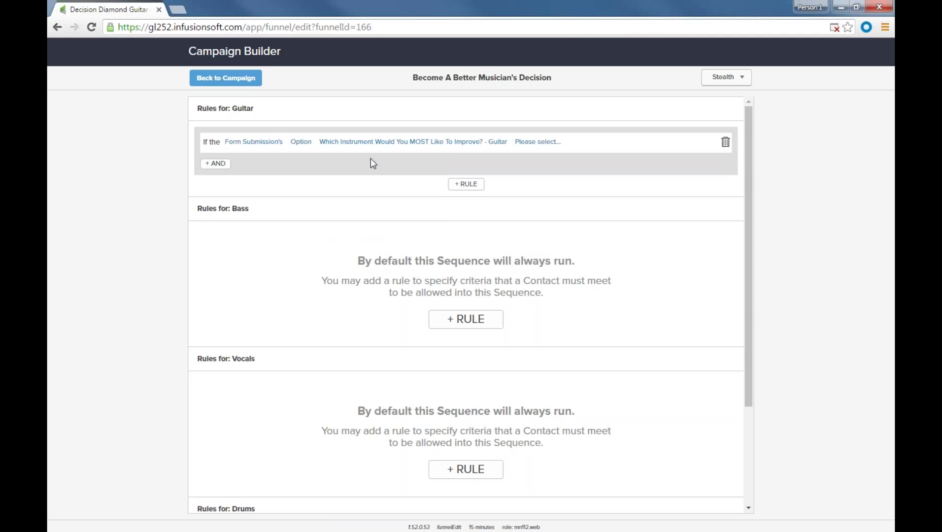
{"action": "left_click", "coordinate": [539, 143]}
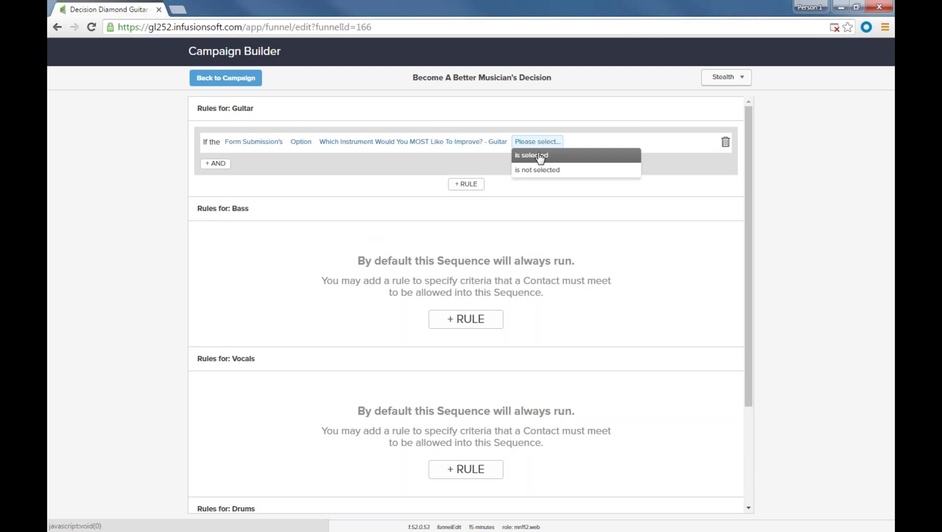
{"action": "left_click", "coordinate": [540, 157]}
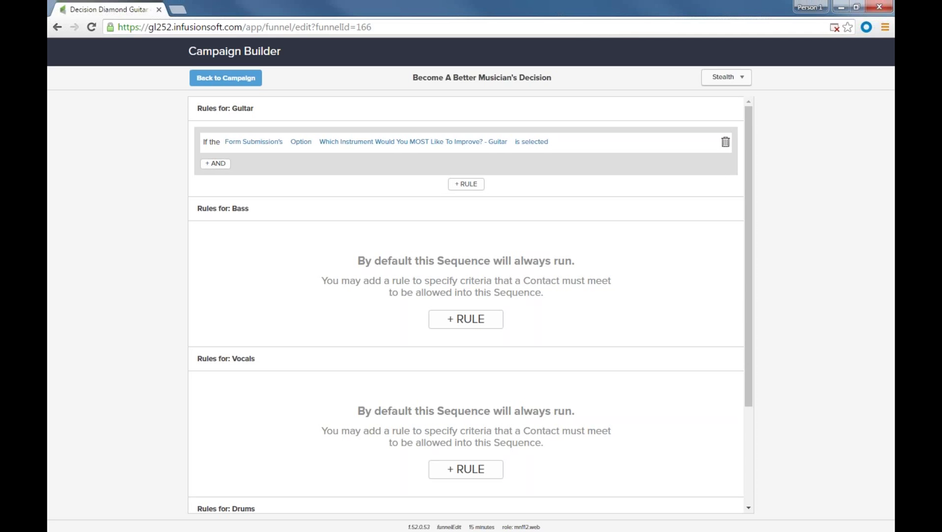
{"action": "left_click", "coordinate": [727, 144]}
Add a Guitar rule requiring that the Form Submission's Option Which Instrument Would You MOST Like To Improve? - Guitar is selected
{"action": "left_click", "coordinate": [470, 222]}
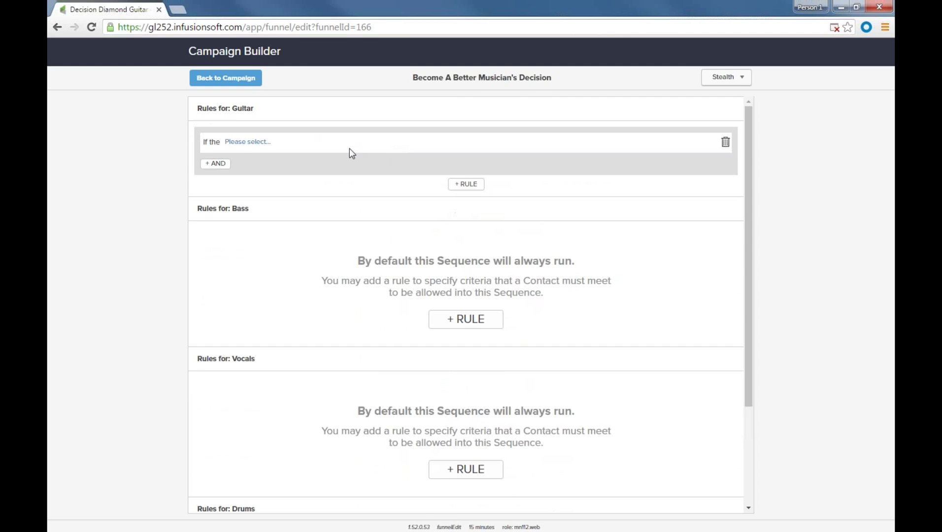
{"action": "left_click", "coordinate": [247, 142]}
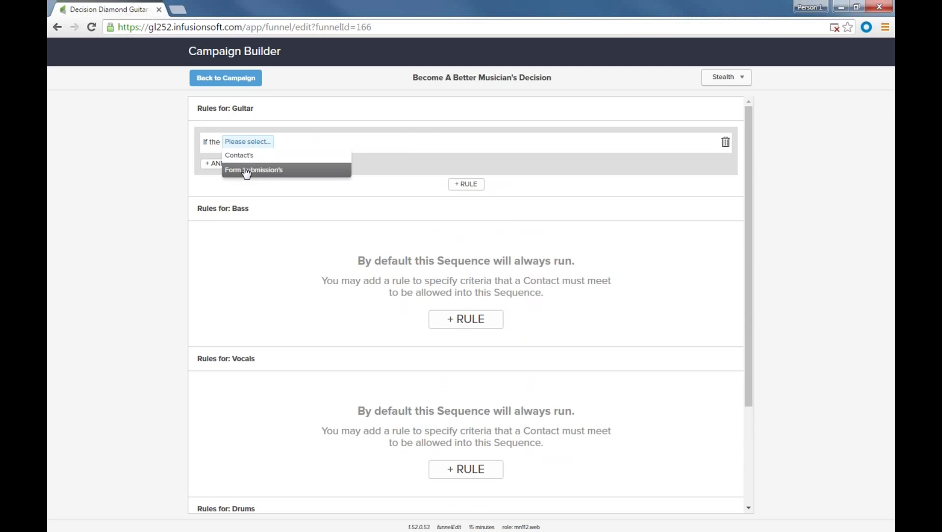
{"action": "left_click", "coordinate": [247, 171]}
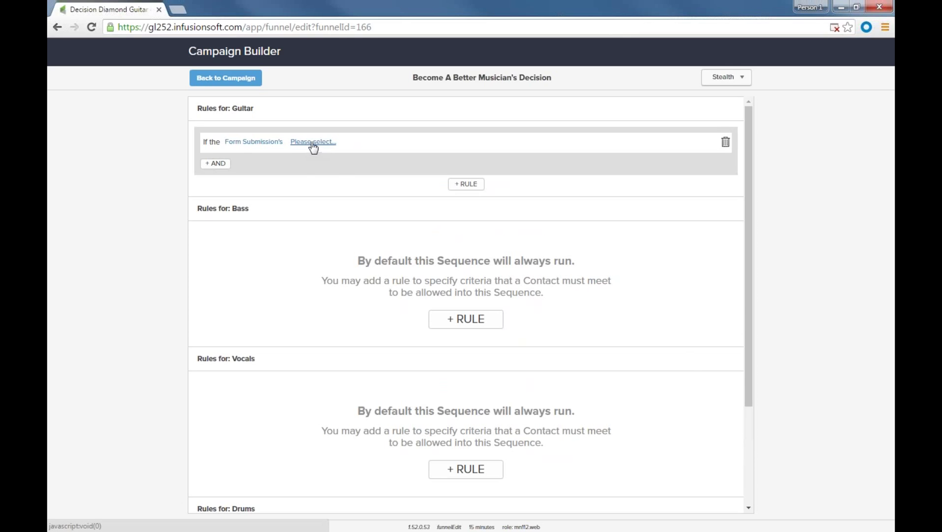
{"action": "left_click", "coordinate": [313, 144]}
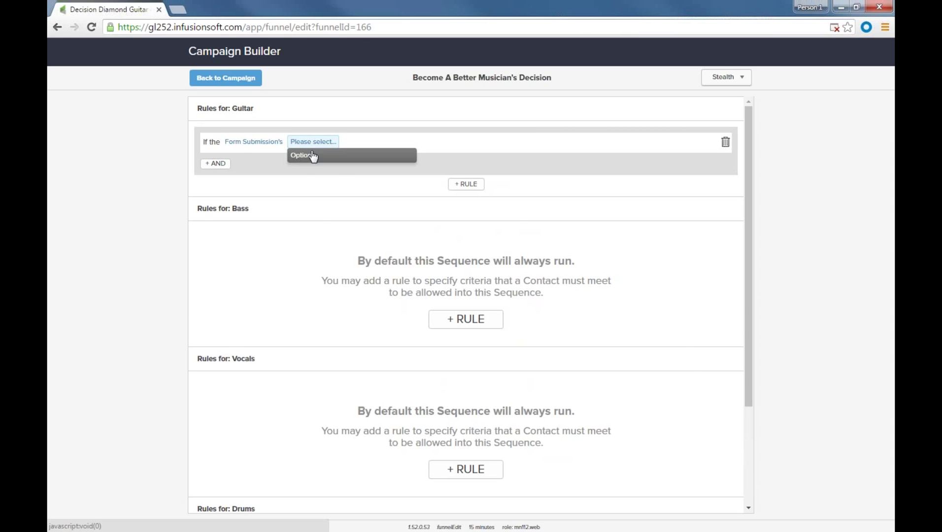
{"action": "left_click", "coordinate": [305, 156]}
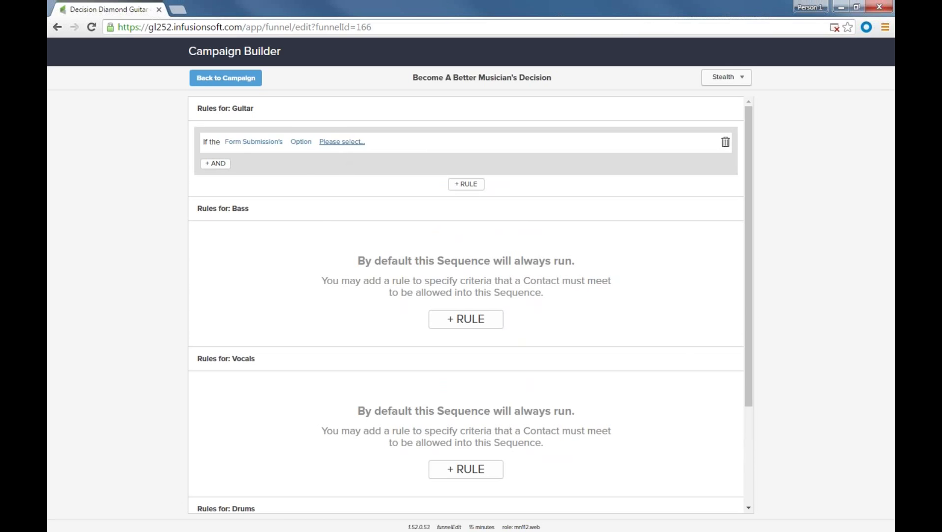
{"action": "left_click", "coordinate": [341, 143]}
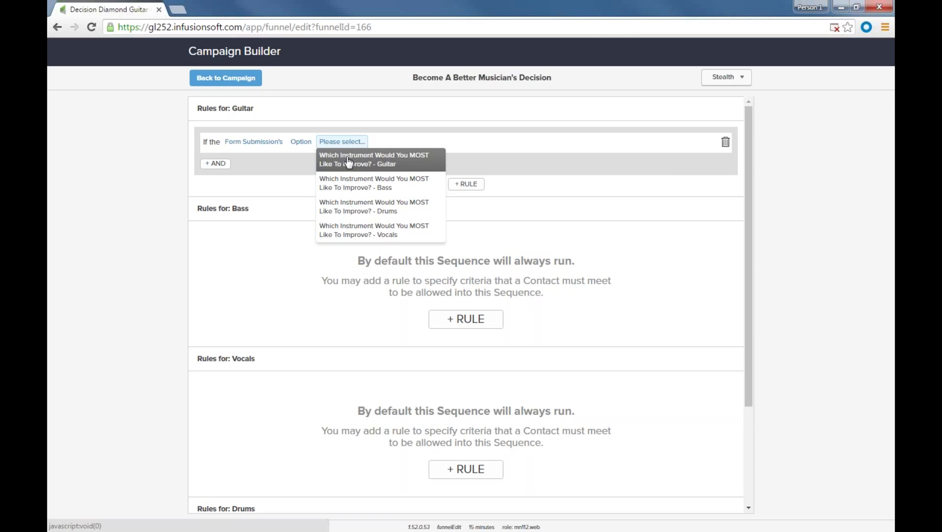
{"action": "left_click", "coordinate": [348, 160]}
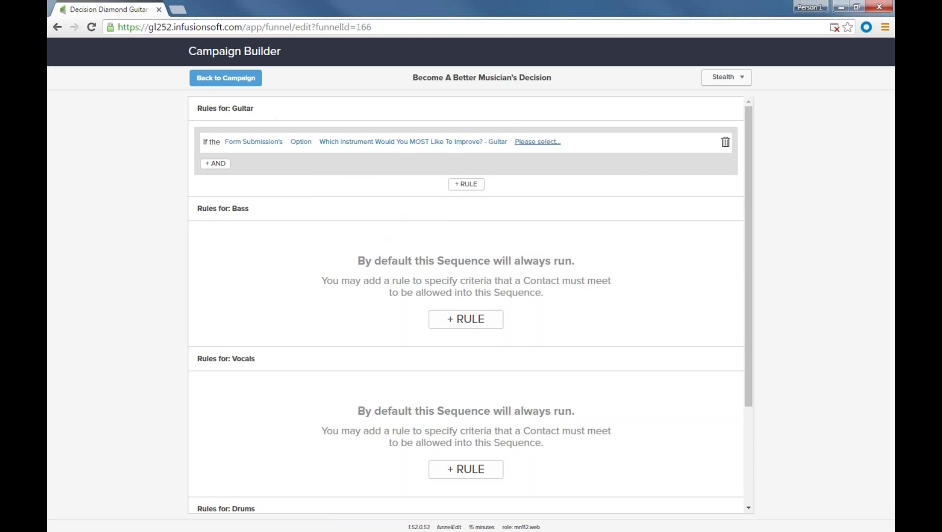
{"action": "left_click", "coordinate": [533, 142]}
{"action": "left_click", "coordinate": [536, 163]}
Add an AND condition to the Guitar rule requiring that the Contact's Tags contains Monthly Cupcake
{"action": "left_click", "coordinate": [215, 164]}
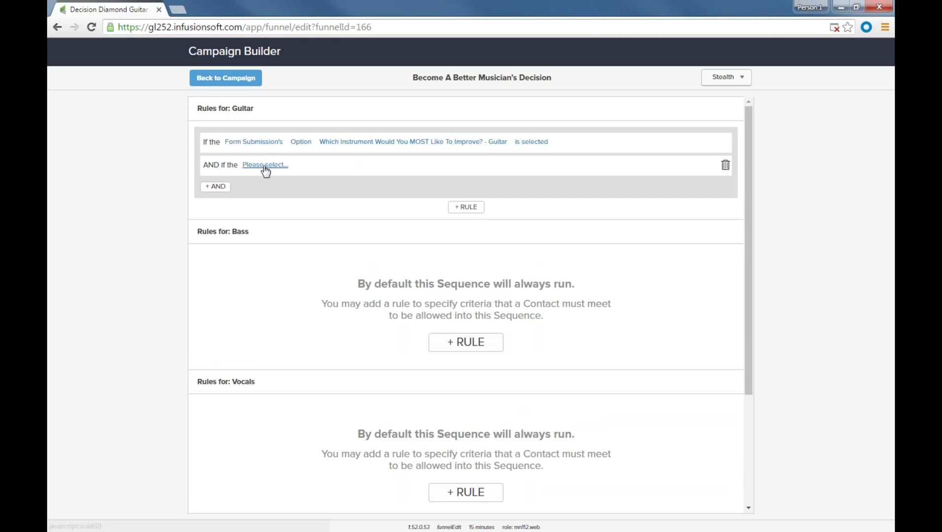
{"action": "left_click", "coordinate": [264, 166]}
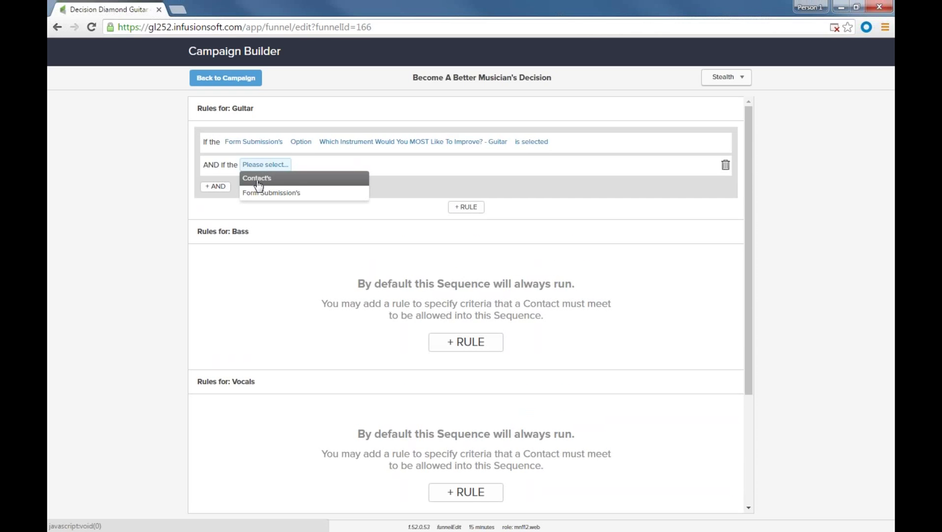
{"action": "left_click", "coordinate": [257, 180]}
{"action": "left_click", "coordinate": [298, 166]}
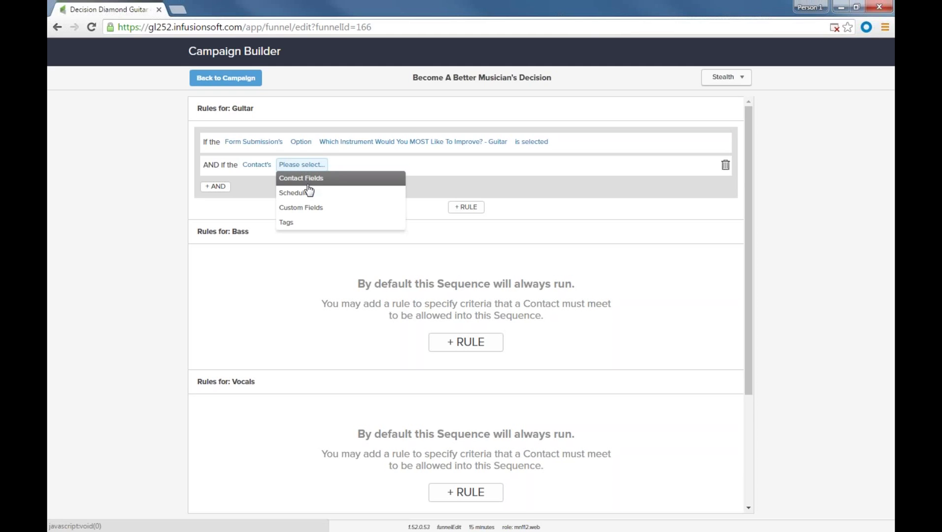
{"action": "left_click", "coordinate": [309, 222]}
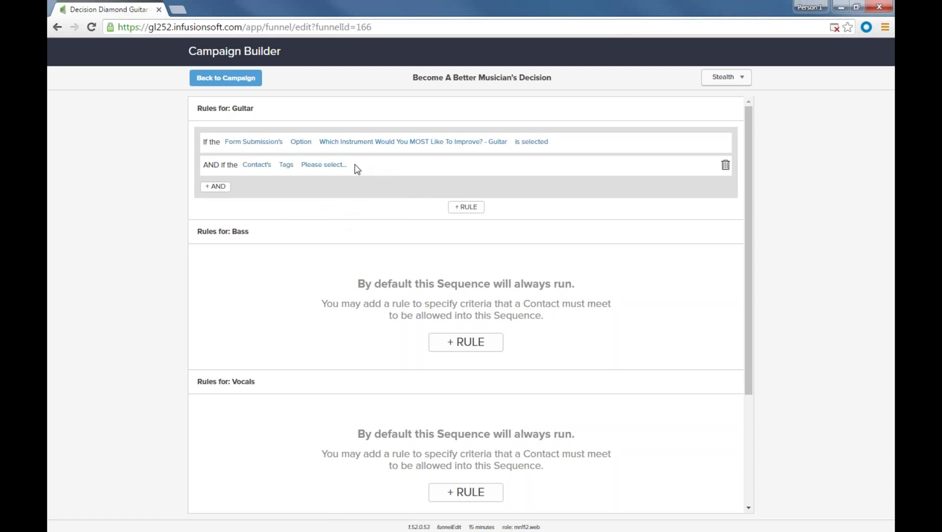
{"action": "left_click", "coordinate": [344, 167]}
{"action": "left_click", "coordinate": [332, 179]}
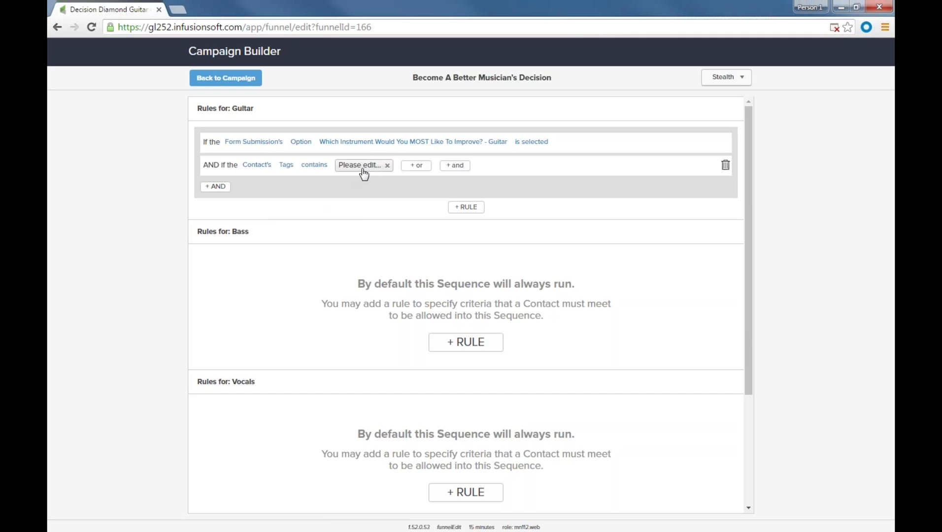
{"action": "left_click", "coordinate": [357, 168]}
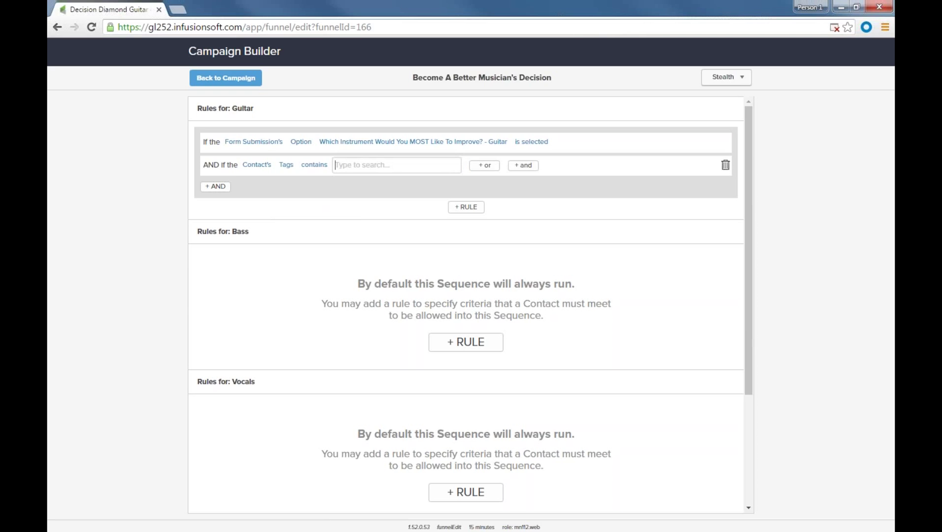
{"action": "type", "text": "cupcake"}
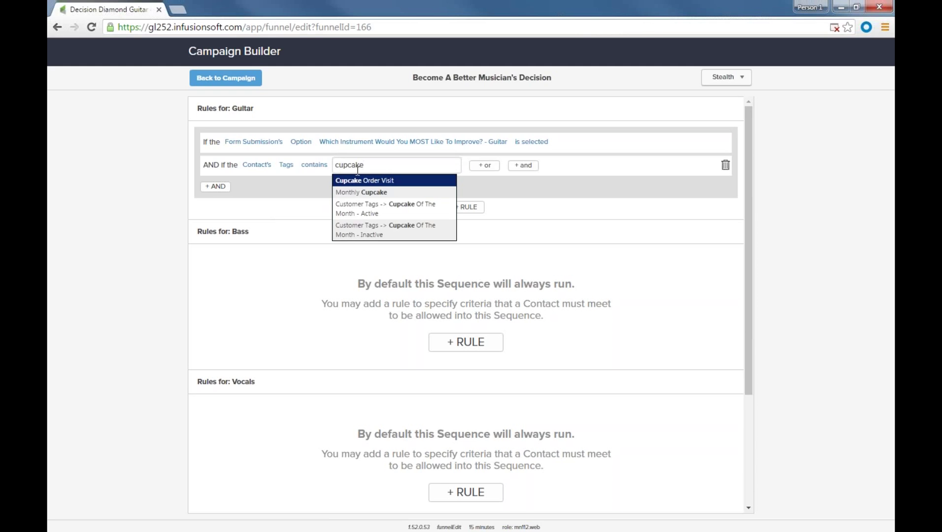
{"action": "left_click", "coordinate": [353, 193]}
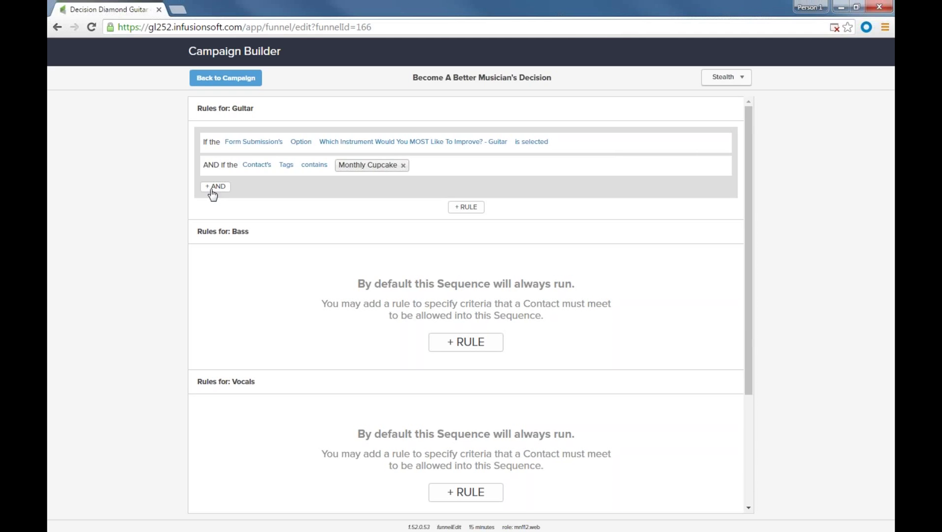
Add an alternative blank rule for Guitar and delete the first rule's Monthly Cupcake tag and form option conditions
{"action": "mouse_move", "coordinate": [376, 166]}
{"action": "left_click", "coordinate": [466, 207]}
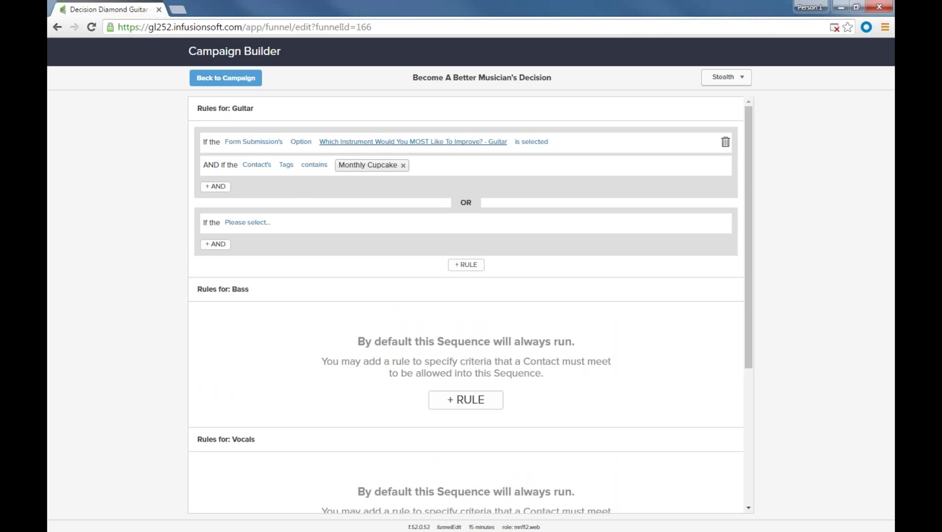
{"action": "left_click", "coordinate": [249, 223]}
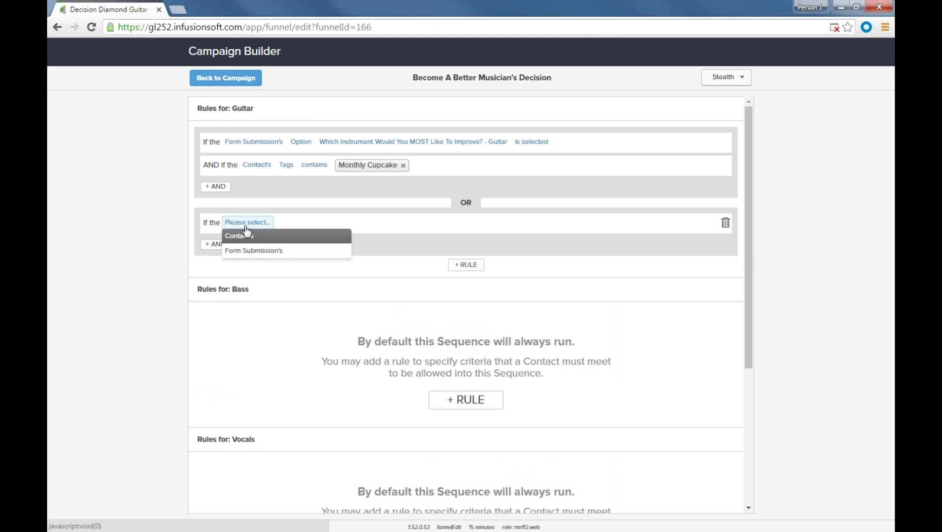
{"action": "left_click", "coordinate": [510, 202]}
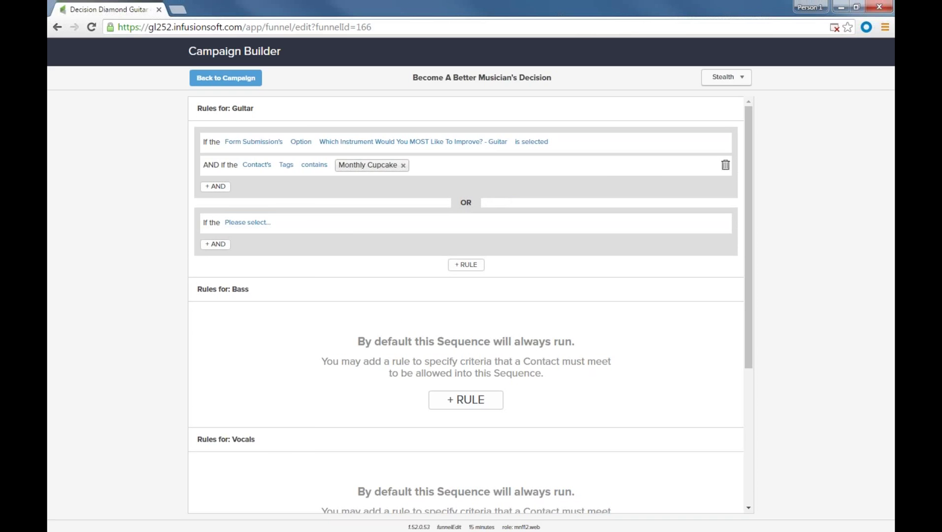
{"action": "left_click", "coordinate": [726, 167]}
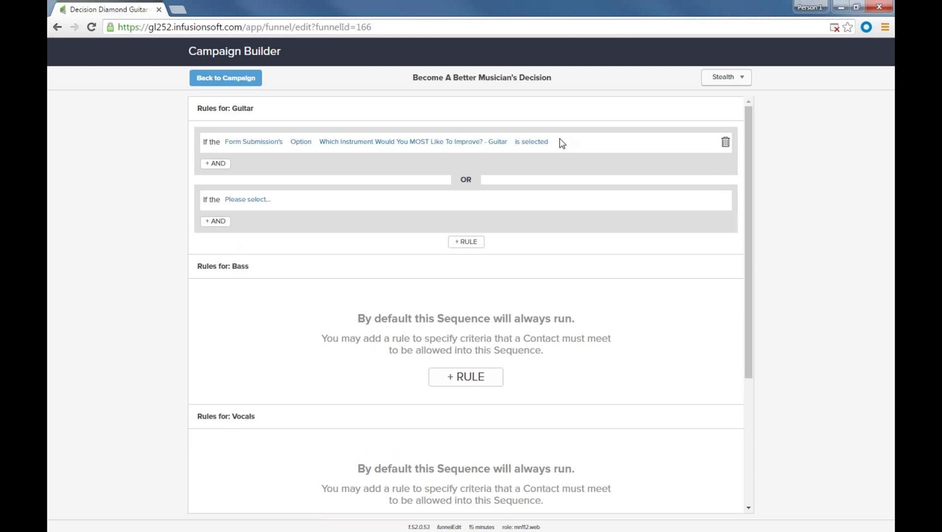
{"action": "left_click", "coordinate": [726, 142]}
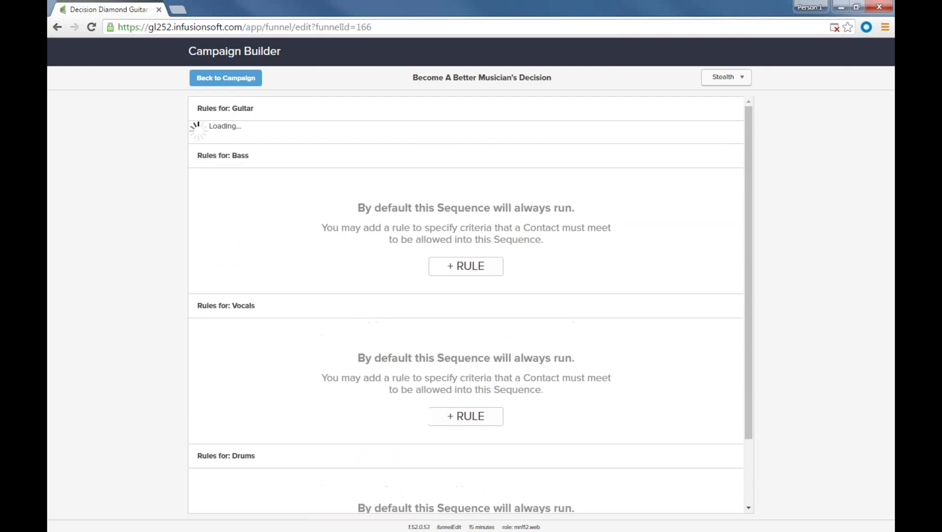
Set the blank Guitar rule to require that the Contact's Tags contains Guitar
{"action": "left_click", "coordinate": [245, 143]}
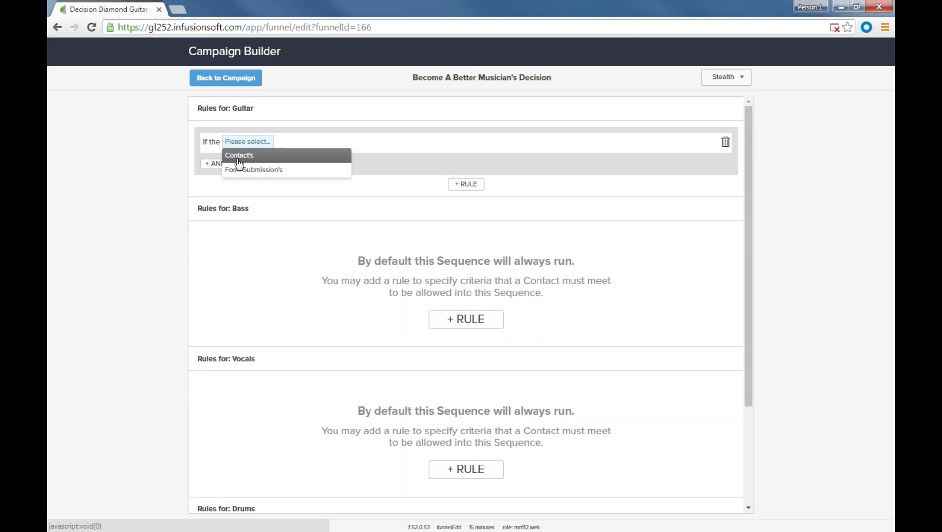
{"action": "left_click", "coordinate": [239, 156]}
{"action": "left_click", "coordinate": [276, 143]}
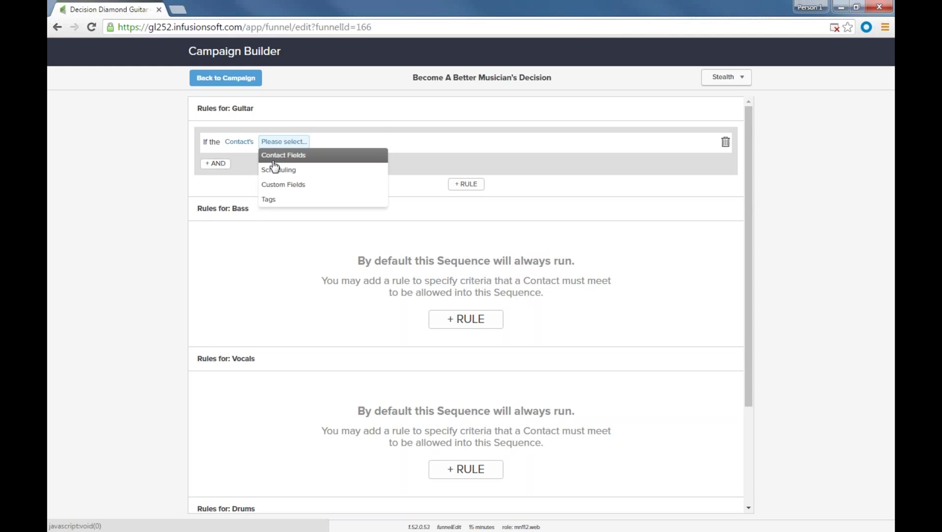
{"action": "left_click", "coordinate": [306, 142]}
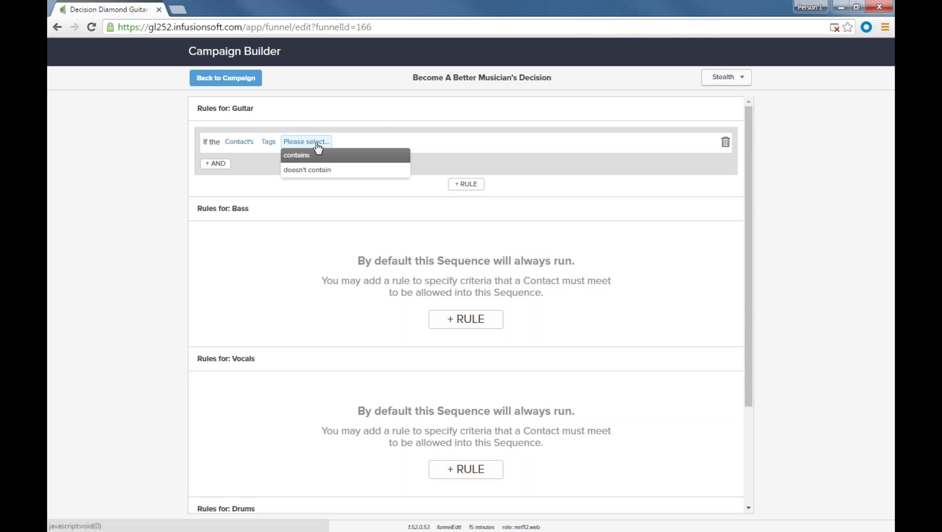
{"action": "left_click", "coordinate": [307, 152]}
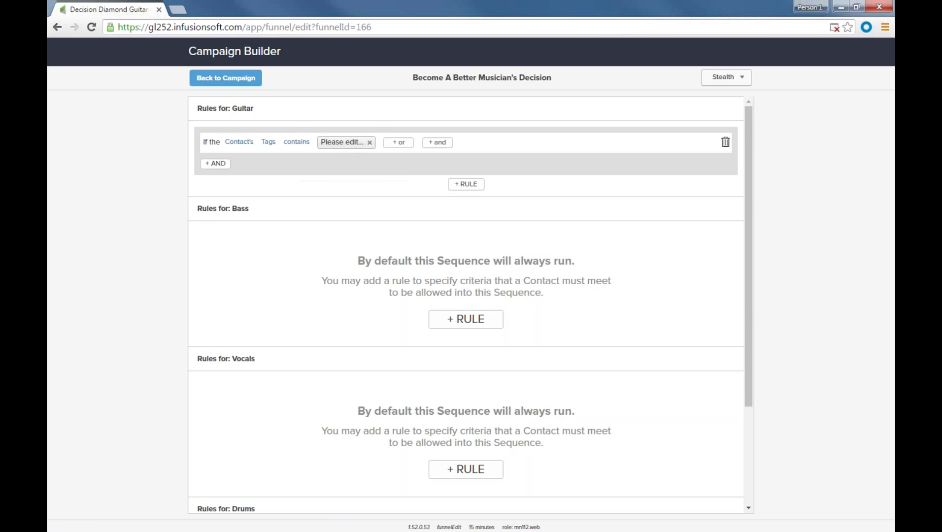
{"action": "left_click", "coordinate": [331, 146]}
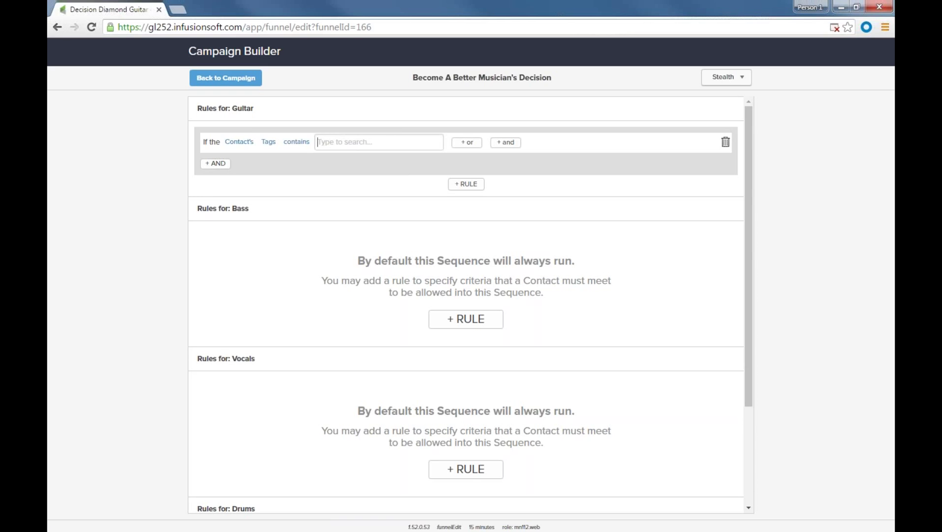
{"action": "type", "text": "guitar"}
{"action": "left_click", "coordinate": [330, 157]}
{"action": "type", "text": "r"}
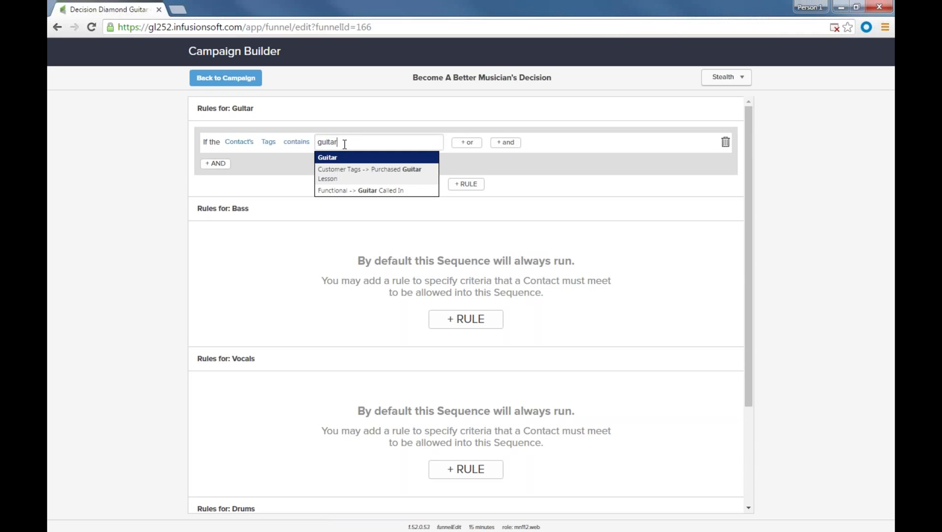
{"action": "left_click", "coordinate": [333, 157]}
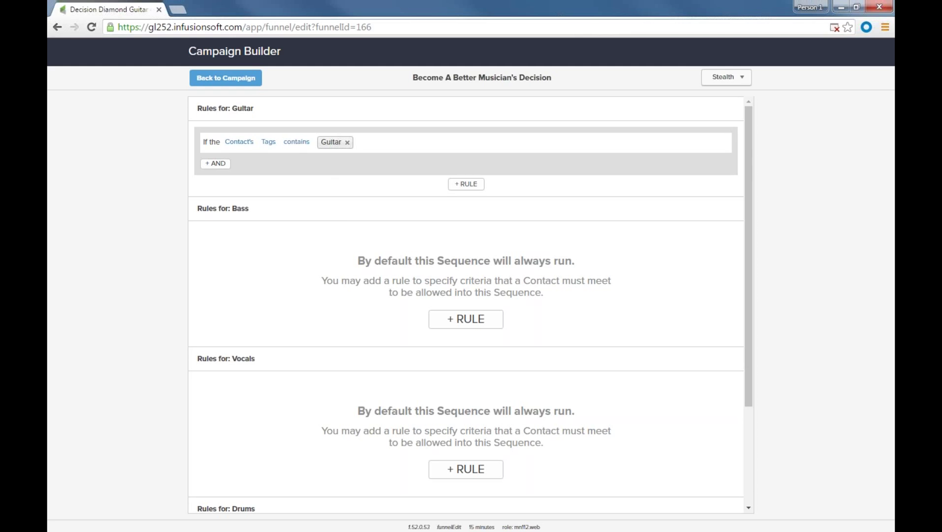
Add a rule for the Bass sequence requiring that the Contact's Tags contains Bass
{"action": "left_click", "coordinate": [467, 321]}
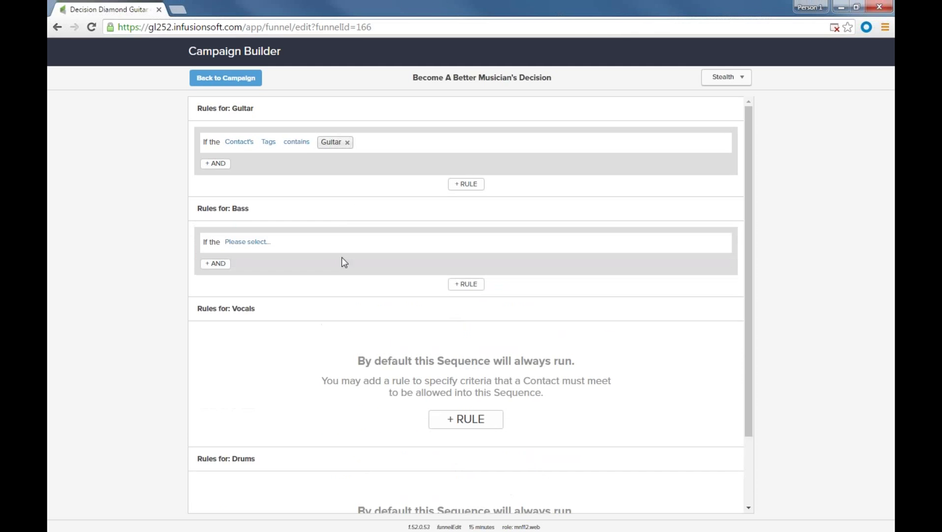
{"action": "left_click", "coordinate": [238, 246]}
{"action": "left_click", "coordinate": [249, 254]}
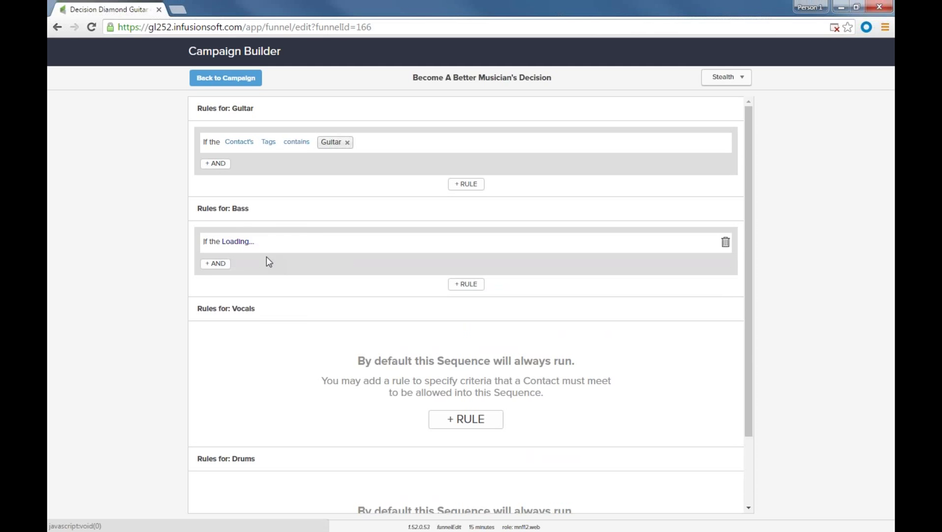
{"action": "left_click", "coordinate": [288, 240]}
{"action": "left_click", "coordinate": [280, 301]}
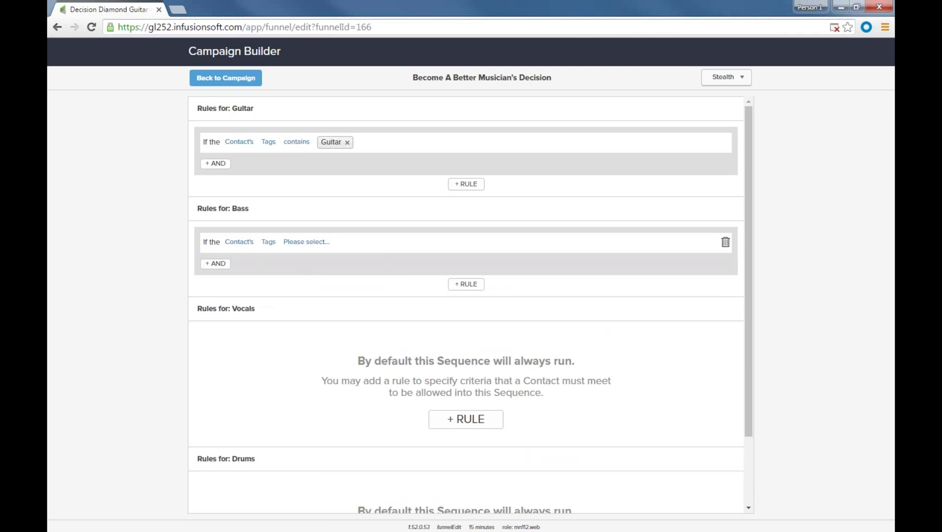
{"action": "left_click", "coordinate": [305, 242]}
{"action": "left_click", "coordinate": [307, 256]}
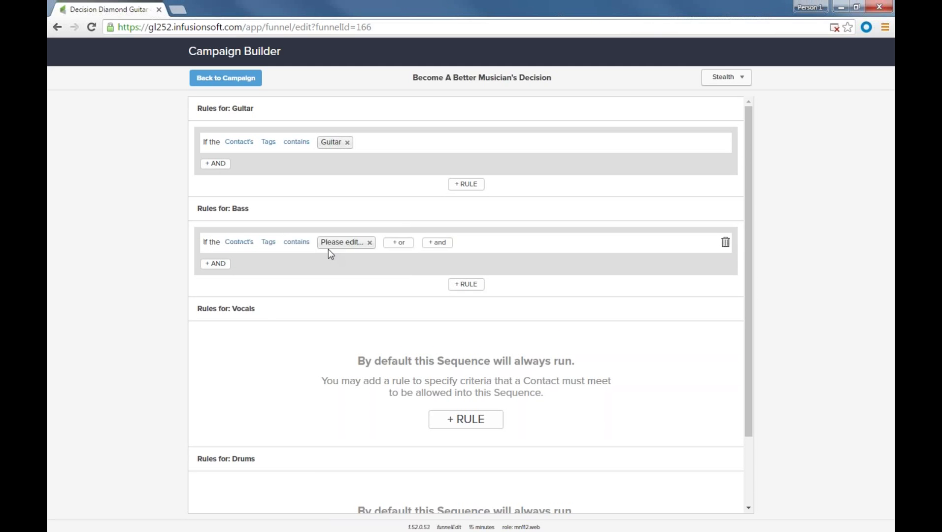
{"action": "left_click", "coordinate": [333, 245]}
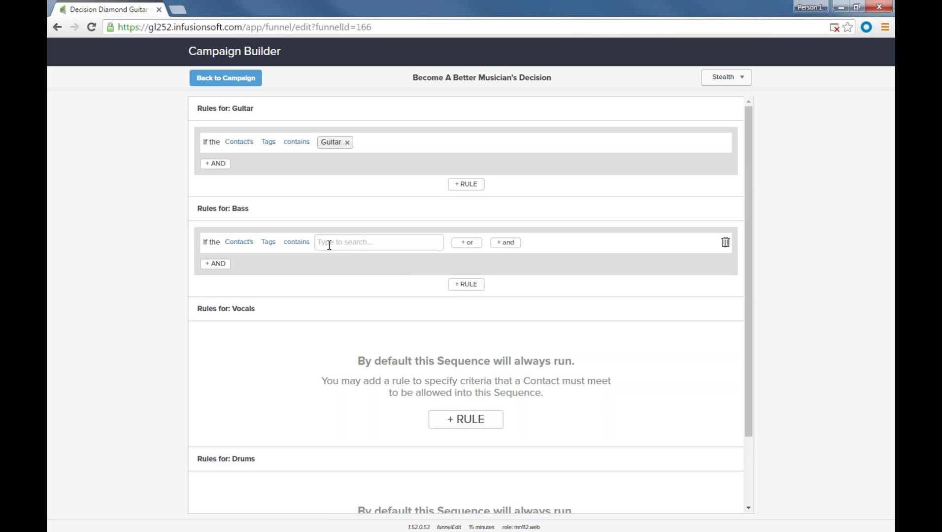
{"action": "type", "text": "Bass"}
{"action": "key", "text": "Return"}
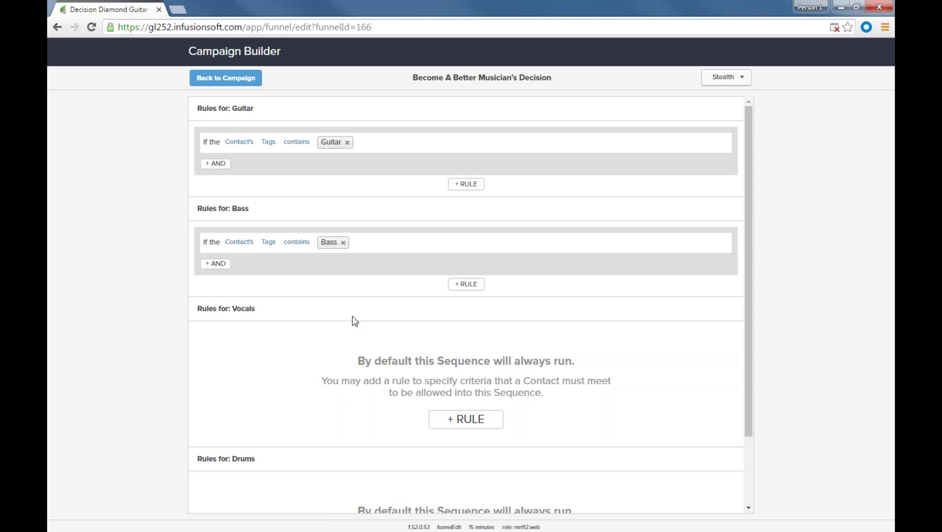
Add a rule for the Vocals sequence requiring that the Contact's Tags contains Vocals
{"action": "left_click", "coordinate": [466, 420]}
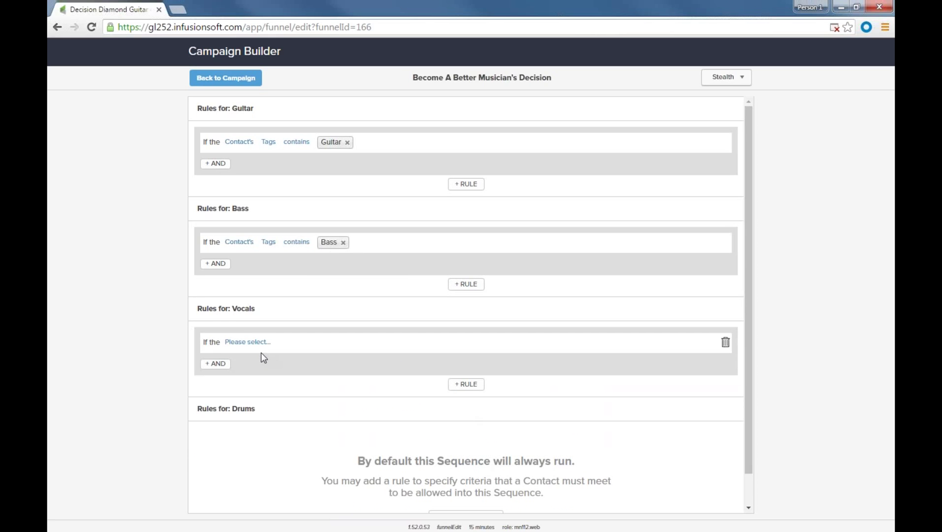
{"action": "left_click", "coordinate": [251, 343]}
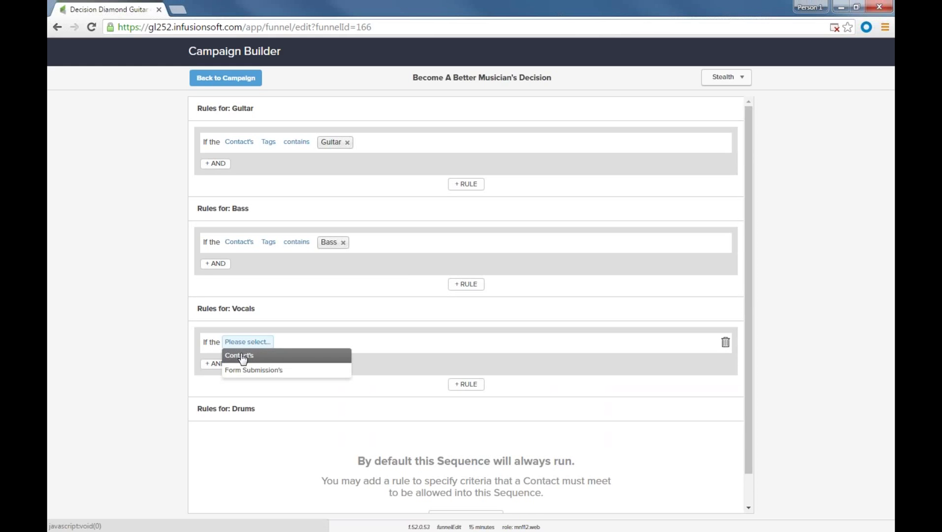
{"action": "left_click", "coordinate": [242, 357]}
{"action": "left_click", "coordinate": [272, 343]}
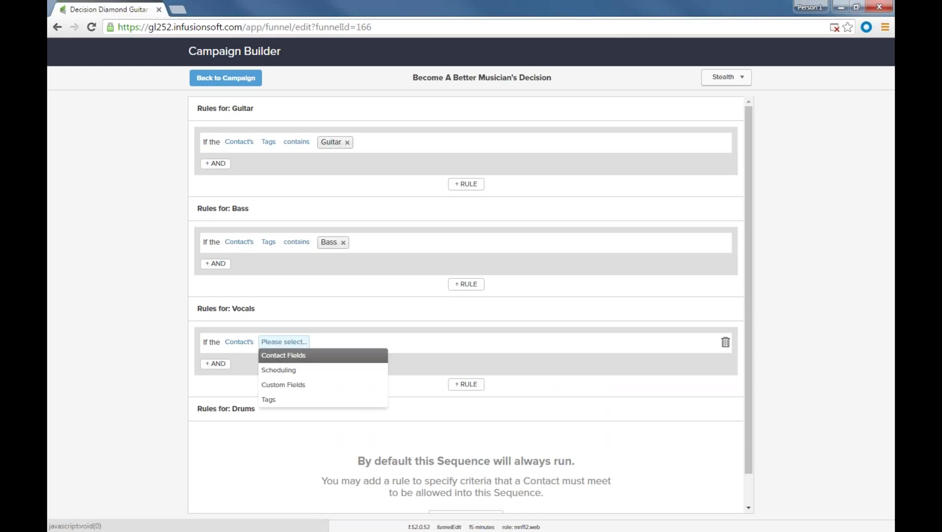
{"action": "left_click", "coordinate": [270, 400]}
{"action": "left_click", "coordinate": [305, 342]}
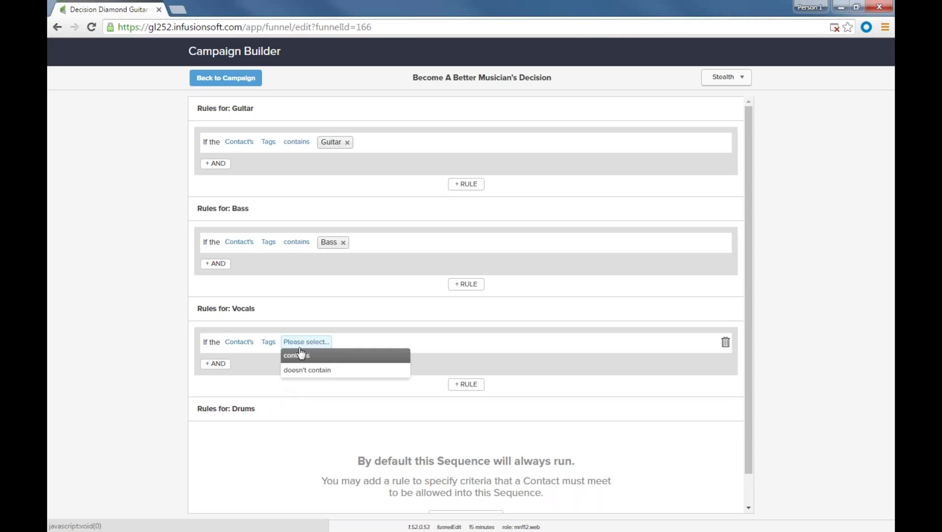
{"action": "left_click", "coordinate": [301, 357]}
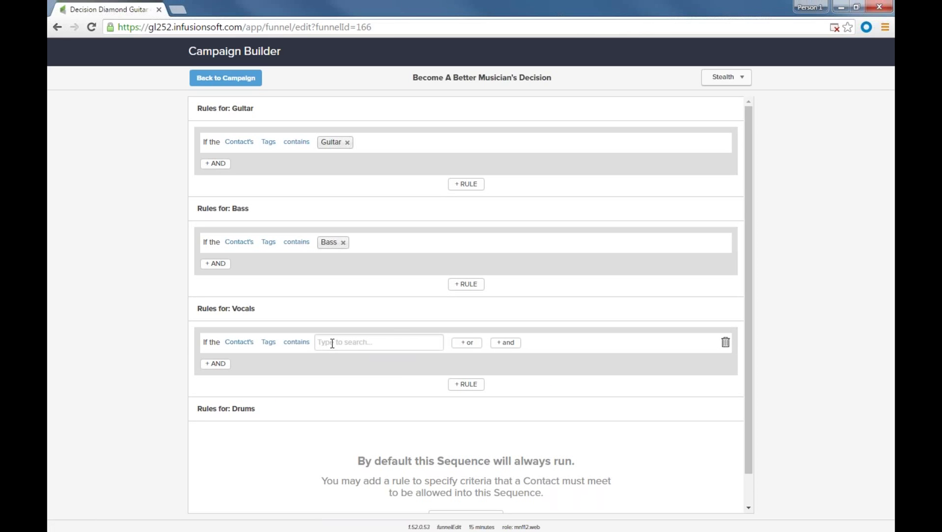
{"action": "left_click", "coordinate": [333, 343]}
{"action": "type", "text": "Vocals"}
{"action": "key", "text": "Return"}
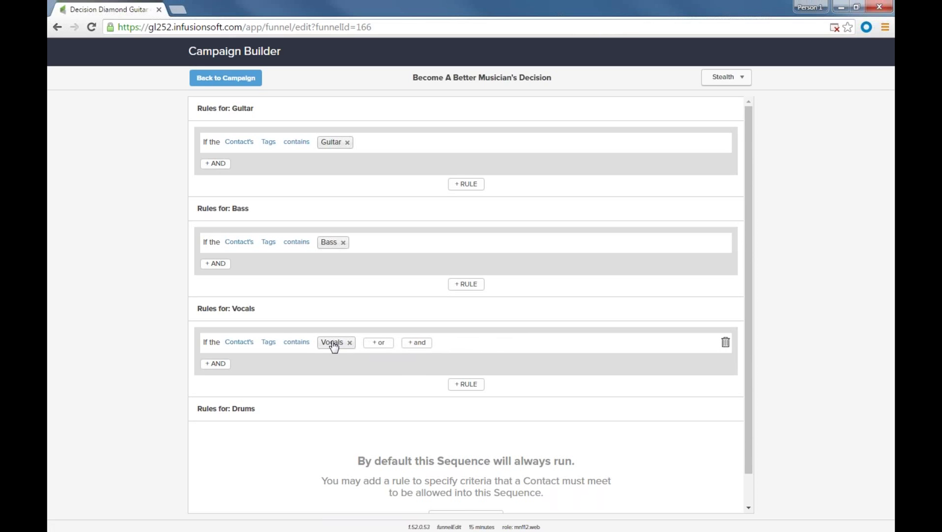
Add a rule for the Drums sequence requiring that the Contact's Tags contains Drums
{"action": "scroll", "coordinate": [459, 389], "scroll_direction": "down", "scroll_amount": 1}
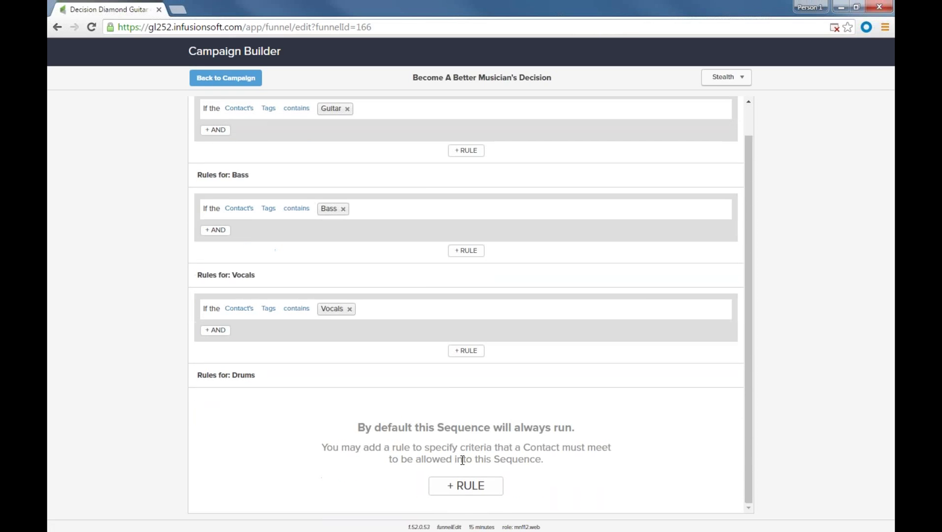
{"action": "left_click", "coordinate": [465, 489]}
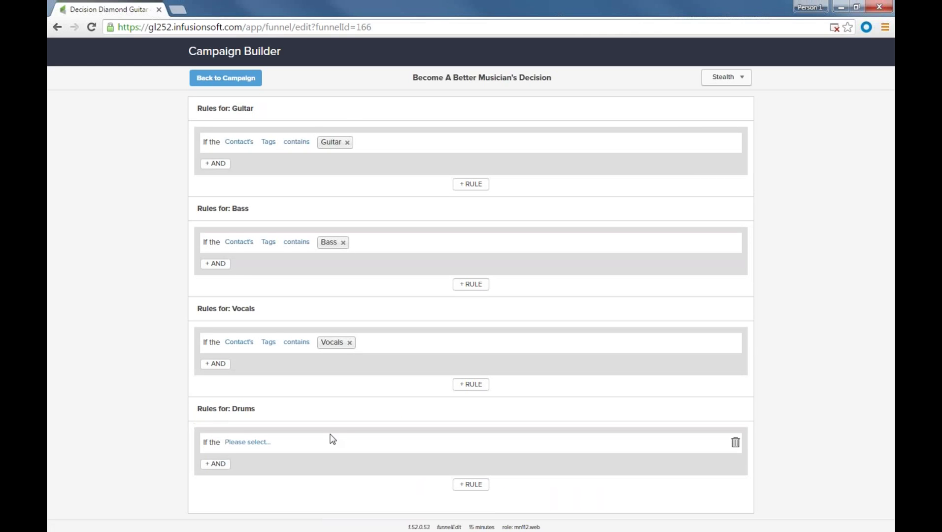
{"action": "left_click", "coordinate": [234, 443]}
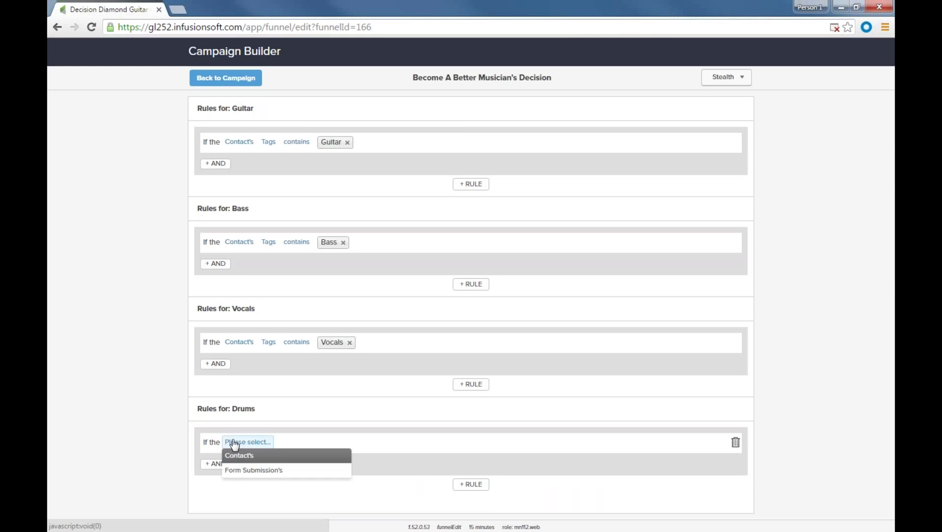
{"action": "left_click", "coordinate": [244, 458]}
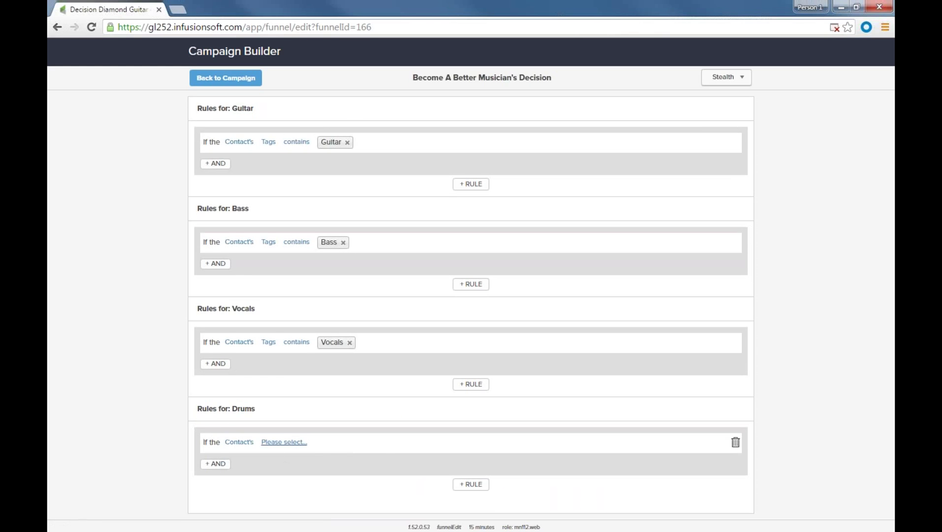
{"action": "left_click", "coordinate": [276, 443]}
{"action": "left_click", "coordinate": [271, 501]}
{"action": "left_click", "coordinate": [315, 442]}
{"action": "left_click", "coordinate": [312, 452]}
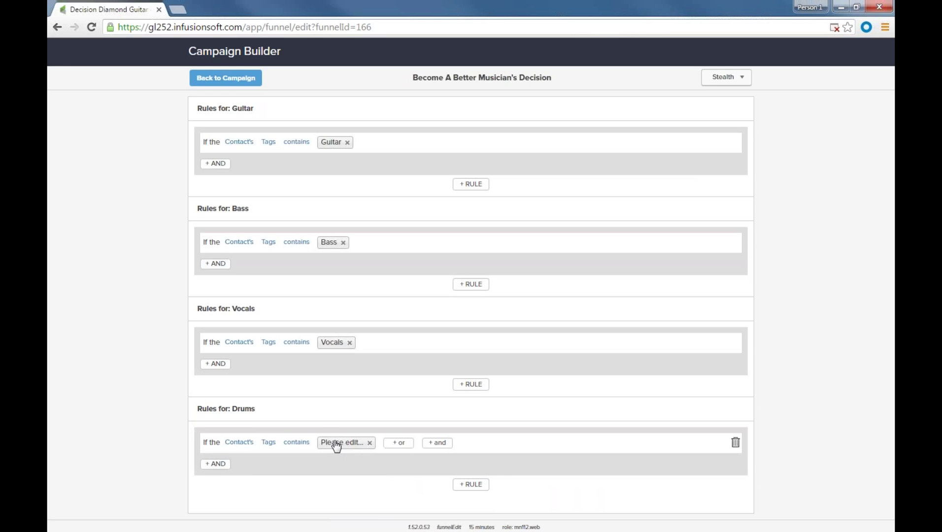
{"action": "left_click", "coordinate": [335, 443]}
{"action": "type", "text": "drums"}
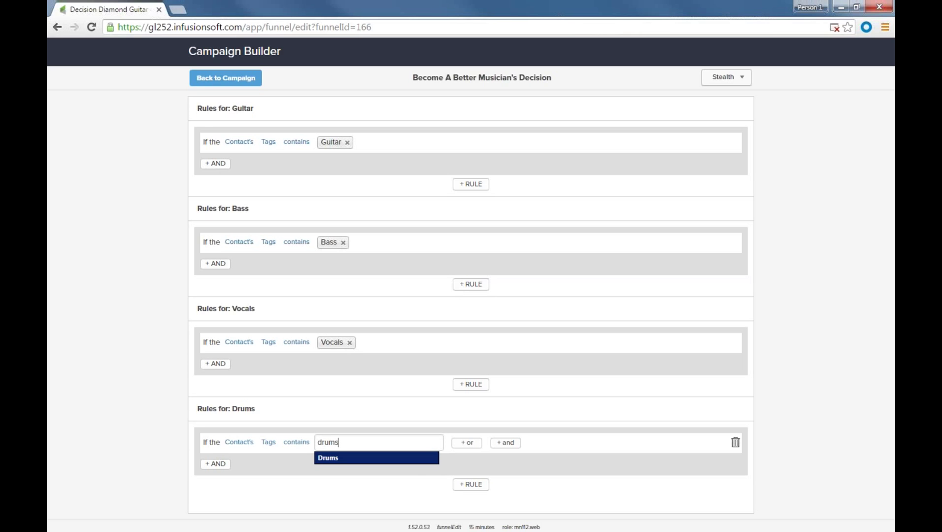
{"action": "left_click", "coordinate": [331, 458]}
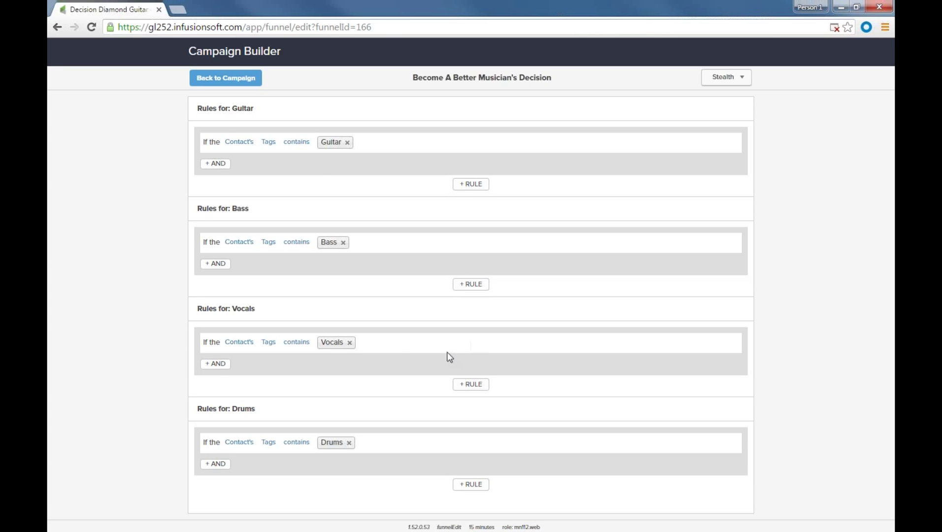
Return to the campaign, open the Guitar sequence connected to the new decision diamond, and mark it Ready
{"action": "mouse_move", "coordinate": [401, 353]}
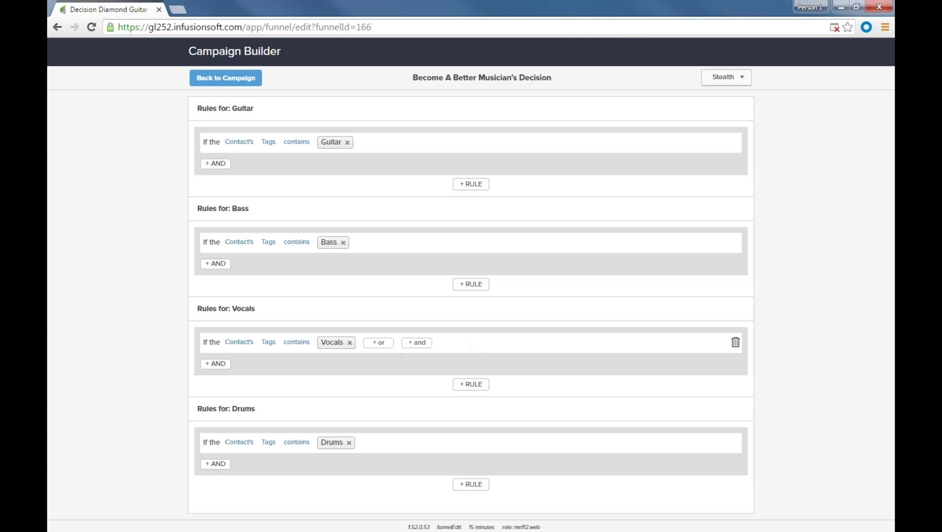
{"action": "left_click", "coordinate": [220, 80]}
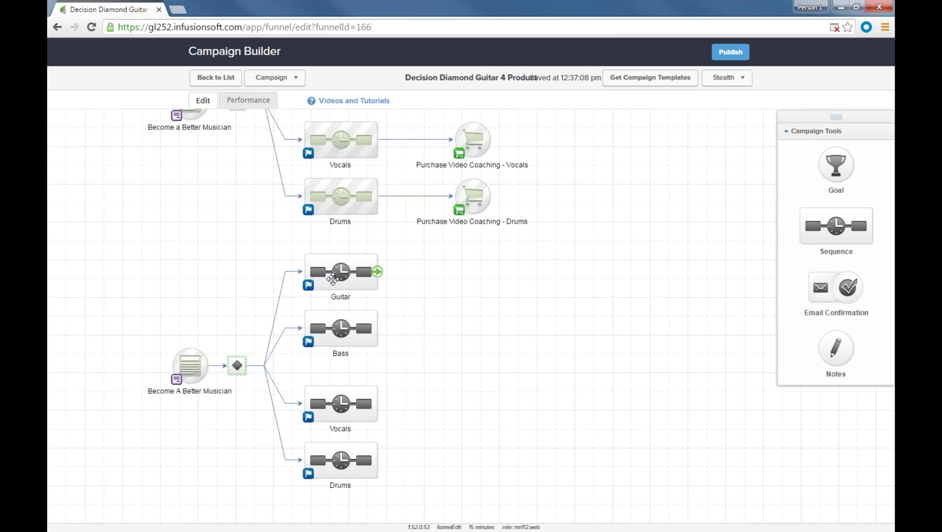
{"action": "left_click", "coordinate": [332, 279]}
{"action": "double_click", "coordinate": [333, 278]}
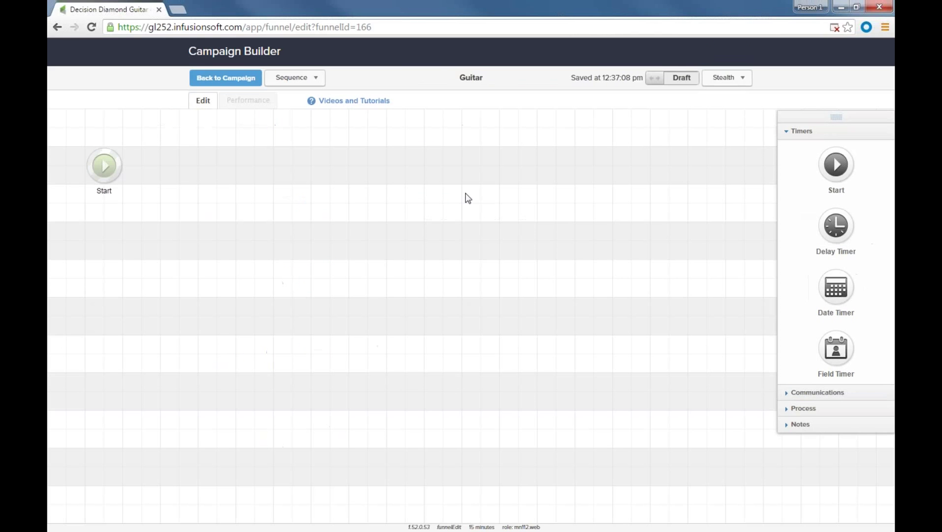
{"action": "left_click", "coordinate": [677, 79]}
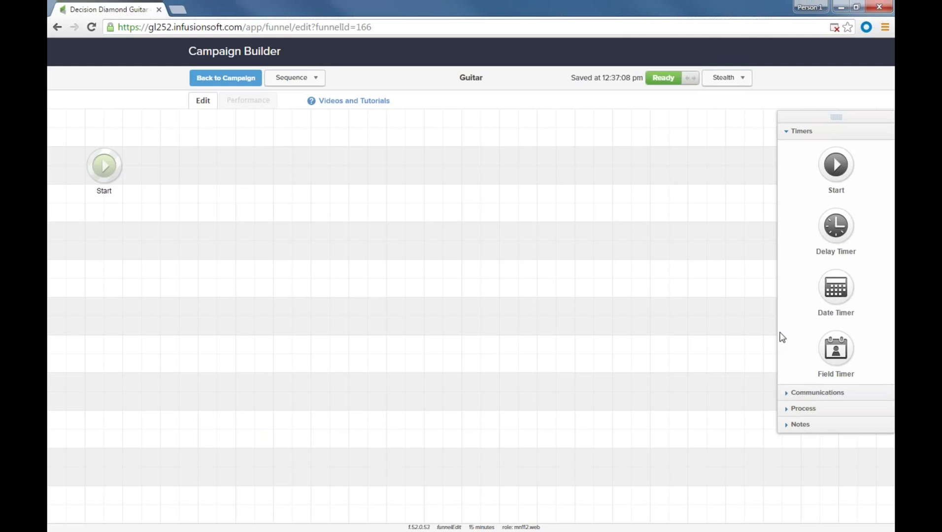
Add an email after Start in the Guitar sequence and name it Guitar Awesomeness 1
{"action": "left_click", "coordinate": [826, 393]}
{"action": "left_click_drag", "start_coordinate": [832, 191], "coordinate": [188, 168]}
{"action": "left_click", "coordinate": [187, 189]}
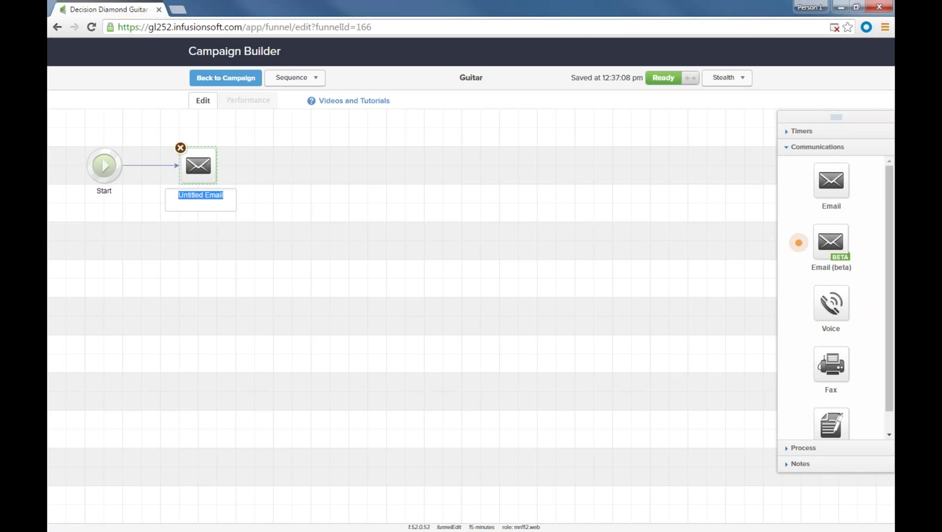
{"action": "type", "text": "Gu"}
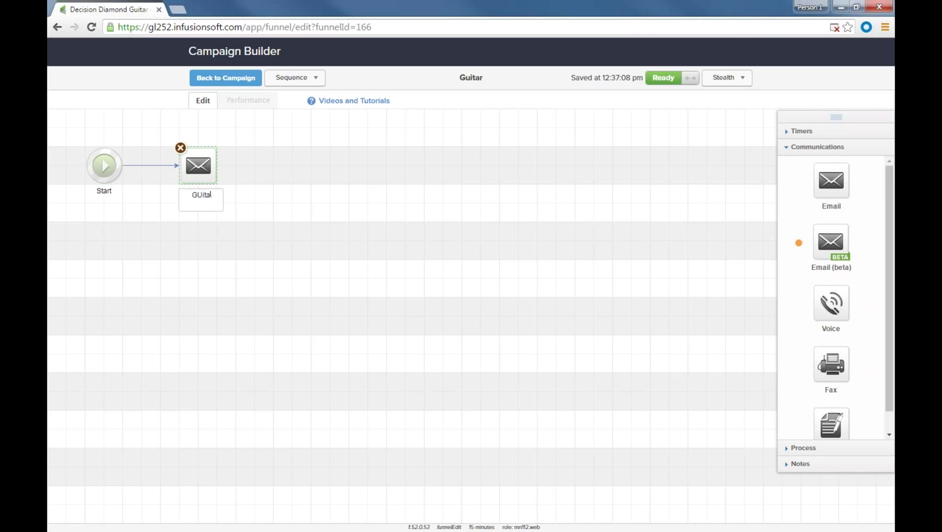
{"action": "type", "text": "itar AWEs"}
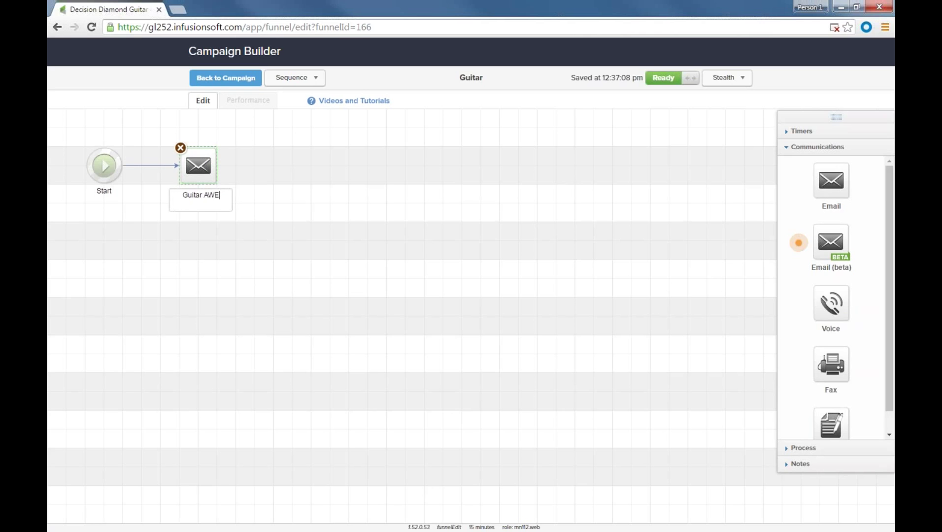
{"action": "key", "text": "BackSpace"}
{"action": "key", "text": "BackSpace"}
{"action": "key", "text": "BackSpace"}
{"action": "type", "text": "wesomeness 1"}
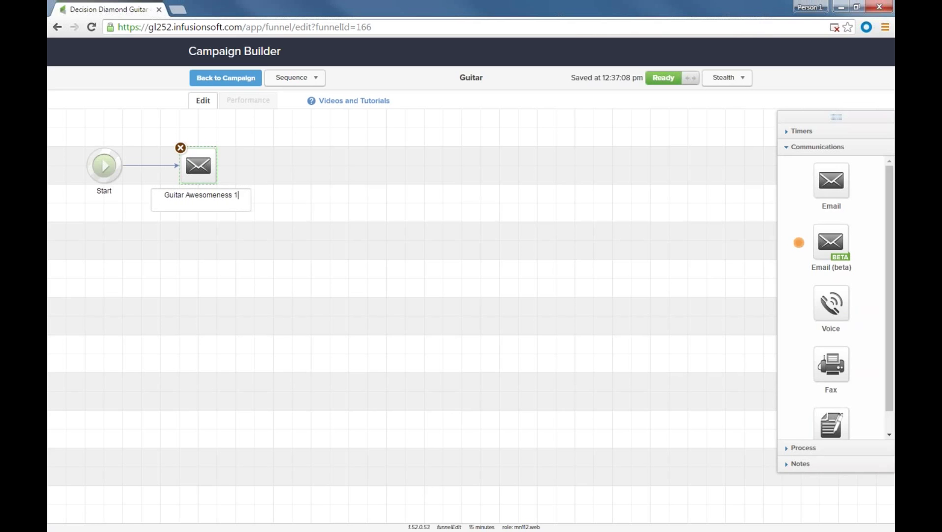
{"action": "left_click", "coordinate": [323, 269]}
Add a delay timer after Guitar Awesomeness 1 and set its run time to 10:45 AM
{"action": "left_click", "coordinate": [800, 130]}
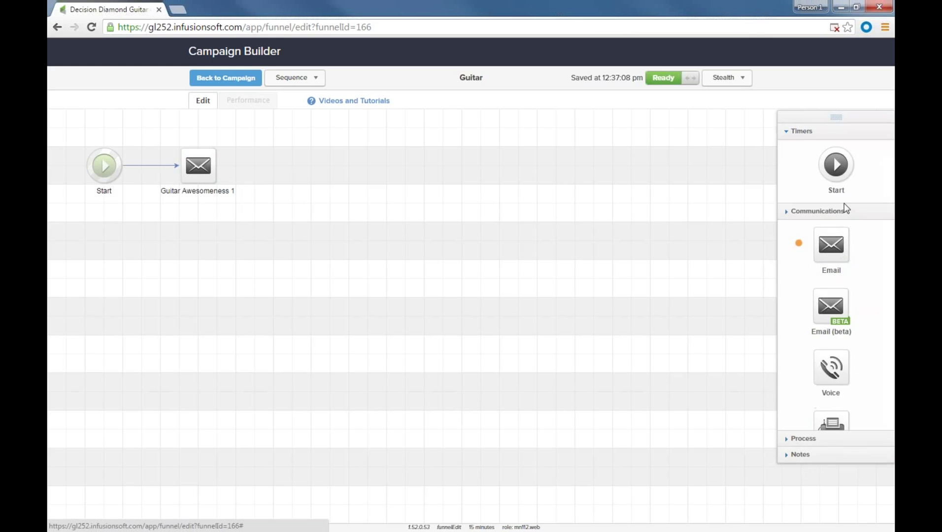
{"action": "left_click_drag", "start_coordinate": [836, 225], "coordinate": [291, 165]}
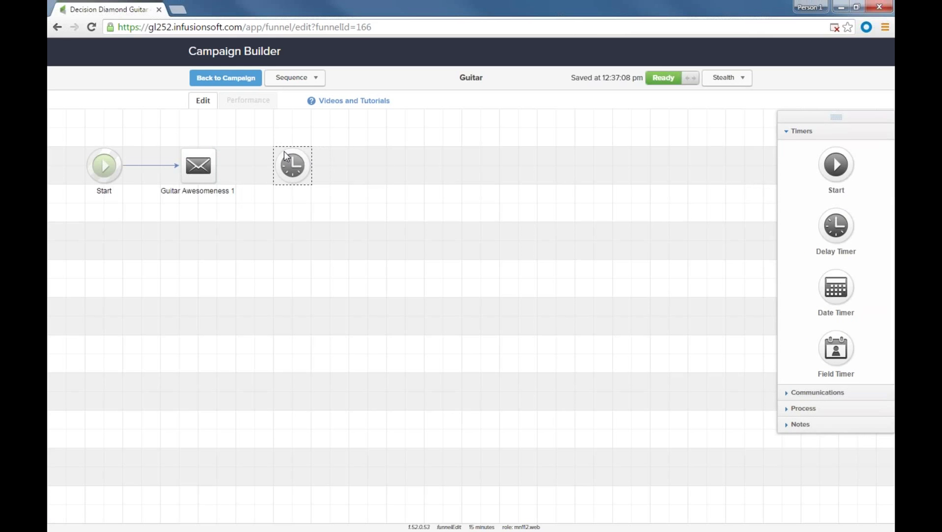
{"action": "double_click", "coordinate": [290, 166]}
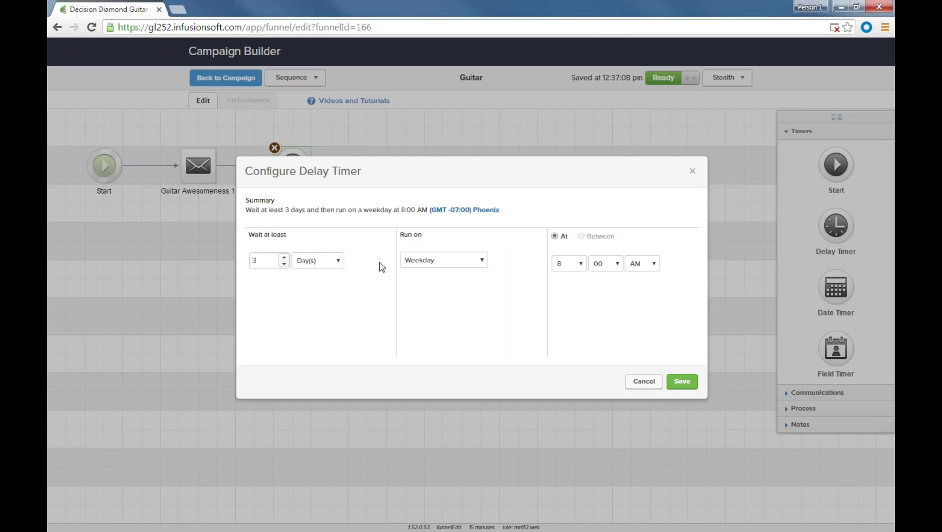
{"action": "left_click", "coordinate": [574, 264]}
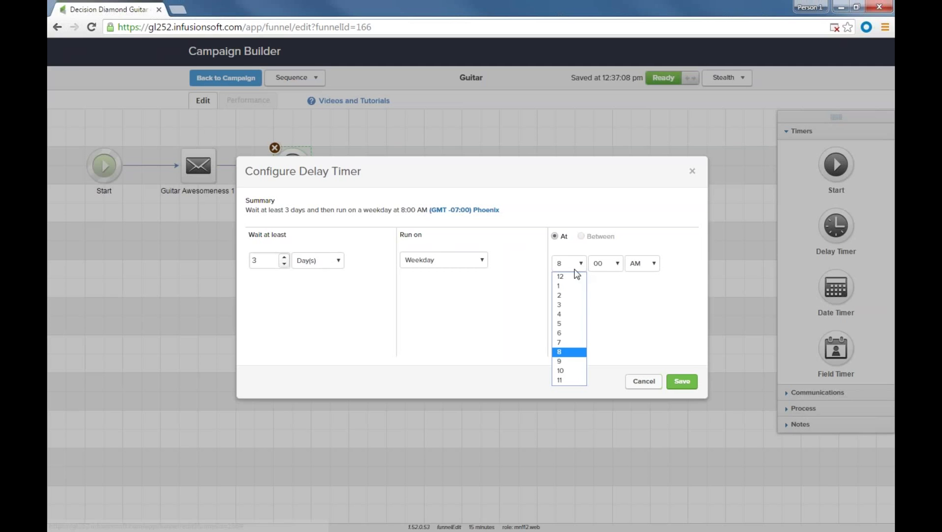
{"action": "left_click", "coordinate": [570, 372]}
{"action": "left_click", "coordinate": [616, 269]}
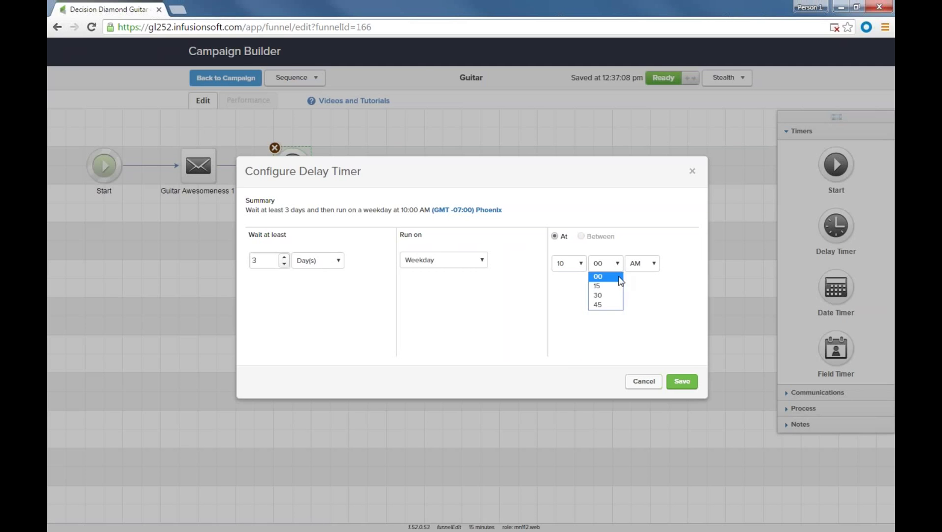
{"action": "left_click", "coordinate": [613, 306]}
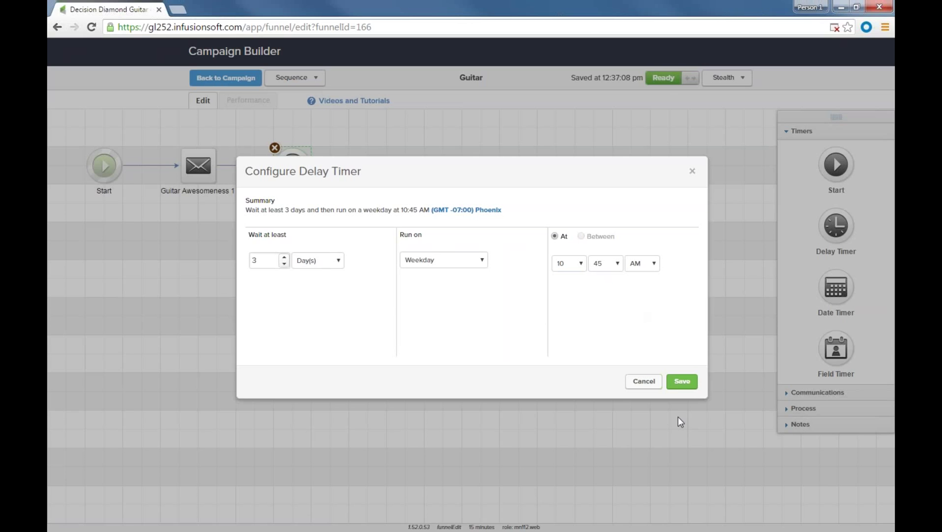
{"action": "left_click", "coordinate": [685, 383]}
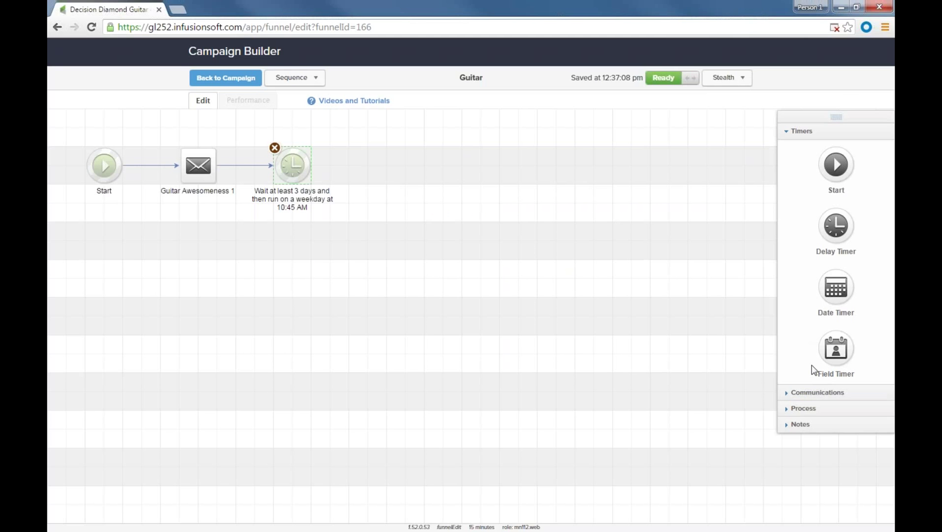
Add a second email after the delay timer and name it Guitar Awesomeness 2
{"action": "left_click", "coordinate": [806, 393]}
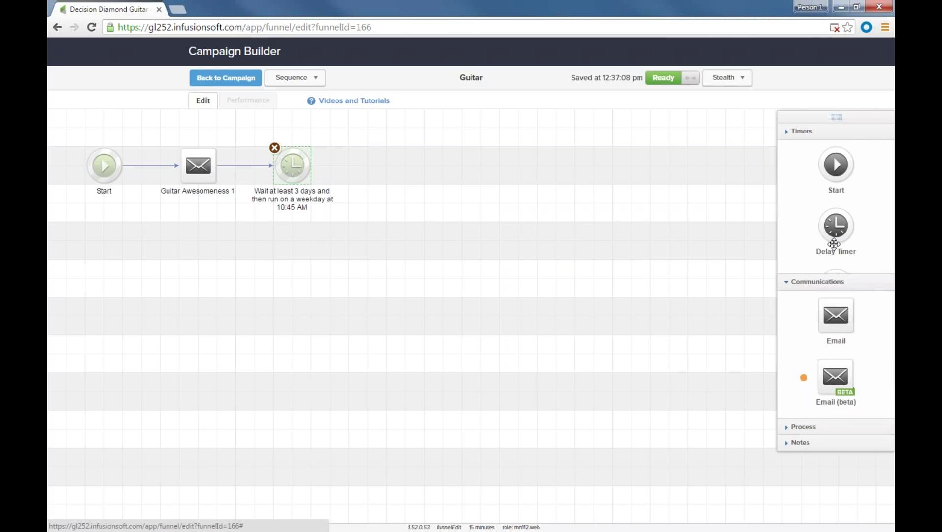
{"action": "left_click_drag", "start_coordinate": [832, 183], "coordinate": [376, 176]}
{"action": "double_click", "coordinate": [389, 191]}
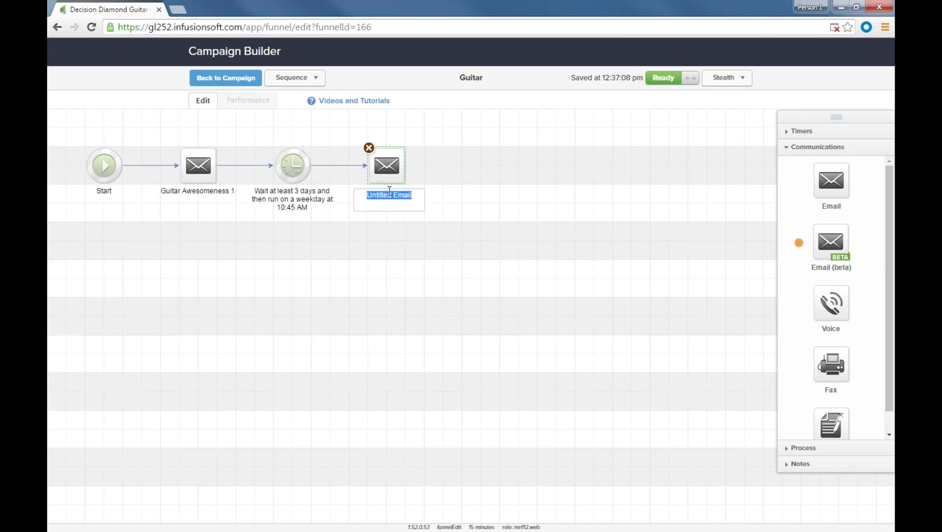
{"action": "type", "text": "Guitar AW"}
{"action": "key", "text": "BackSpace"}
{"action": "type", "text": "wesomeness 2"}
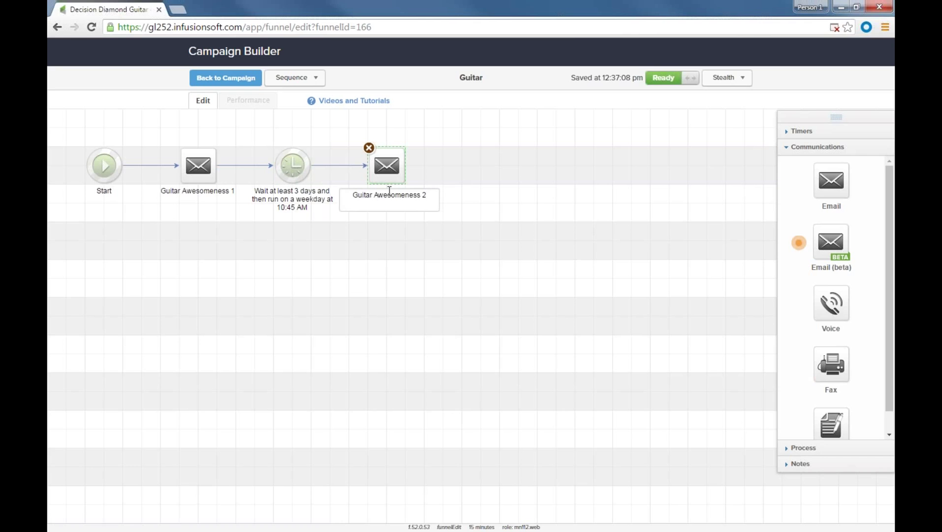
{"action": "left_click", "coordinate": [446, 275]}
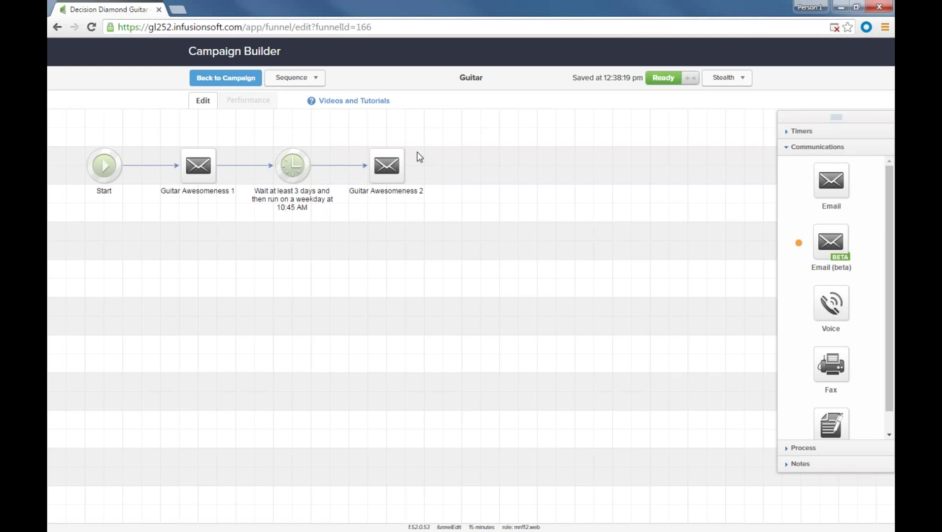
Open the Bass sequence of the lower decision diamond and copy into it the second-listed Guitar sequence from the Decision Diamond Guitar 4 Product campaign
{"action": "left_click", "coordinate": [231, 74]}
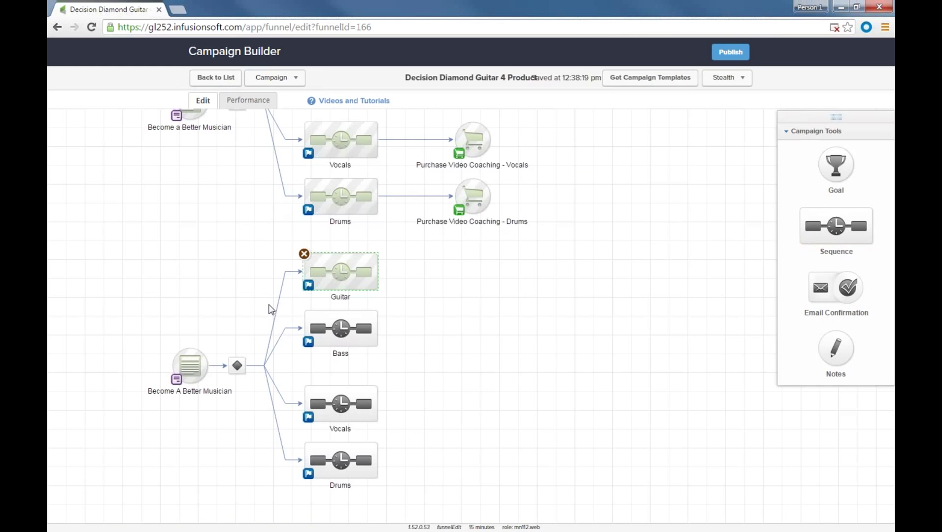
{"action": "left_click", "coordinate": [328, 322]}
{"action": "double_click", "coordinate": [328, 322]}
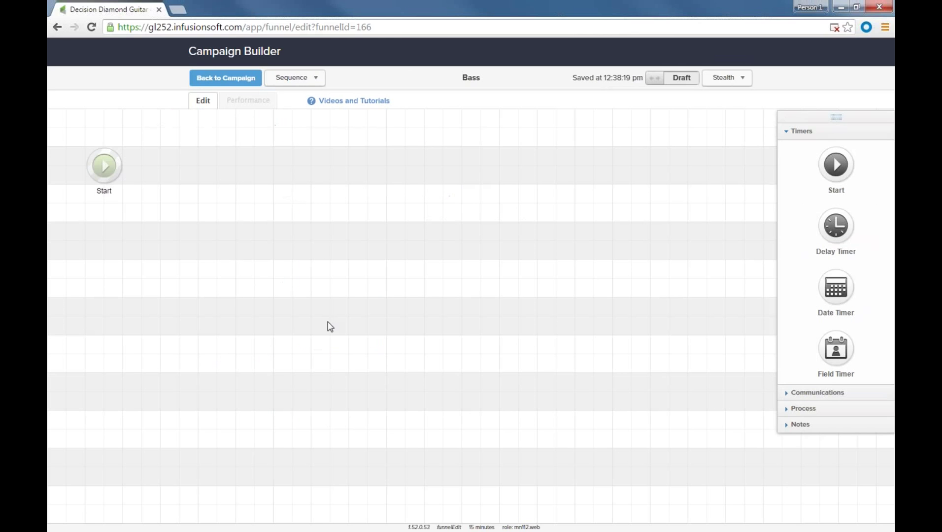
{"action": "left_click", "coordinate": [314, 80]}
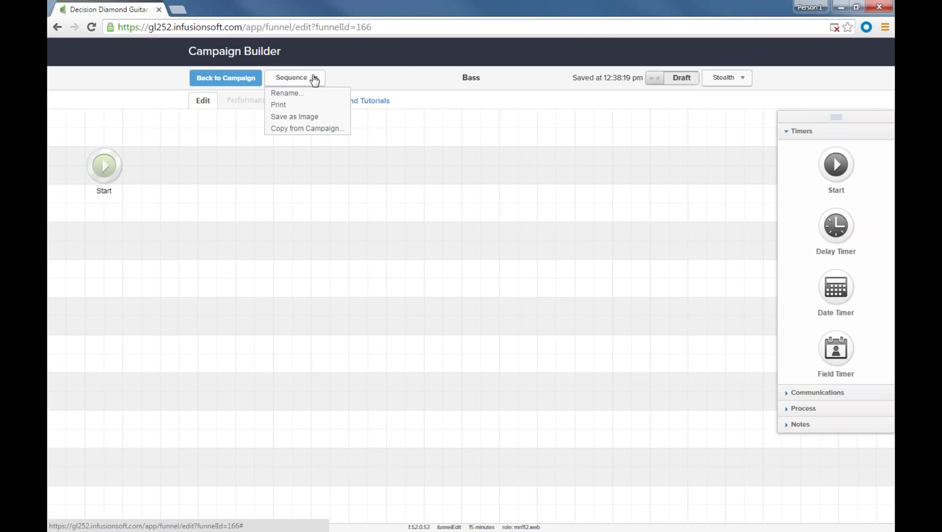
{"action": "left_click", "coordinate": [296, 129]}
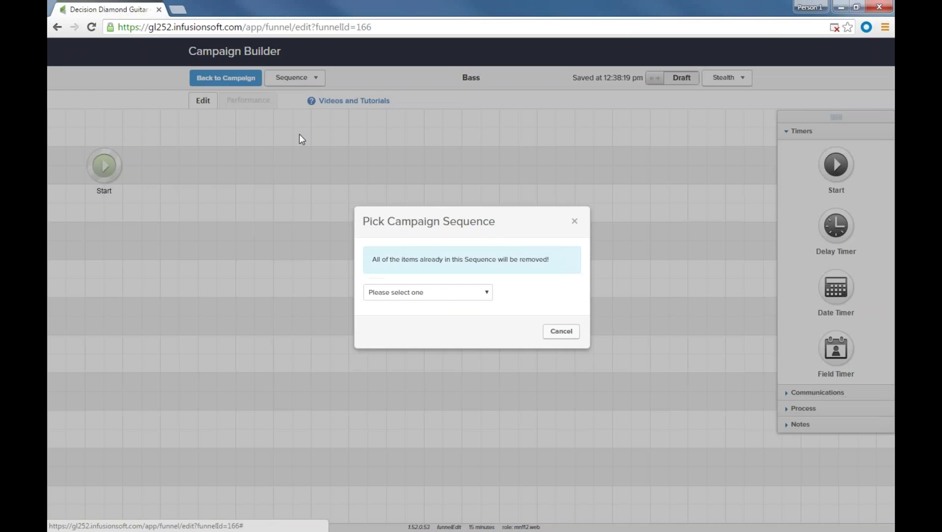
{"action": "left_click", "coordinate": [443, 291]}
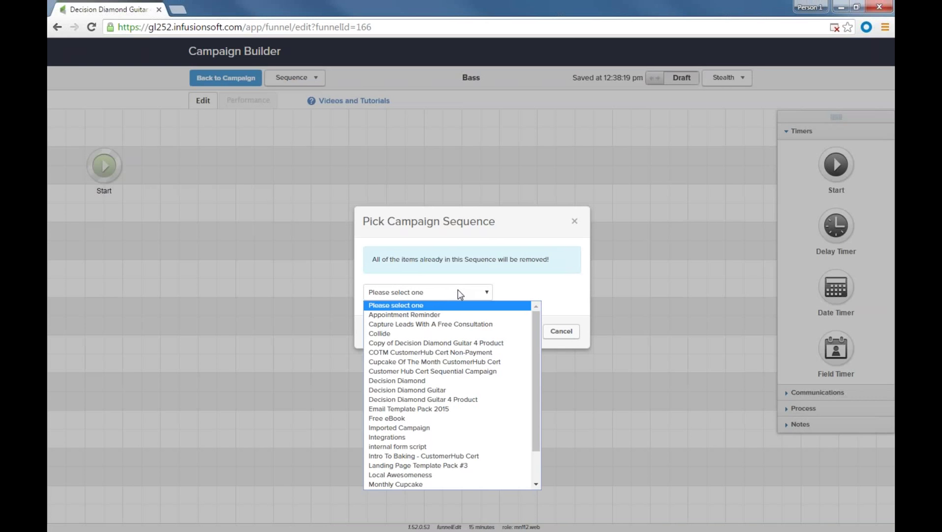
{"action": "left_click", "coordinate": [449, 399]}
{"action": "left_click", "coordinate": [455, 315]}
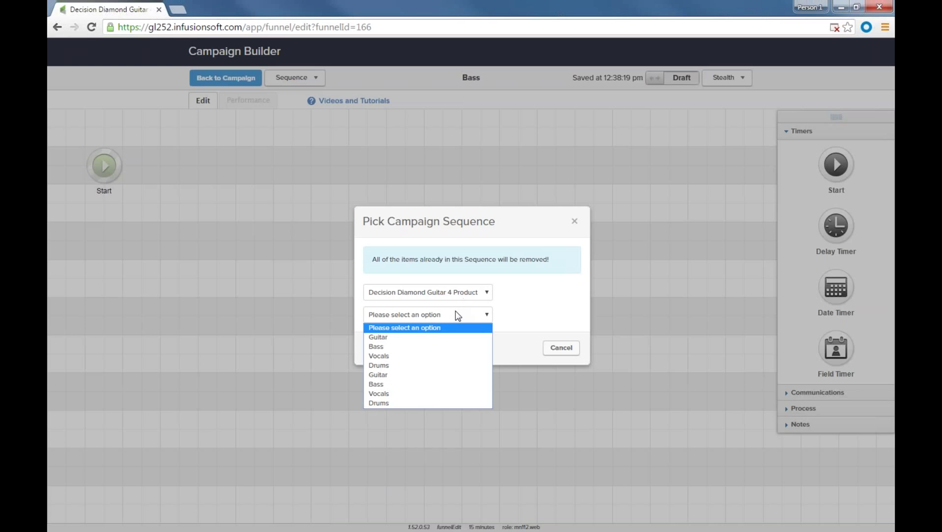
{"action": "left_click", "coordinate": [387, 377]}
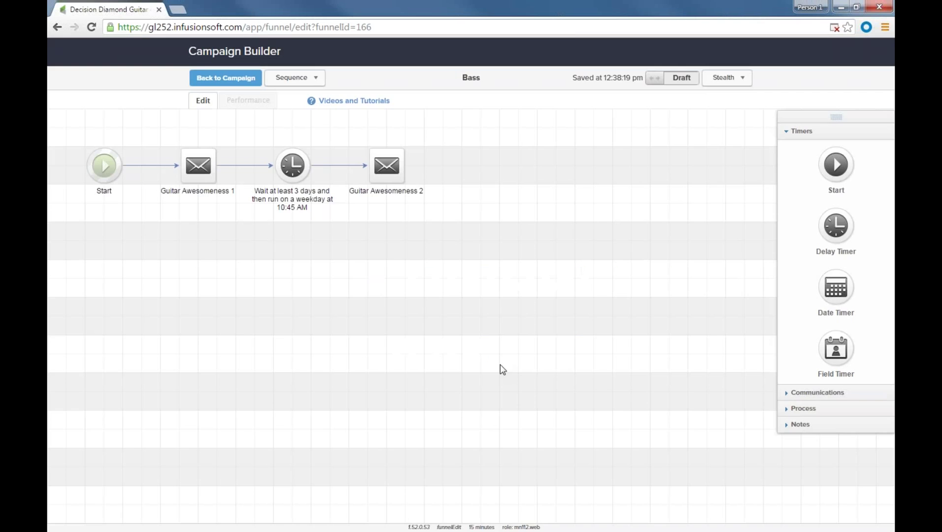
Rename the two copied emails in the Bass sequence as Bass Awesomeness 1 and Bass Awesomeness 2
{"action": "left_click", "coordinate": [181, 194]}
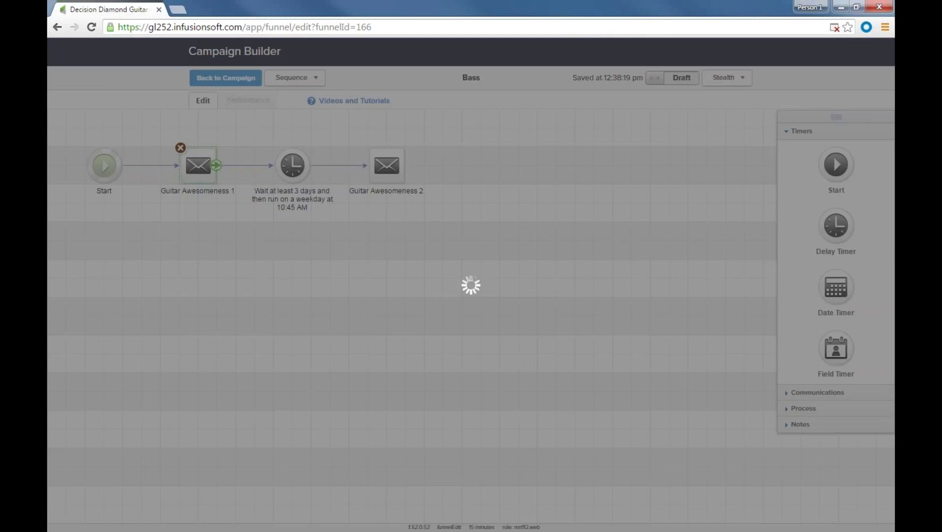
{"action": "left_click", "coordinate": [183, 195]}
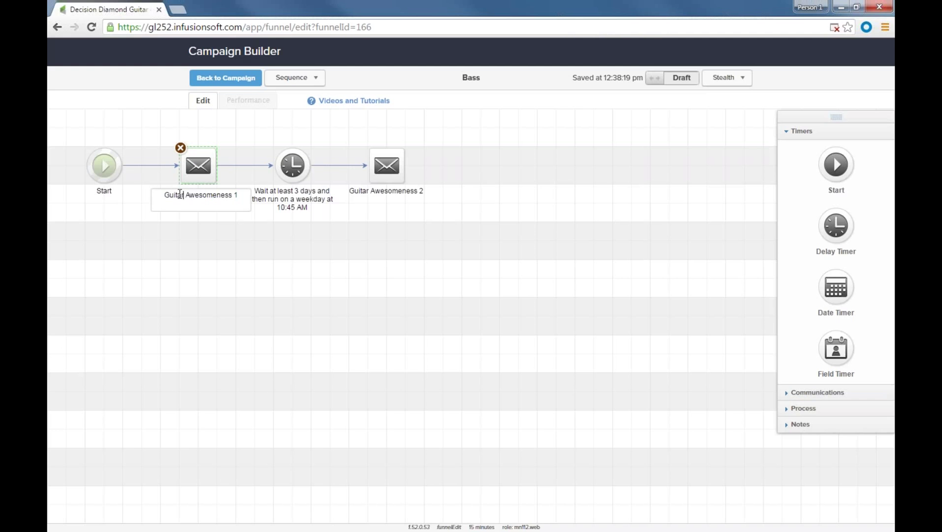
{"action": "left_click_drag", "start_coordinate": [183, 195], "coordinate": [162, 193]}
{"action": "type", "text": "Bass"}
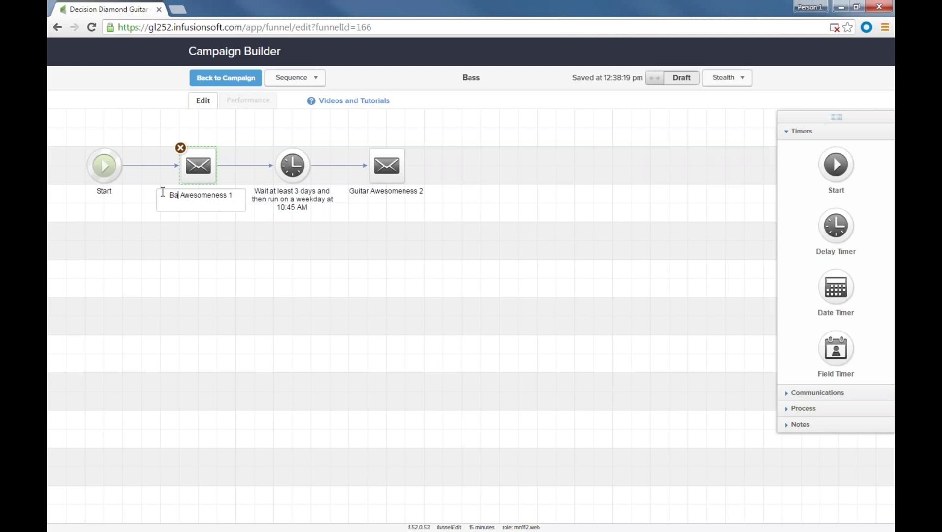
{"action": "left_click", "coordinate": [371, 195]}
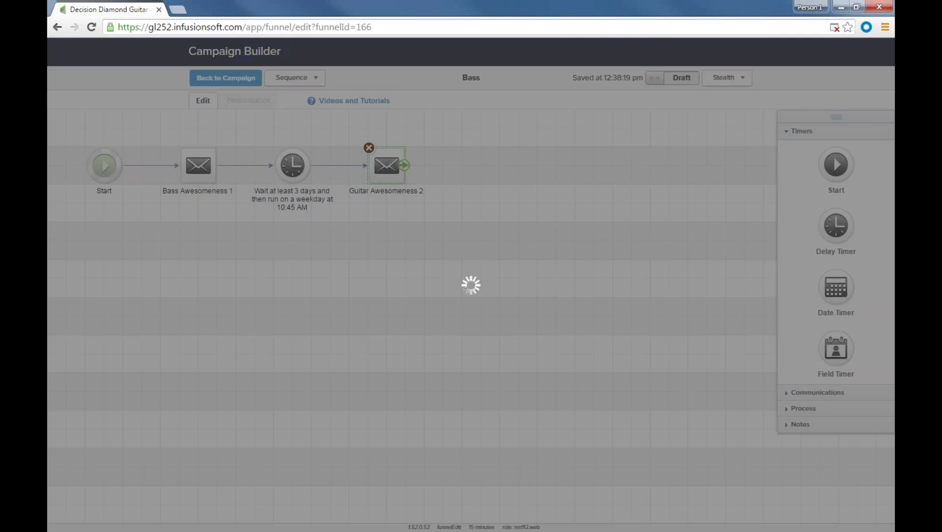
{"action": "left_click", "coordinate": [371, 195]}
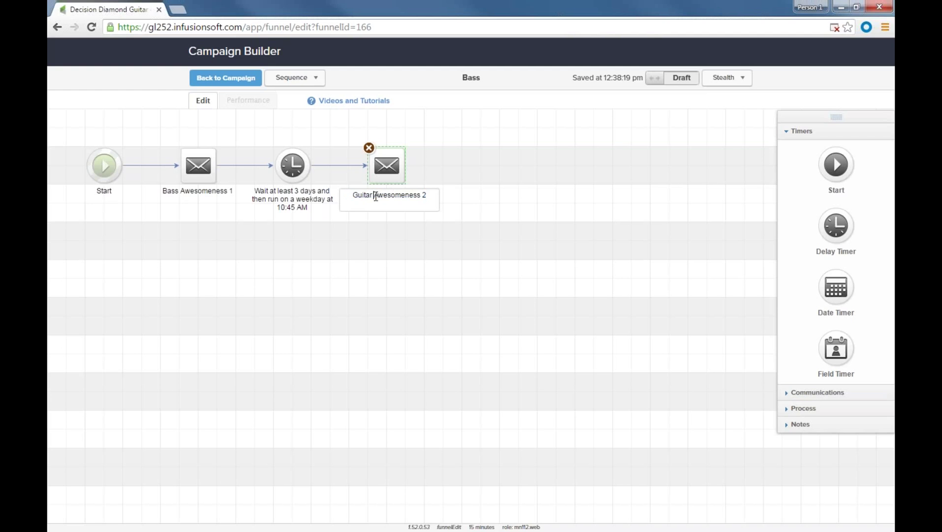
{"action": "left_click_drag", "start_coordinate": [373, 195], "coordinate": [346, 197]}
{"action": "type", "text": "Bass"}
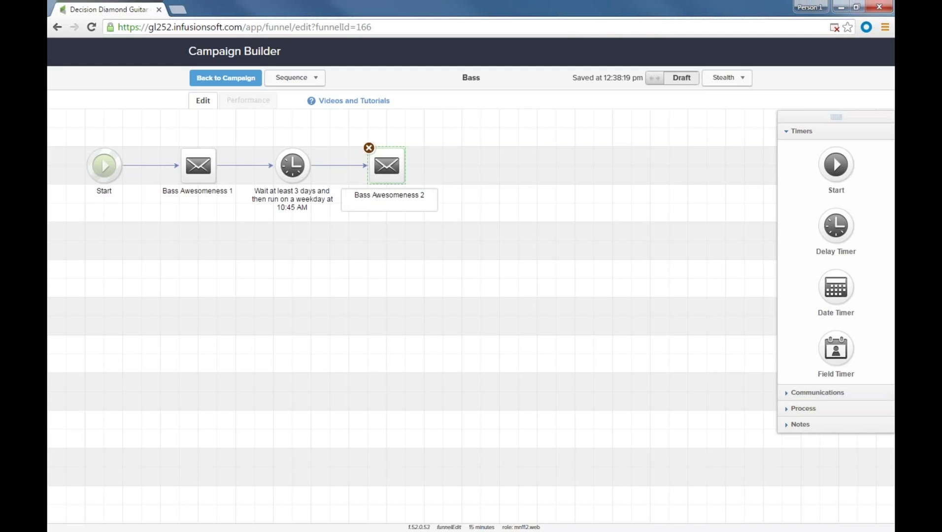
{"action": "left_click", "coordinate": [368, 258]}
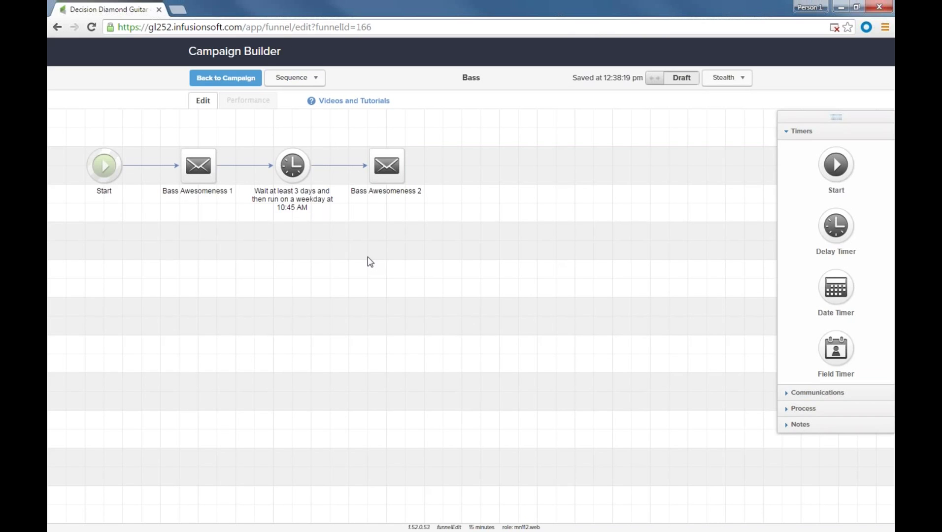
Look through the available process elements and the list of campaigns from which a sequence can be copied
{"action": "left_click", "coordinate": [323, 79]}
{"action": "left_click", "coordinate": [342, 82]}
{"action": "mouse_move", "coordinate": [296, 165]}
{"action": "left_click", "coordinate": [808, 408]}
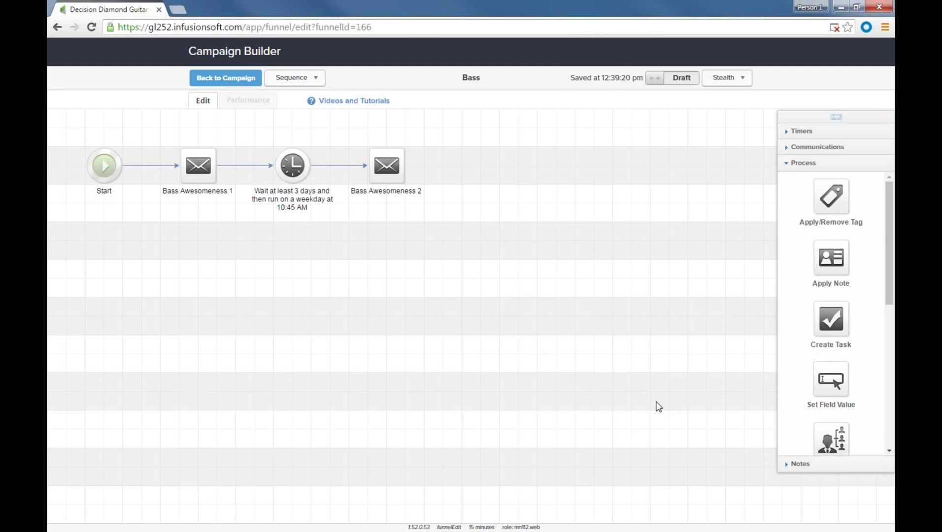
{"action": "scroll", "coordinate": [833, 374], "scroll_direction": "down", "scroll_amount": 1}
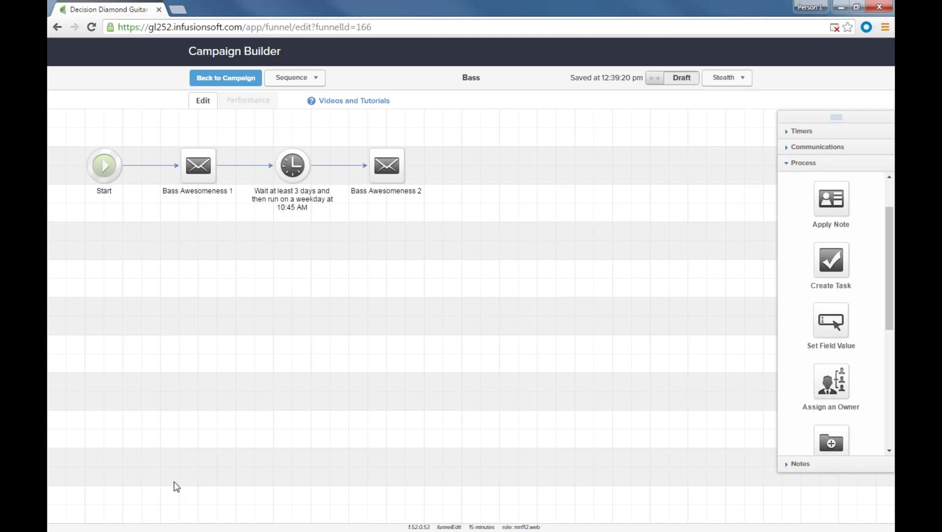
{"action": "mouse_move", "coordinate": [287, 143]}
{"action": "left_click", "coordinate": [305, 80]}
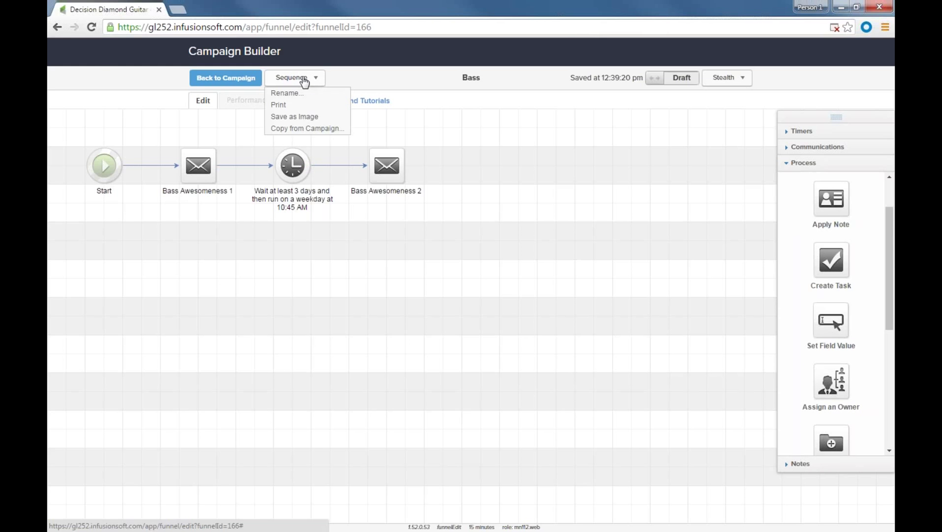
{"action": "left_click", "coordinate": [325, 129]}
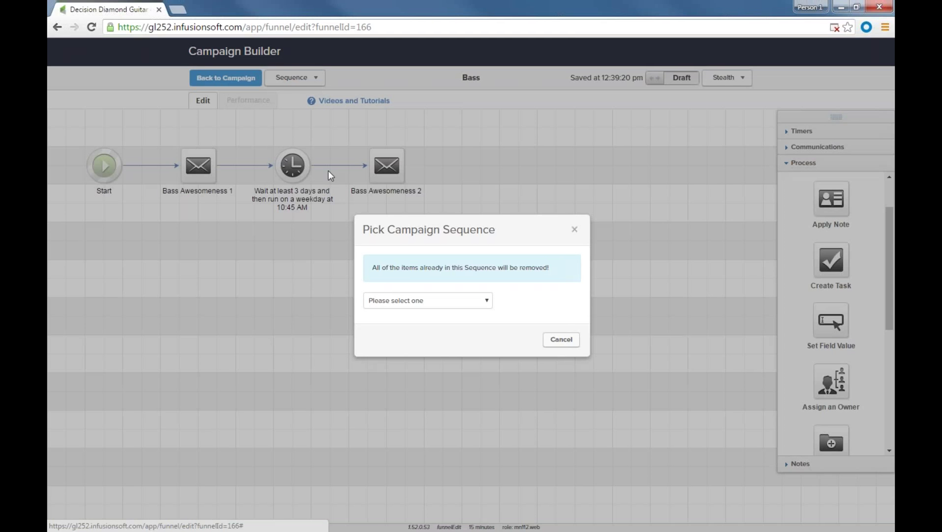
{"action": "left_click", "coordinate": [488, 302]}
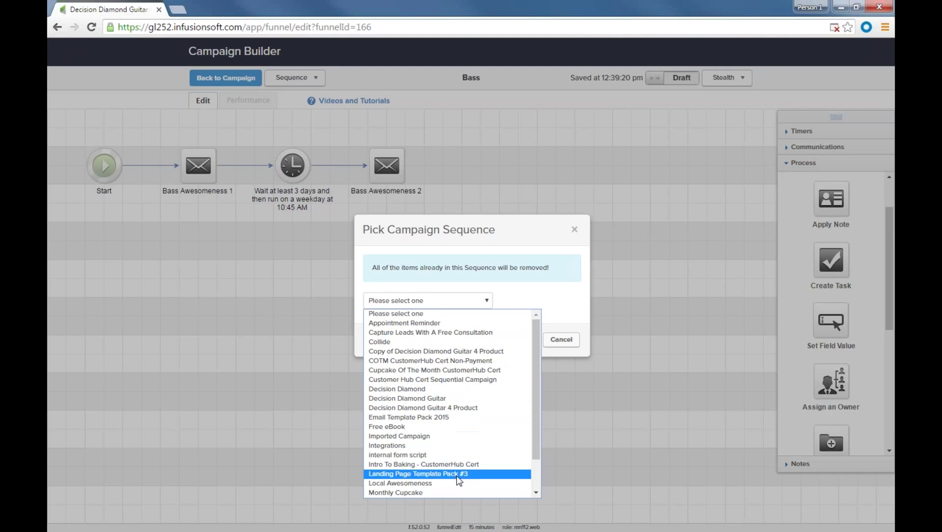
{"action": "scroll", "coordinate": [449, 446], "scroll_direction": "down", "scroll_amount": 2}
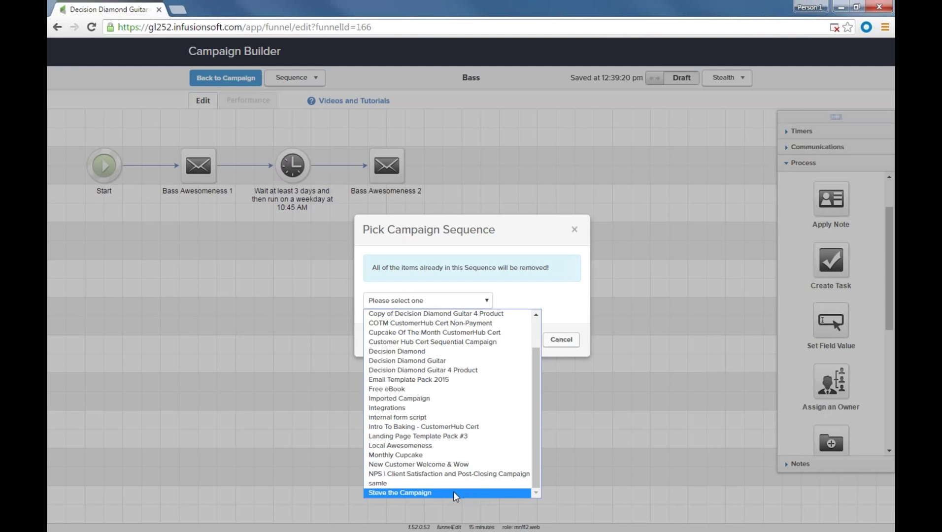
{"action": "scroll", "coordinate": [475, 430], "scroll_direction": "up", "scroll_amount": 2}
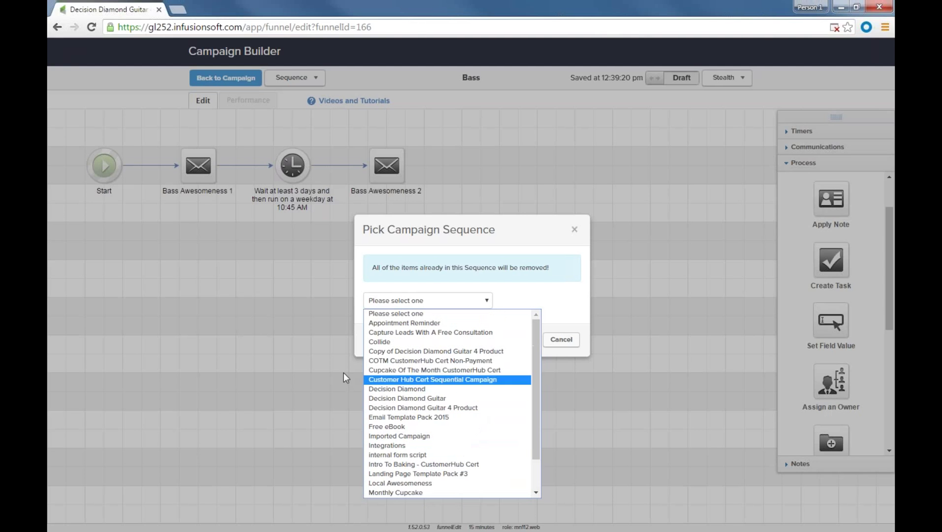
{"action": "left_click", "coordinate": [394, 313]}
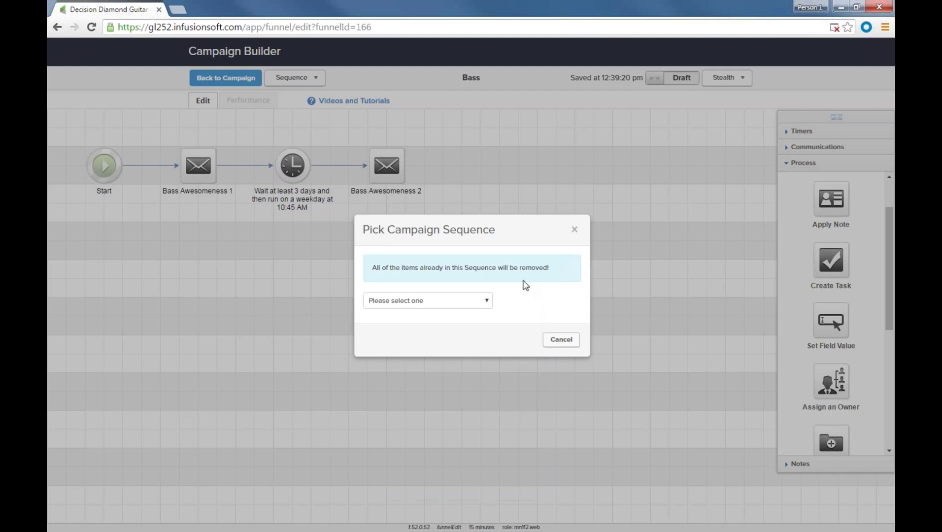
{"action": "left_click", "coordinate": [559, 343]}
{"action": "left_click", "coordinate": [559, 342]}
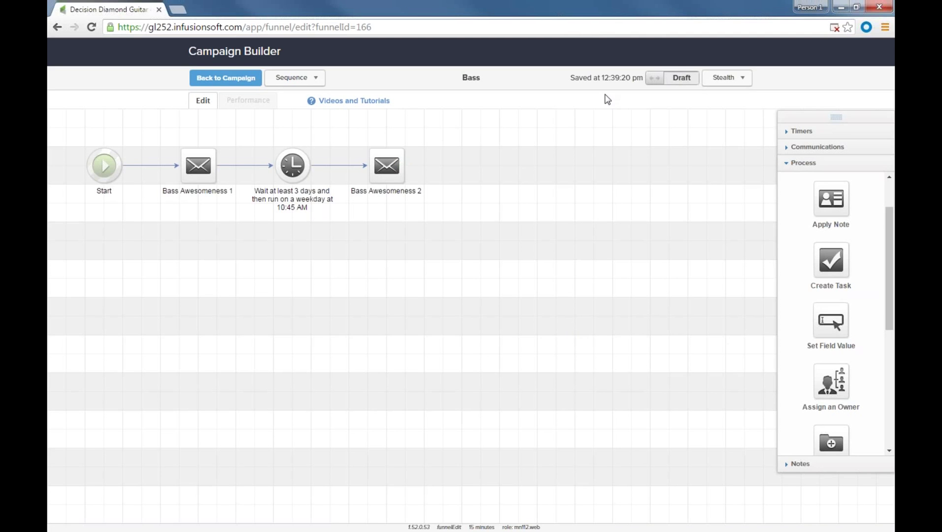
Mark the Bass, Vocals and Drums sequences of the lower decision diamond Ready and return to the campaign
{"action": "left_click", "coordinate": [682, 79]}
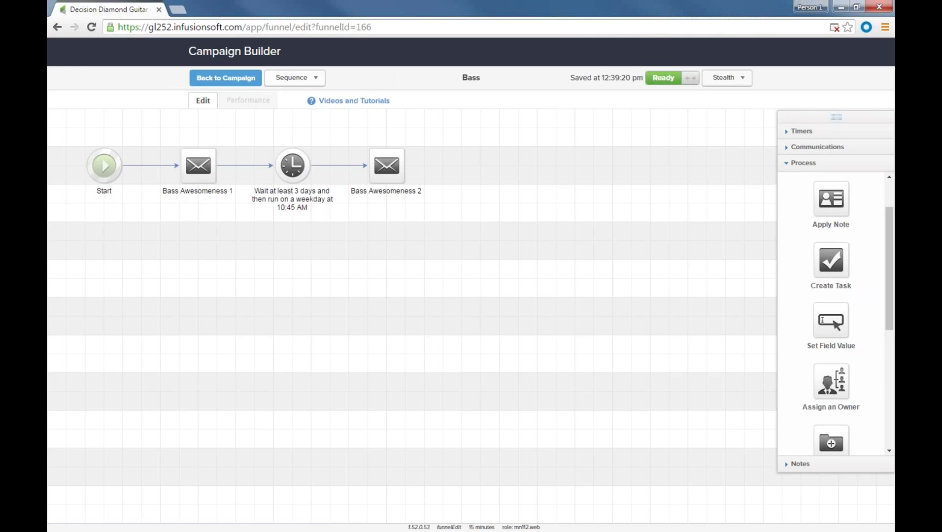
{"action": "left_click", "coordinate": [222, 79]}
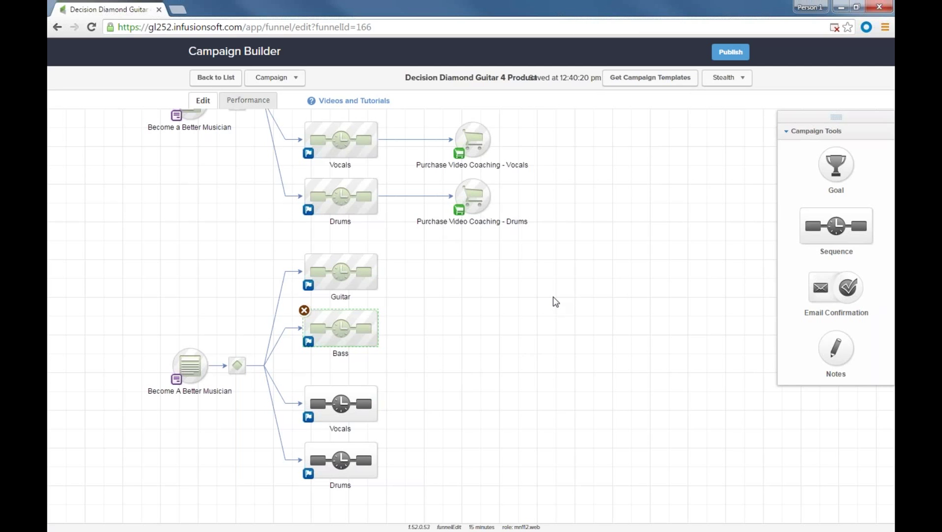
{"action": "left_click_drag", "start_coordinate": [572, 286], "coordinate": [569, 426]}
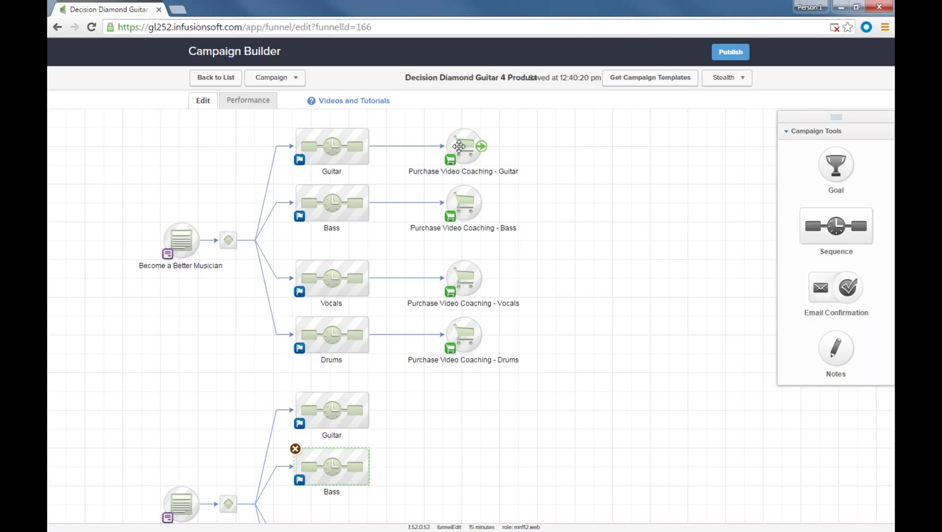
{"action": "mouse_move", "coordinate": [485, 160]}
{"action": "mouse_move", "coordinate": [466, 206]}
{"action": "left_click_drag", "start_coordinate": [617, 382], "coordinate": [610, 264]}
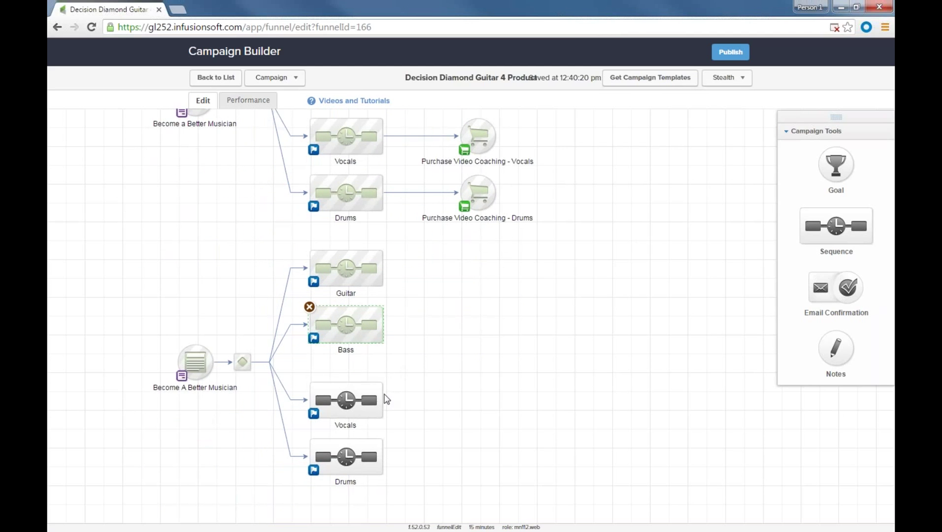
{"action": "double_click", "coordinate": [380, 398]}
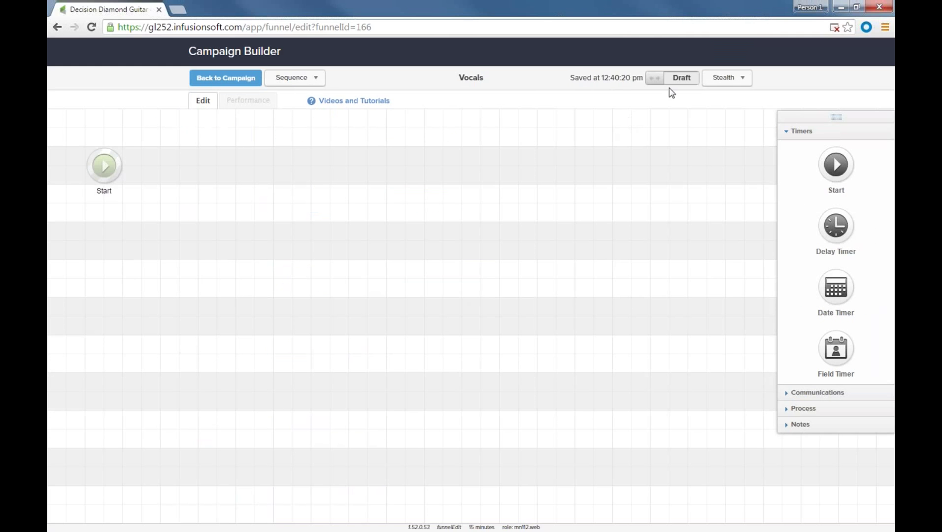
{"action": "left_click", "coordinate": [672, 78]}
{"action": "left_click", "coordinate": [226, 78]}
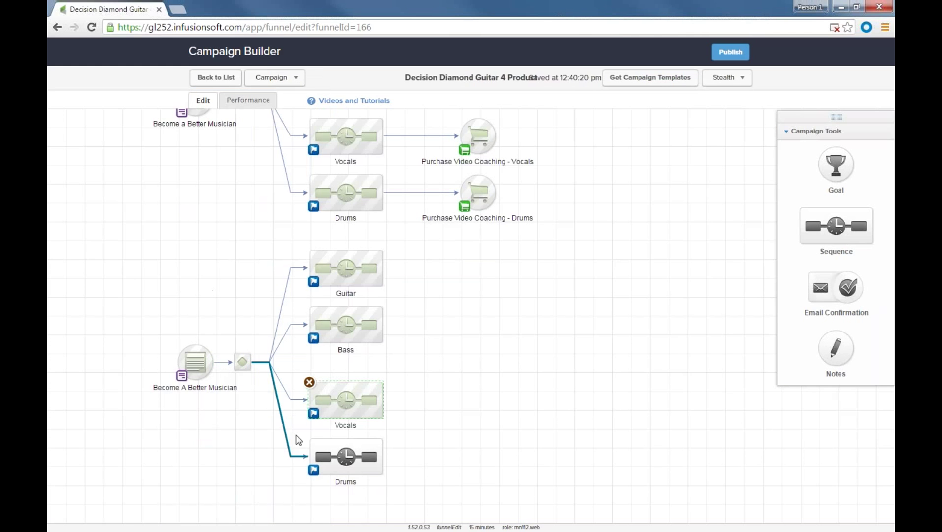
{"action": "double_click", "coordinate": [346, 456]}
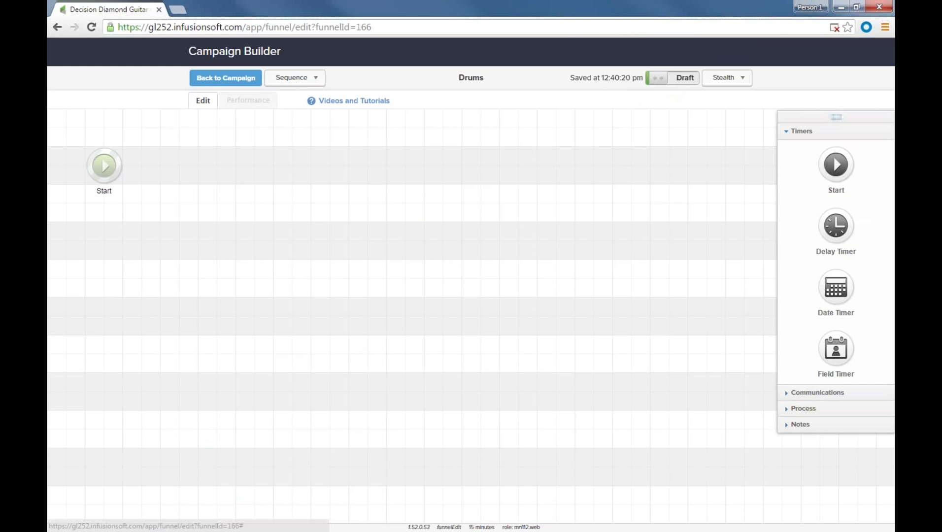
{"action": "left_click", "coordinate": [660, 78]}
{"action": "left_click", "coordinate": [225, 79]}
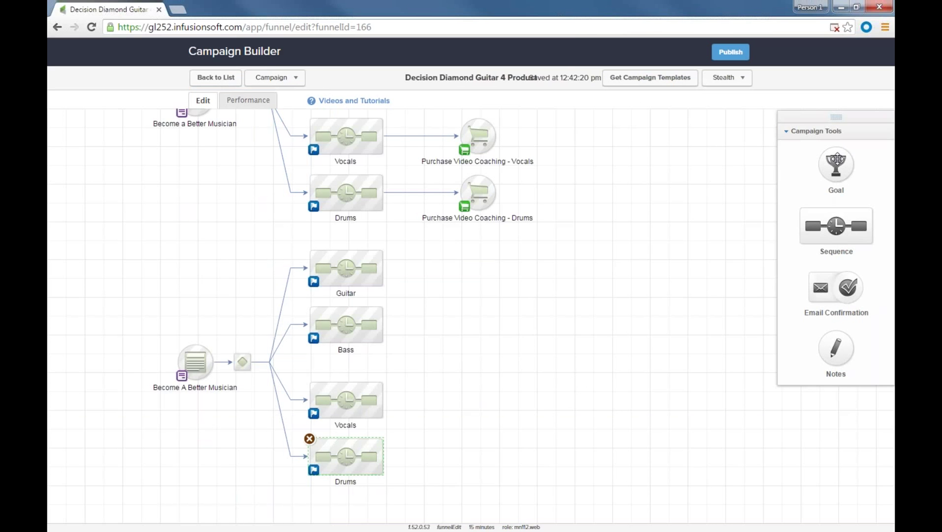
Add a web form goal beyond the lower instrument sequences and name it Request a Consultation
{"action": "left_click_drag", "start_coordinate": [837, 160], "coordinate": [463, 362]}
{"action": "double_click", "coordinate": [462, 357]}
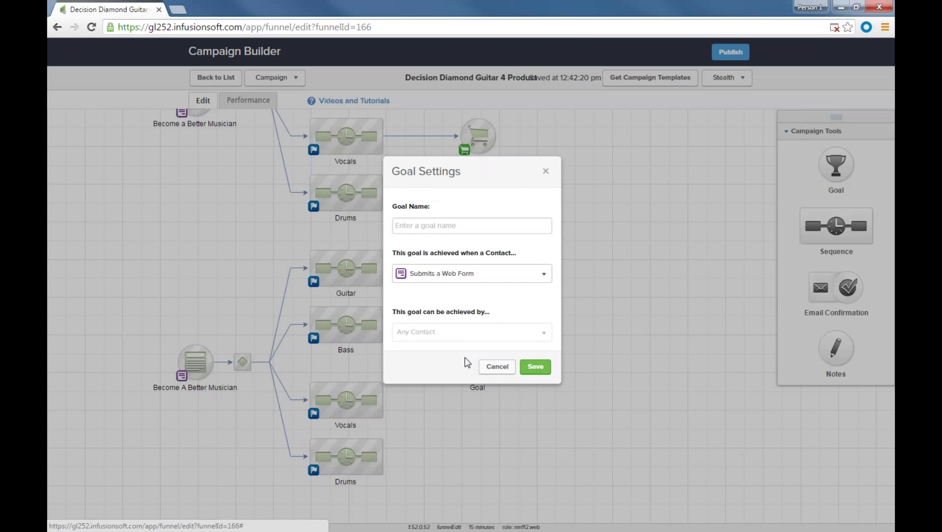
{"action": "left_click", "coordinate": [437, 230]}
{"action": "type", "text": "R"}
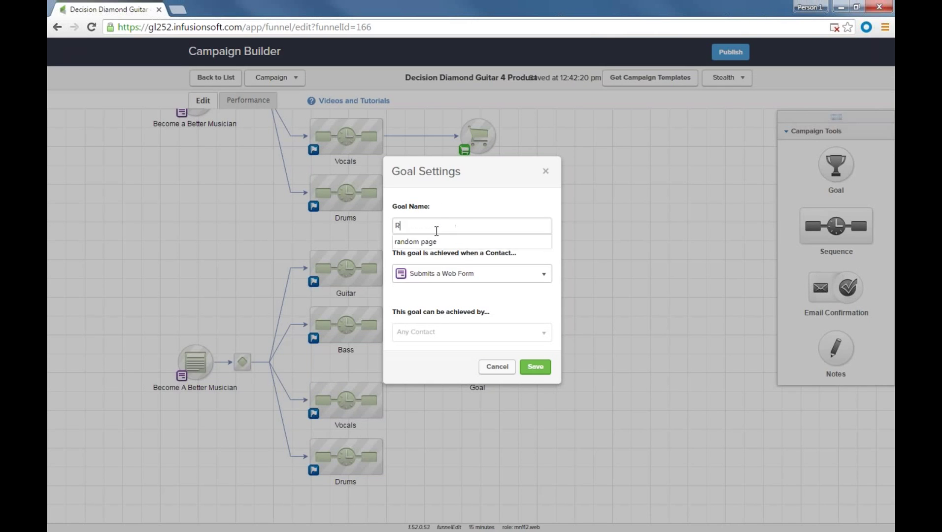
{"action": "type", "text": "equest a Call"}
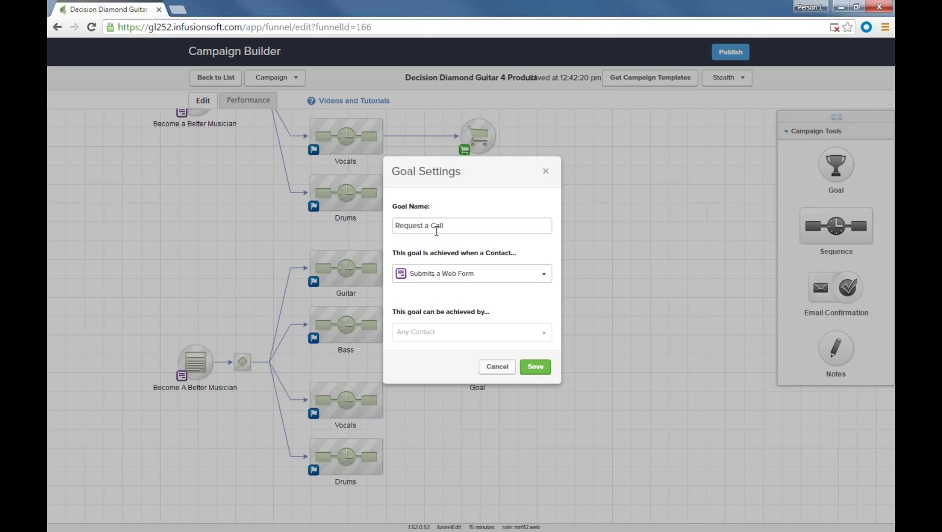
{"action": "key", "text": "BackSpace"}
{"action": "key", "text": "BackSpace"}
{"action": "key", "text": "BackSpace"}
{"action": "key", "text": "BackSpace"}
{"action": "type", "text": "Consultation"}
{"action": "left_click", "coordinate": [537, 368]}
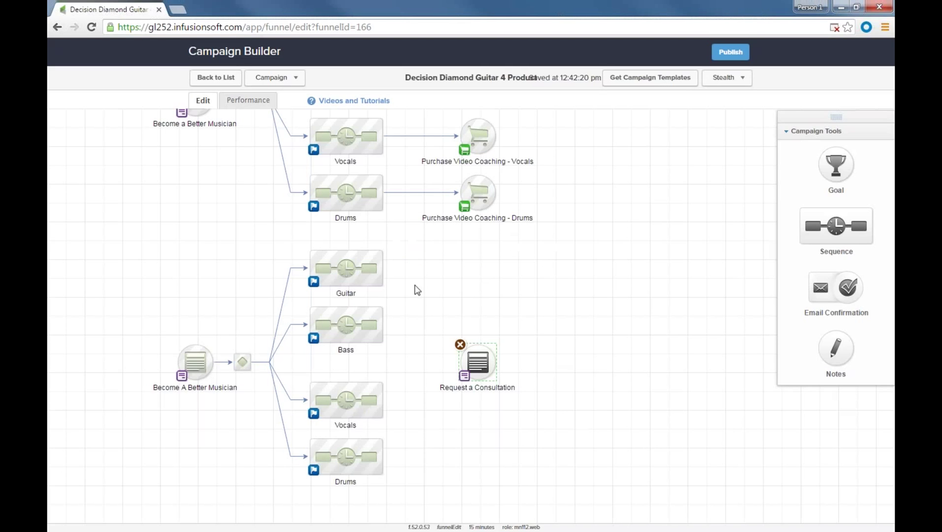
Connect the lower Guitar, Bass, Vocals and Drums sequences to the Request a Consultation goal
{"action": "left_click_drag", "start_coordinate": [383, 269], "coordinate": [475, 362]}
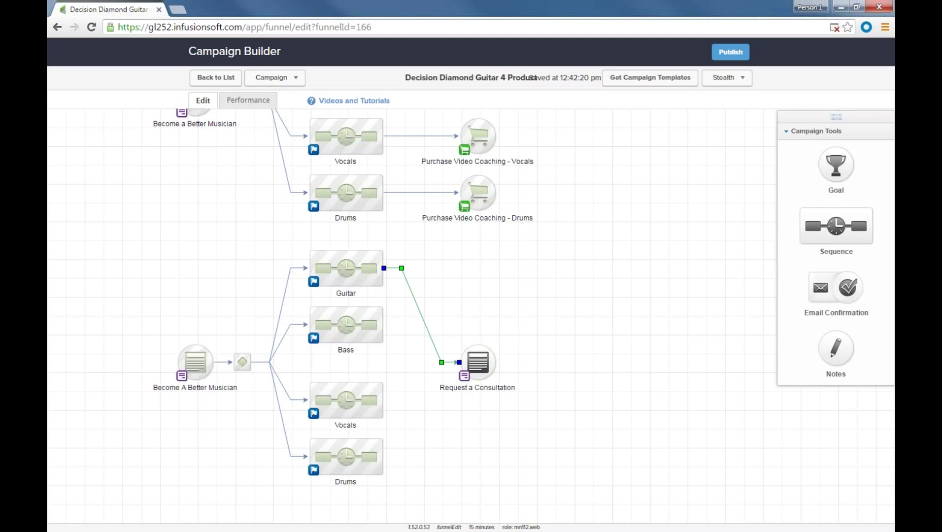
{"action": "left_click_drag", "start_coordinate": [383, 325], "coordinate": [478, 363]}
{"action": "left_click_drag", "start_coordinate": [383, 401], "coordinate": [477, 363]}
{"action": "left_click_drag", "start_coordinate": [385, 457], "coordinate": [480, 374]}
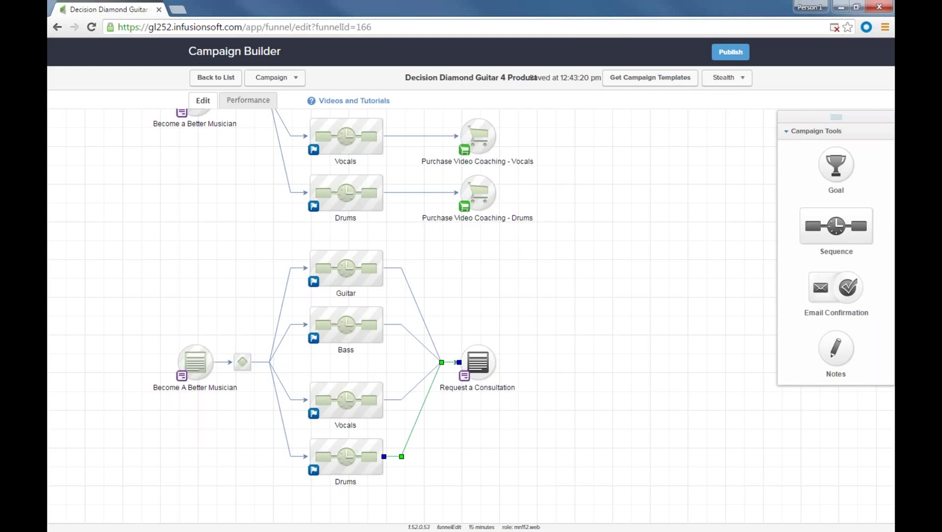
{"action": "mouse_move", "coordinate": [568, 265]}
{"action": "left_mouse_down"}
{"action": "mouse_move", "coordinate": [570, 396]}
{"action": "mouse_move", "coordinate": [563, 267]}
{"action": "left_mouse_up"}
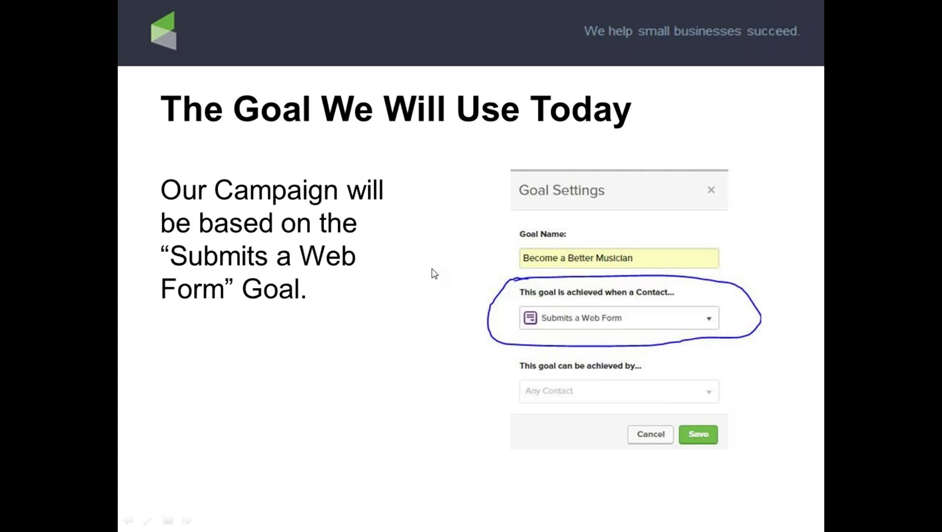
{"action": "key", "text": "Right"}
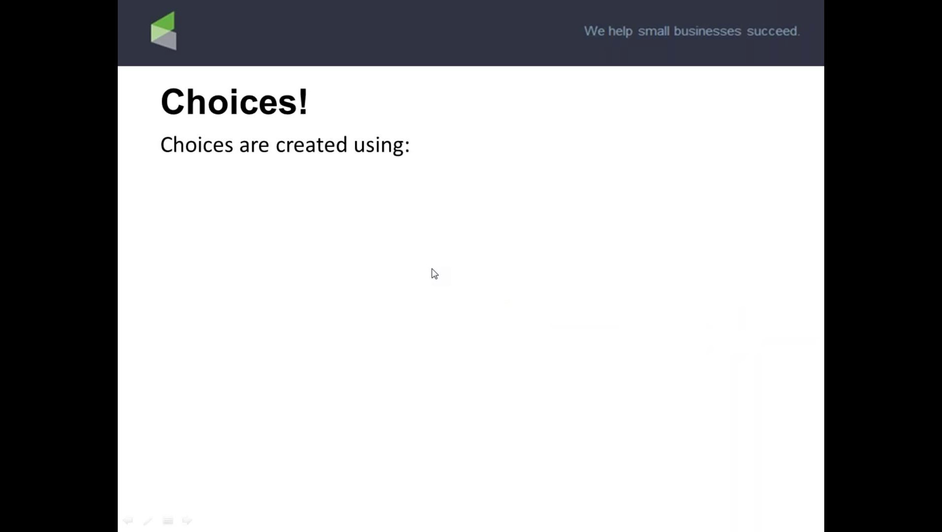
{"action": "key", "text": "Right"}
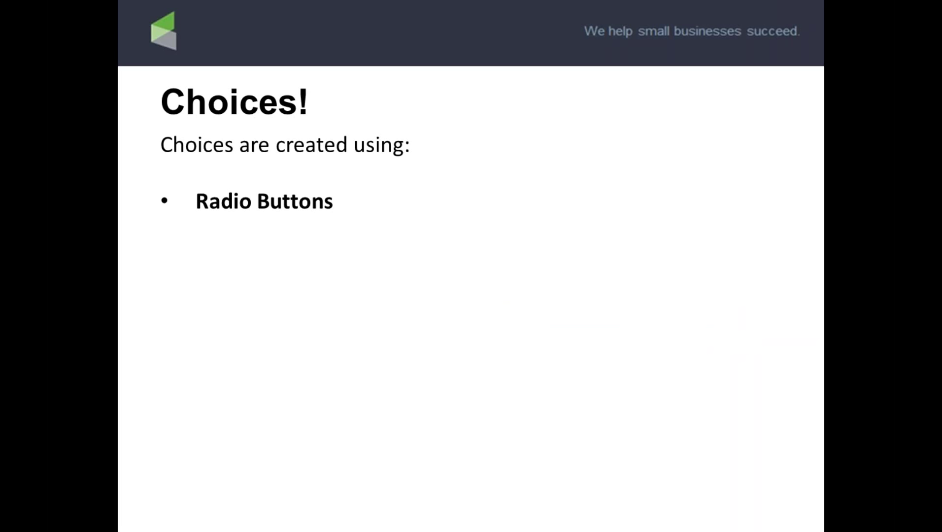
{"action": "key", "text": "Right"}
{"action": "key", "text": "Right"}
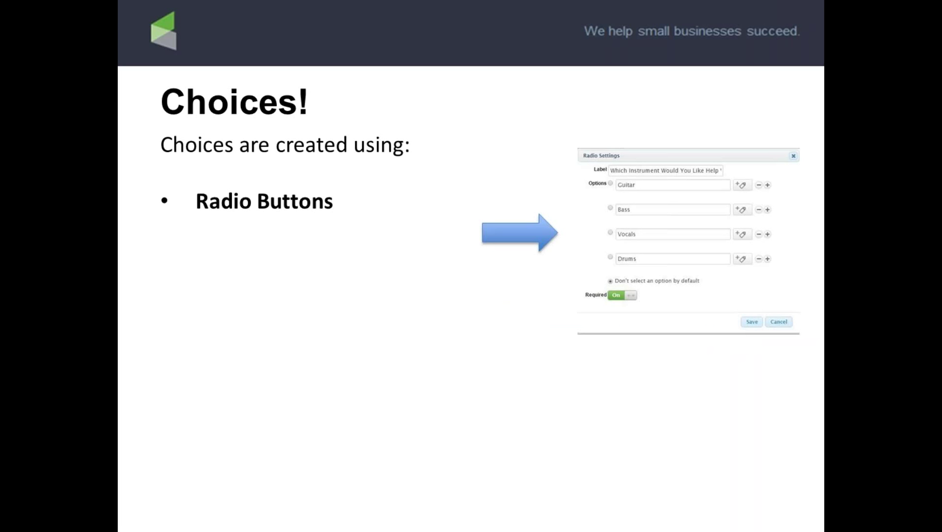
{"action": "key", "text": "Right"}
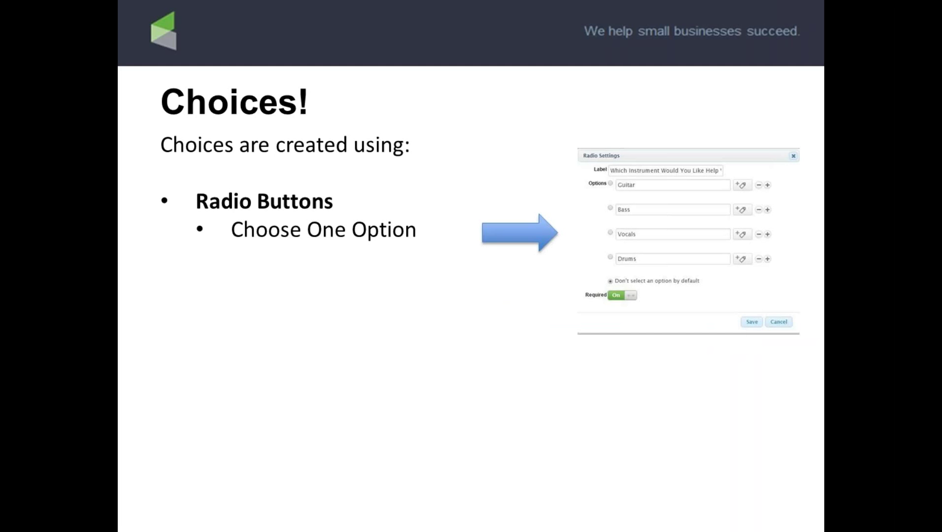
{"action": "key", "text": "Right"}
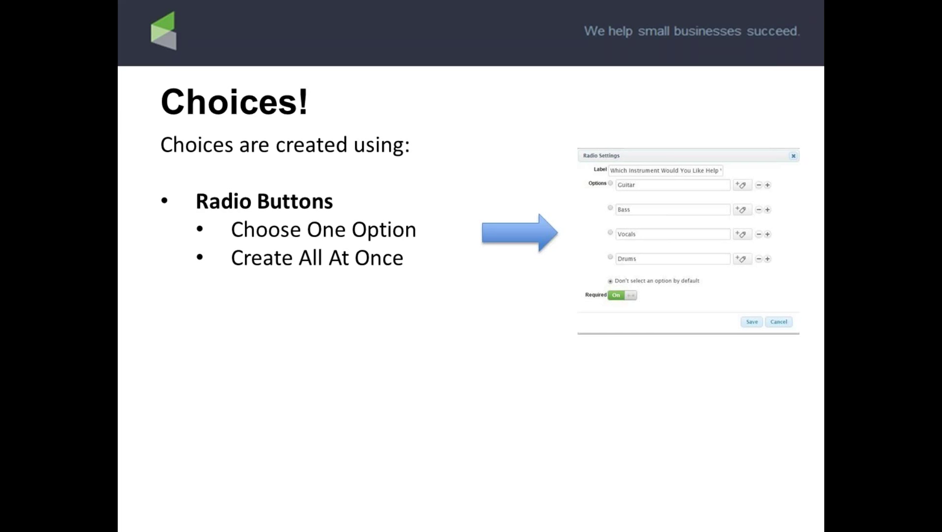
{"action": "key", "text": "Right"}
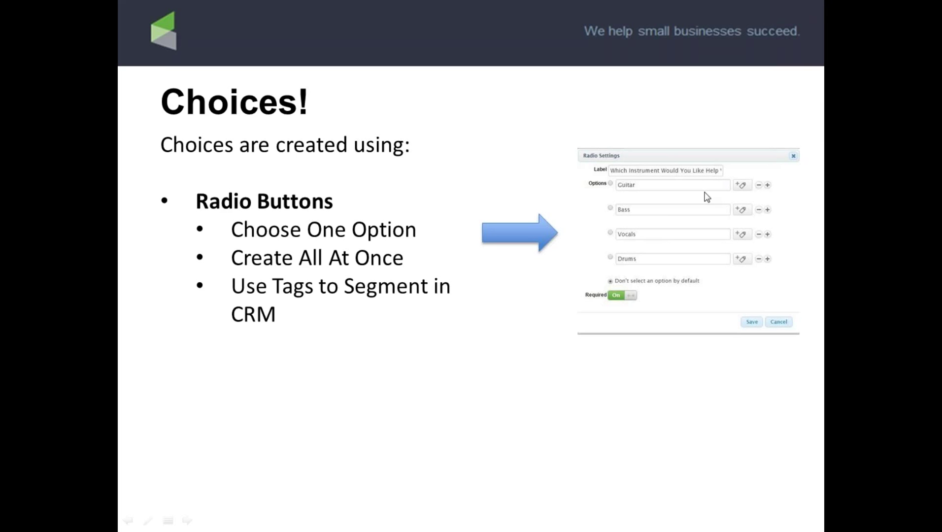
{"action": "left_click", "coordinate": [477, 263]}
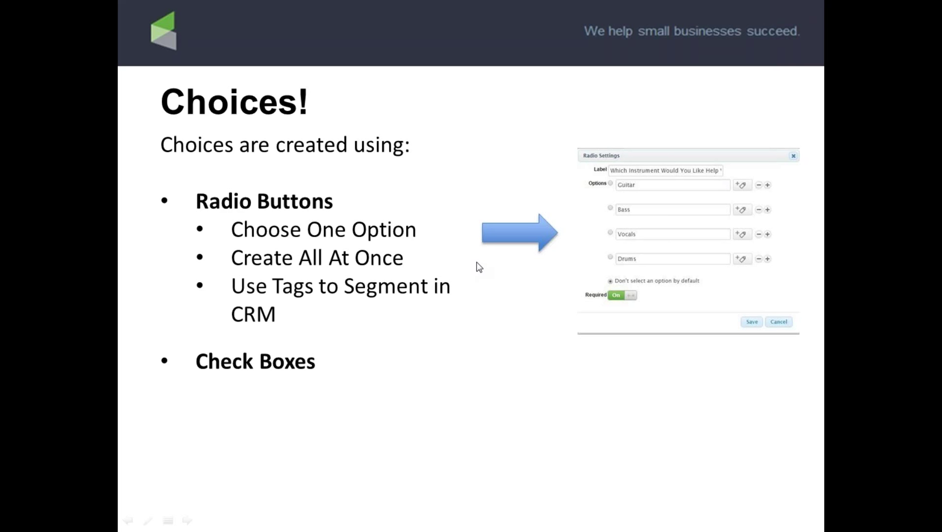
{"action": "left_click", "coordinate": [345, 360]}
{"action": "left_click", "coordinate": [346, 356]}
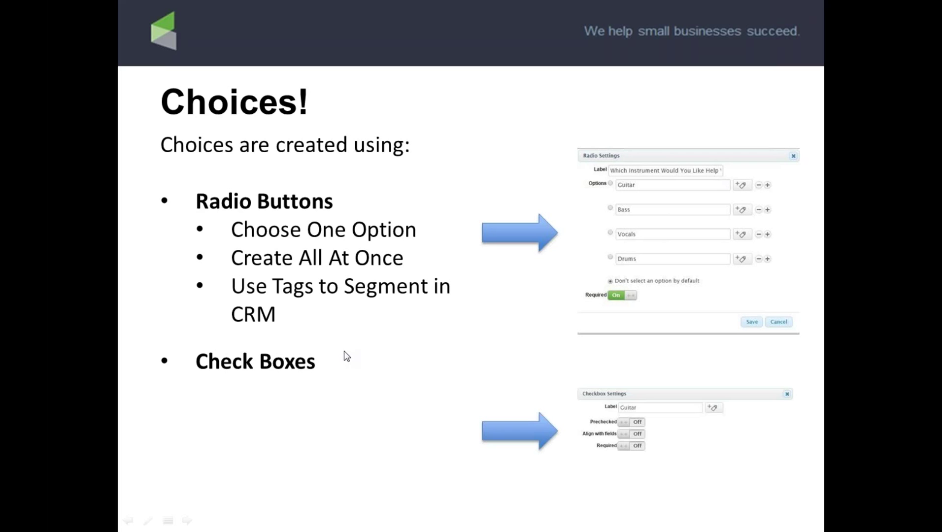
{"action": "left_click", "coordinate": [444, 412]}
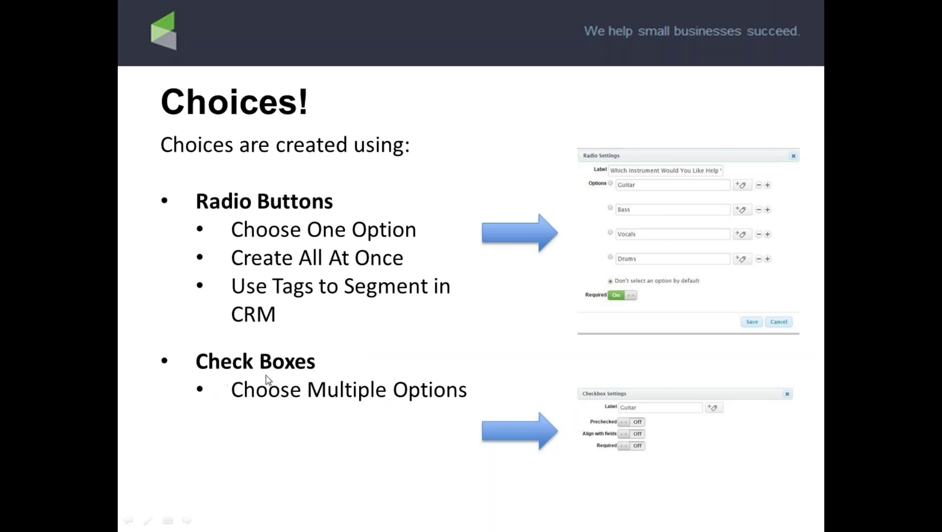
{"action": "left_click", "coordinate": [296, 383]}
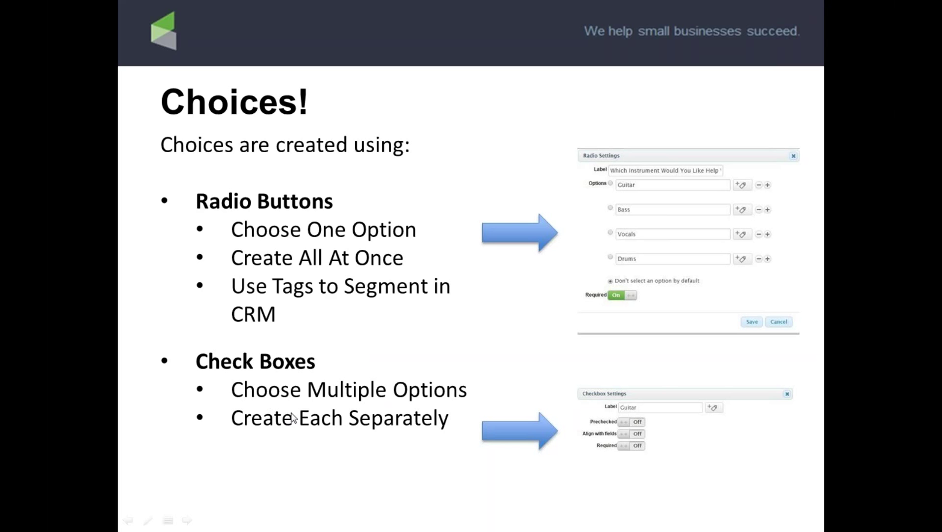
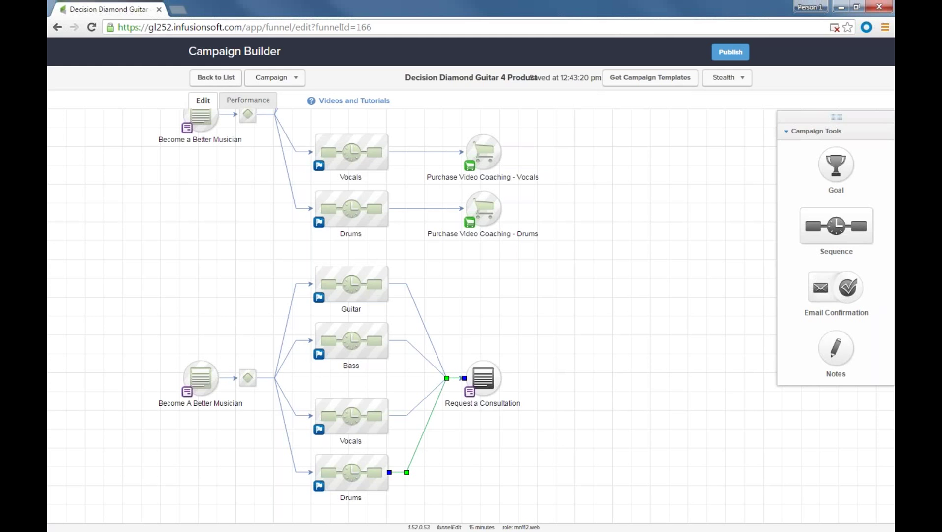
Open help.infusionsoft.com in a new browser tab and view its list of Infusionsoft Basic Training webinars
{"action": "key", "text": "ctrl+t"}
{"action": "type", "text": "help"}
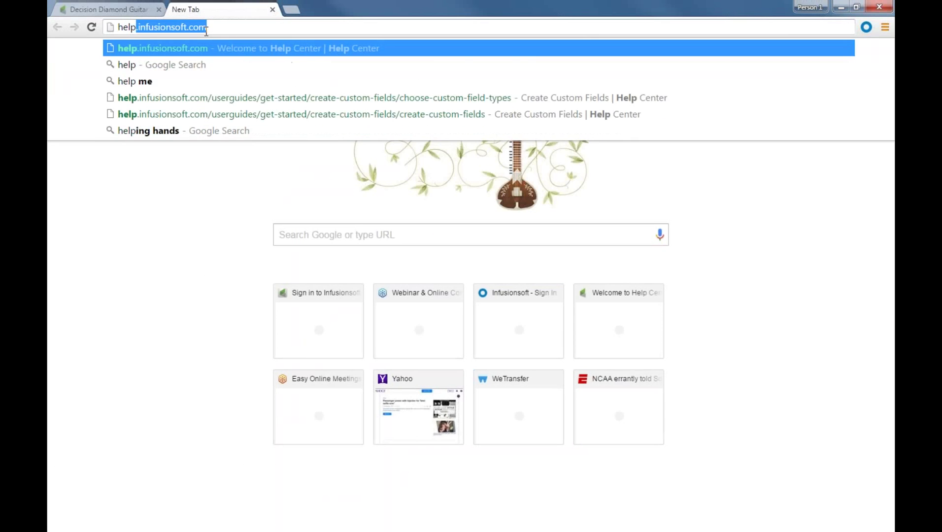
{"action": "key", "text": "Return"}
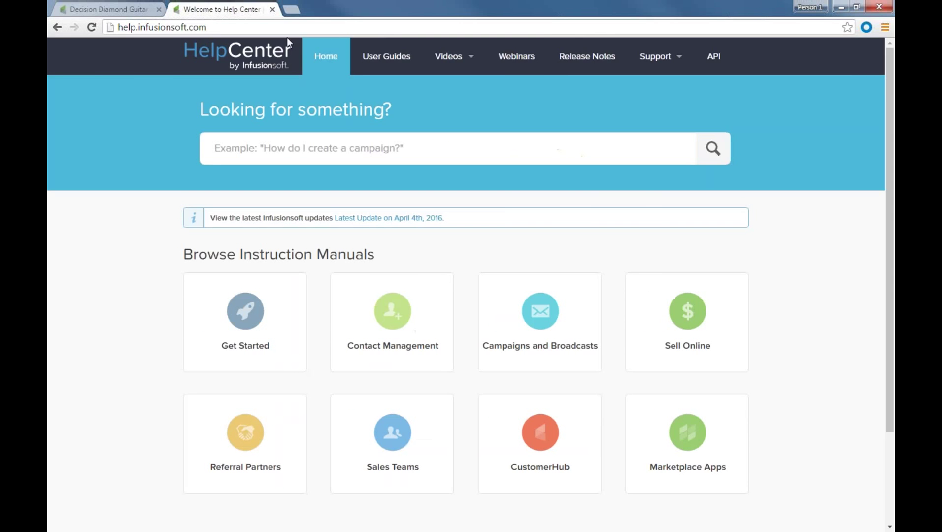
{"action": "left_click", "coordinate": [525, 56]}
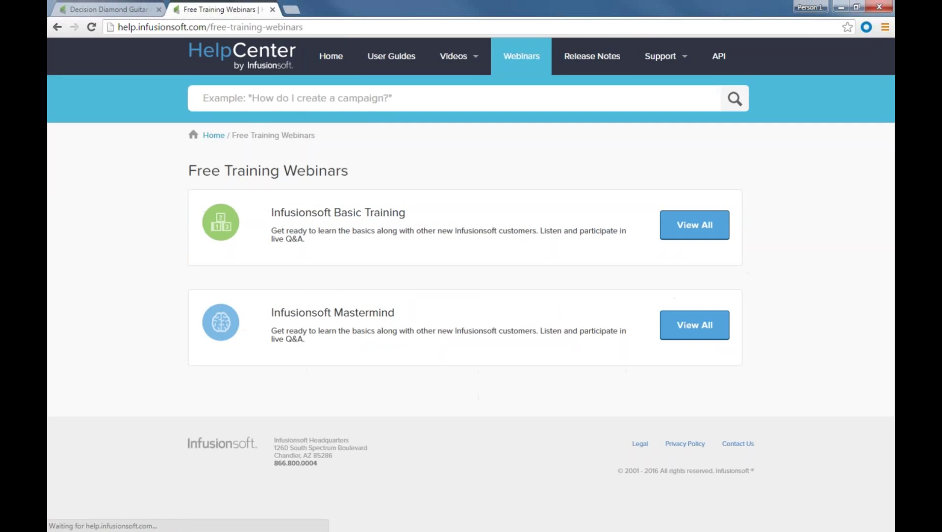
{"action": "left_click", "coordinate": [715, 229]}
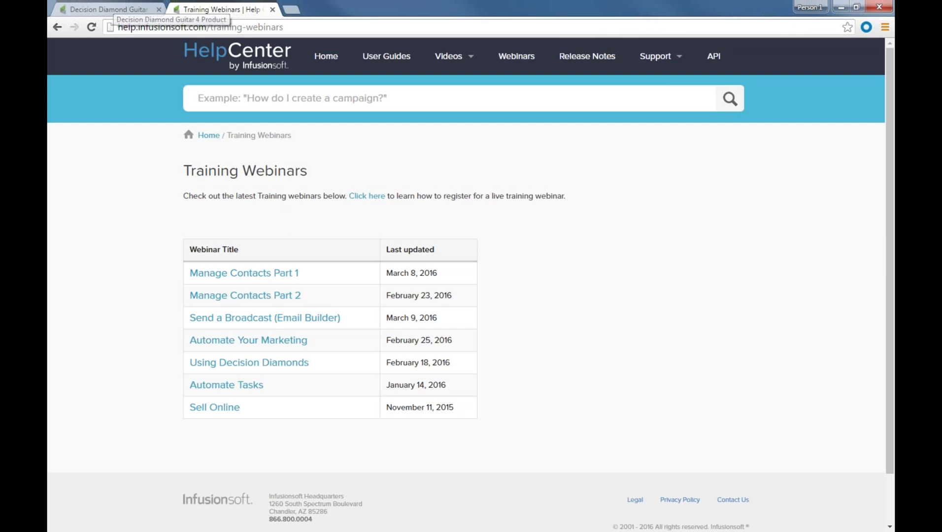
Leave the campaign for the campaign list and start a new tag from the CRM tag settings
{"action": "left_click", "coordinate": [107, 8]}
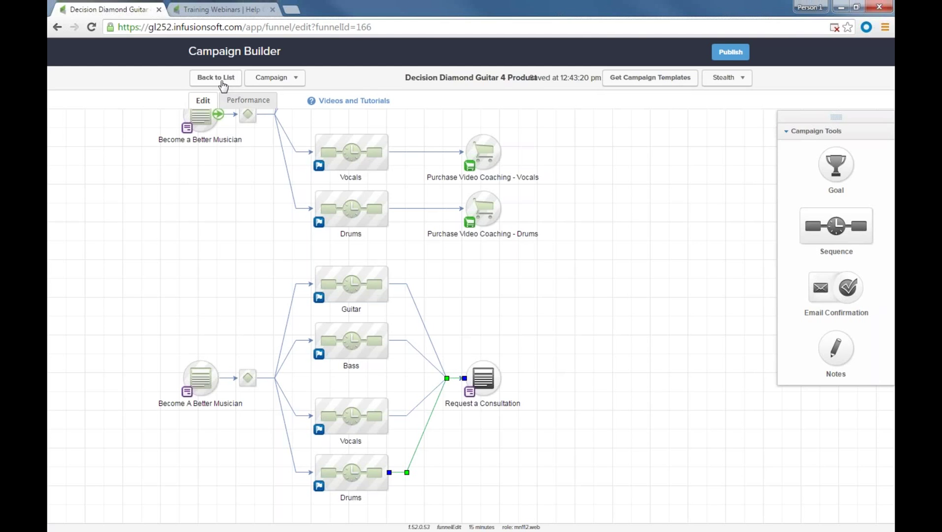
{"action": "left_click", "coordinate": [222, 82]}
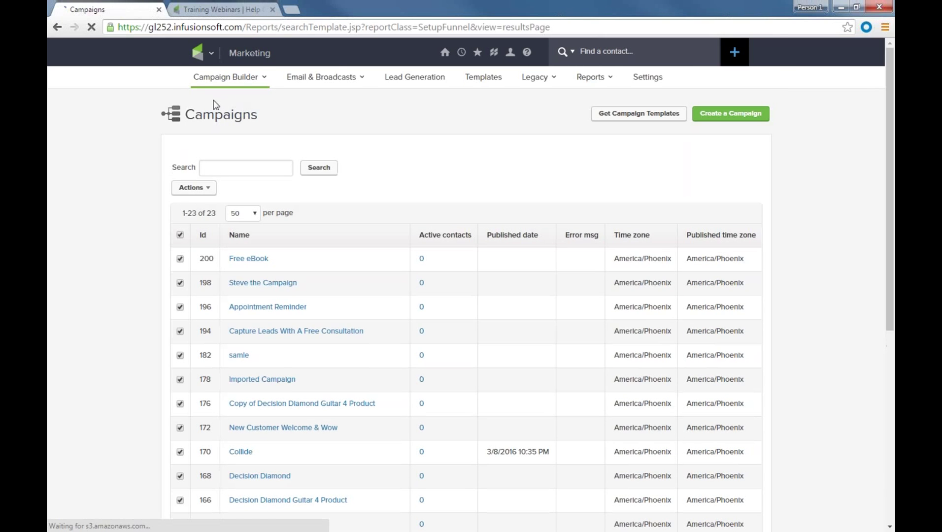
{"action": "left_click", "coordinate": [198, 52]}
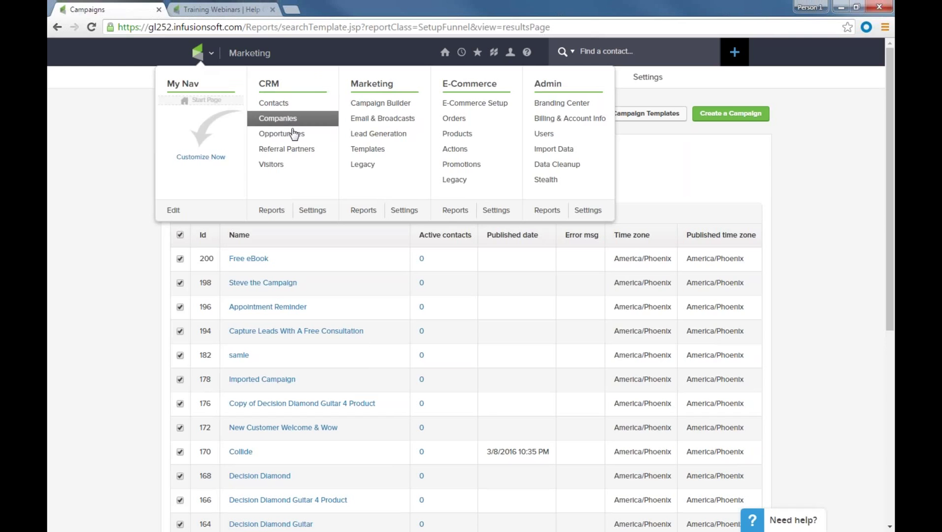
{"action": "left_click", "coordinate": [312, 210]}
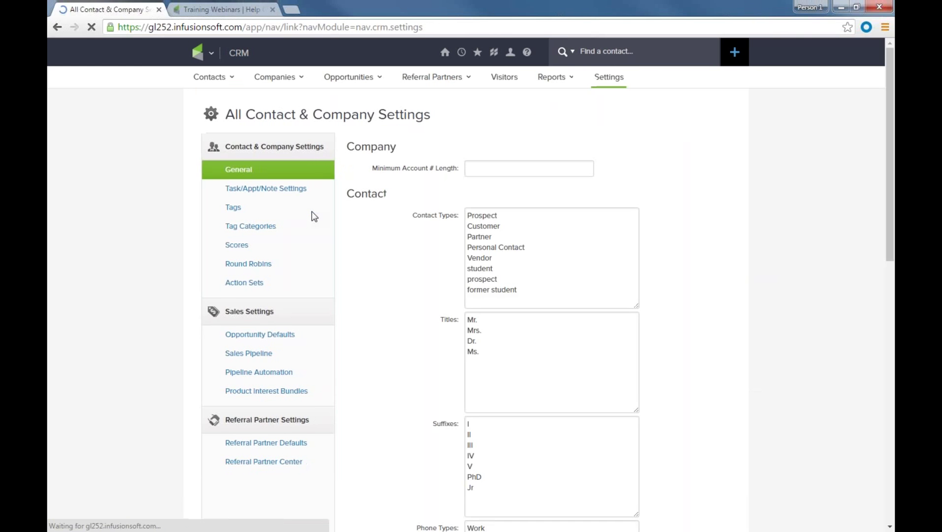
{"action": "left_click", "coordinate": [244, 208]}
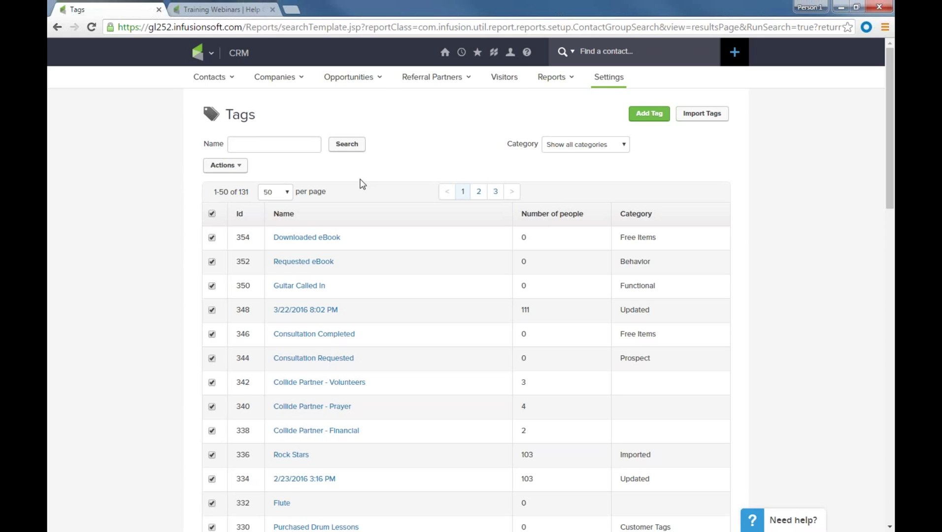
{"action": "left_click", "coordinate": [650, 115]}
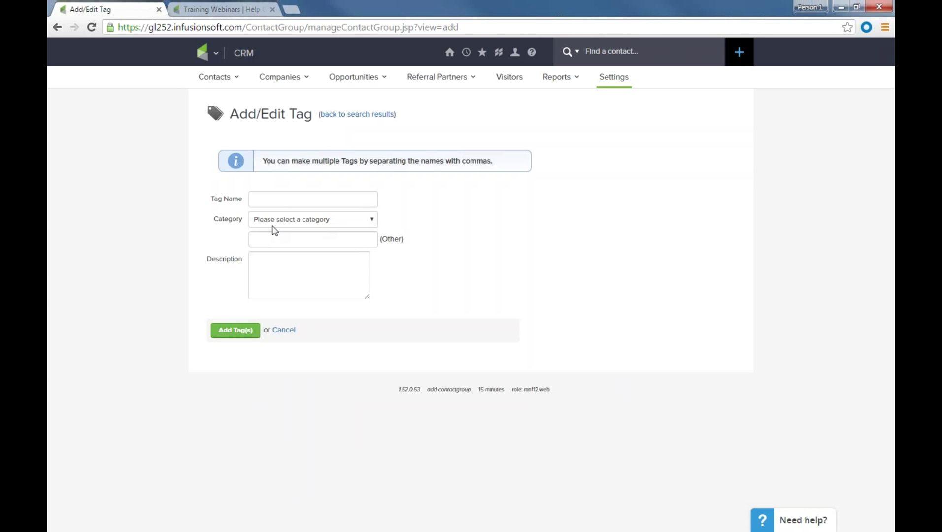
Name the new tag Fajitas and assign it to the Prospect Tags category
{"action": "left_click", "coordinate": [317, 223]}
{"action": "left_click", "coordinate": [478, 289]}
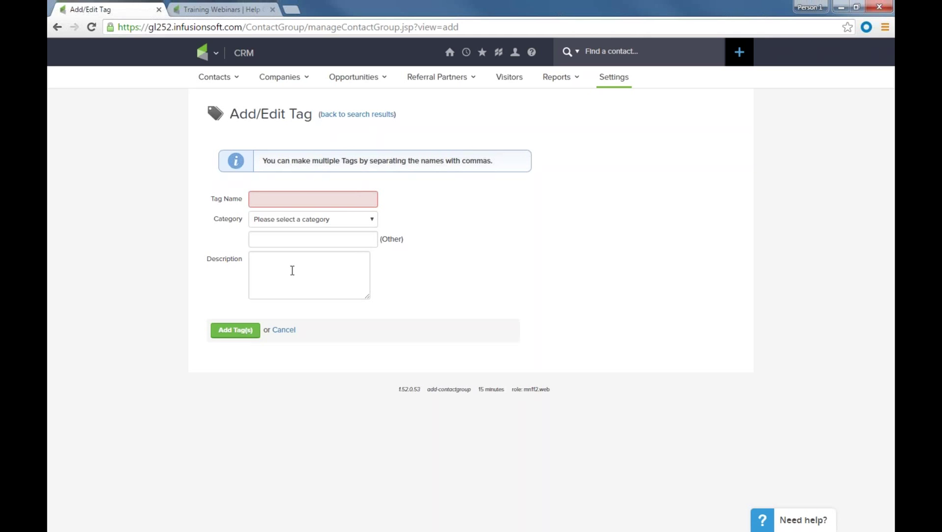
{"action": "left_click", "coordinate": [273, 203]}
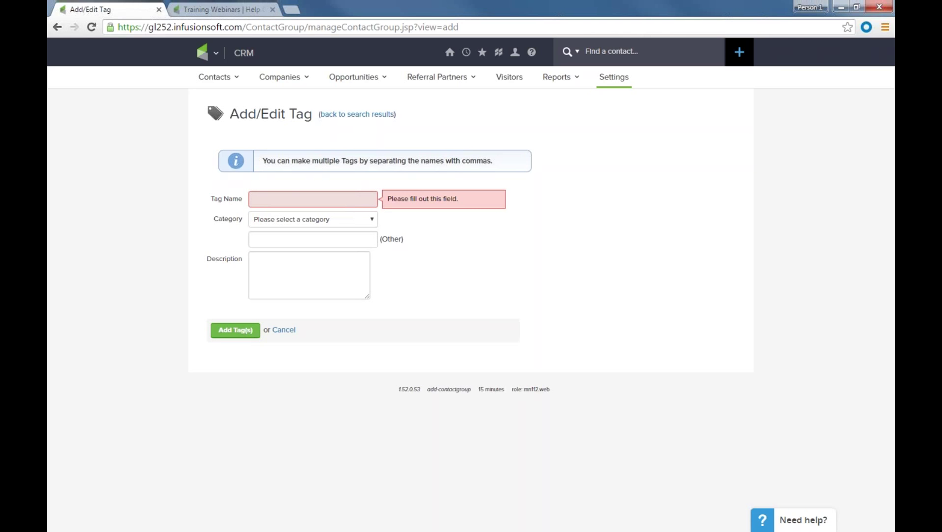
{"action": "type", "text": "jitas"}
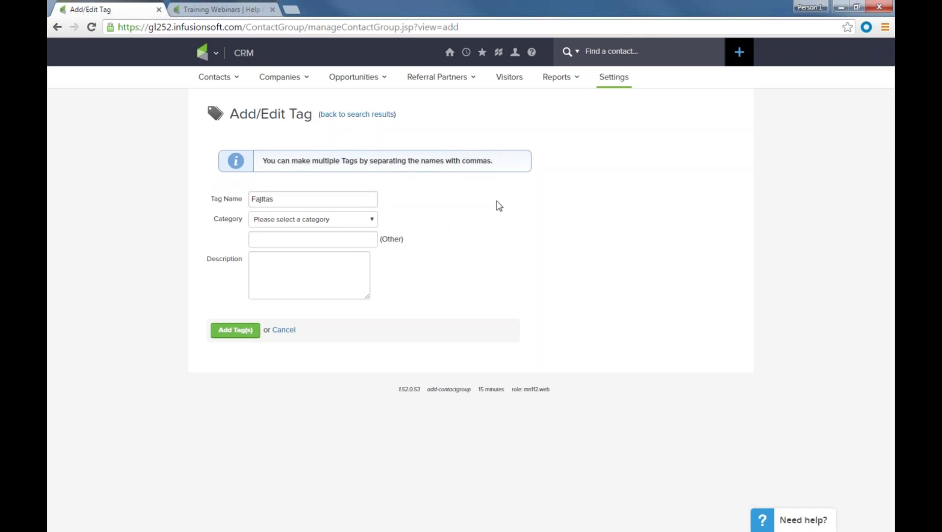
{"action": "left_click", "coordinate": [369, 220]}
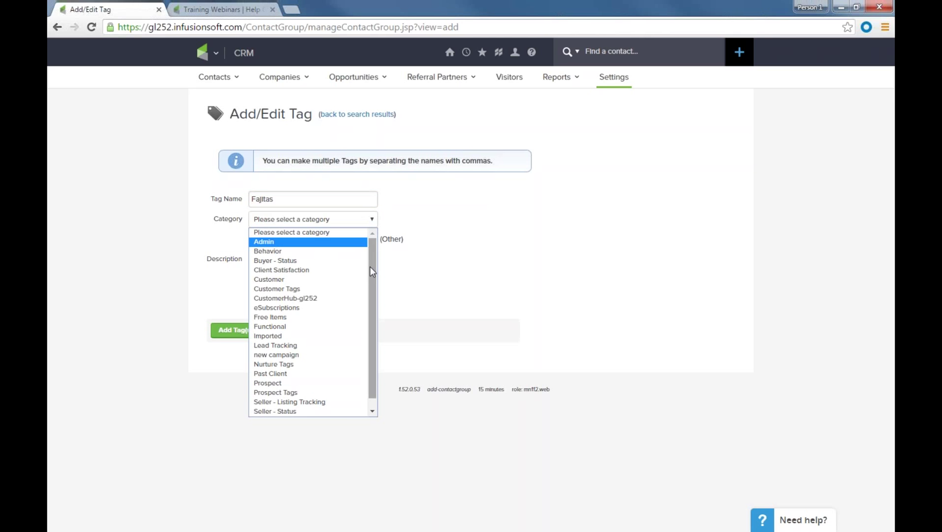
{"action": "left_click_drag", "start_coordinate": [371, 261], "coordinate": [374, 295]}
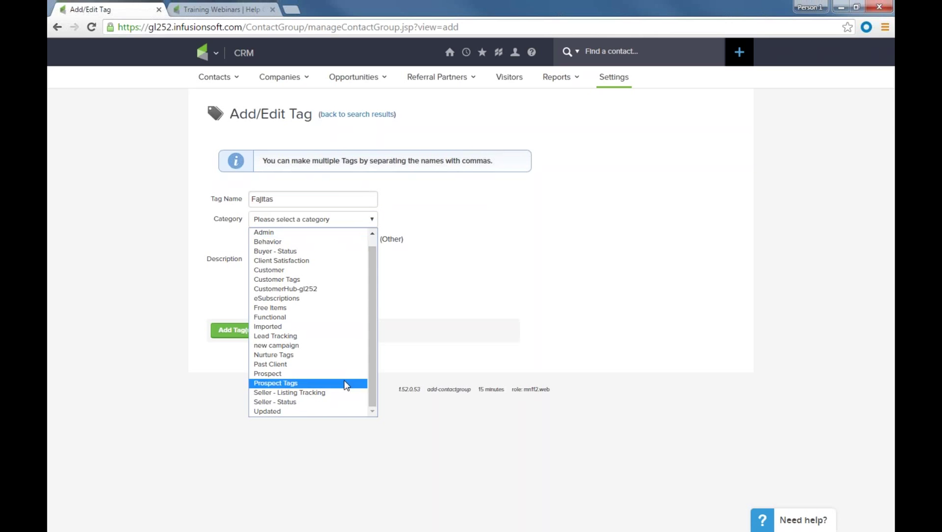
{"action": "left_click", "coordinate": [298, 384]}
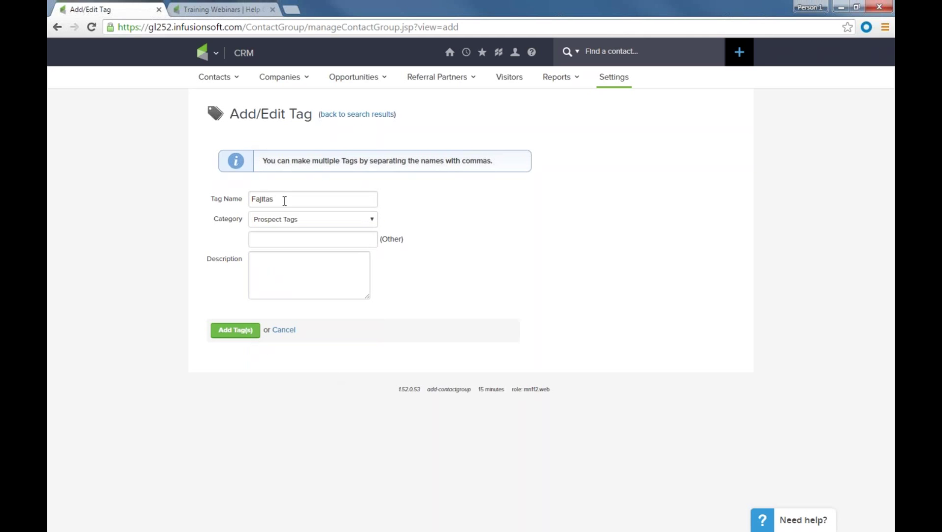
Change the new tag's name to Called about Fajitas and its category to Behavior
{"action": "left_click_drag", "start_coordinate": [284, 199], "coordinate": [217, 198]}
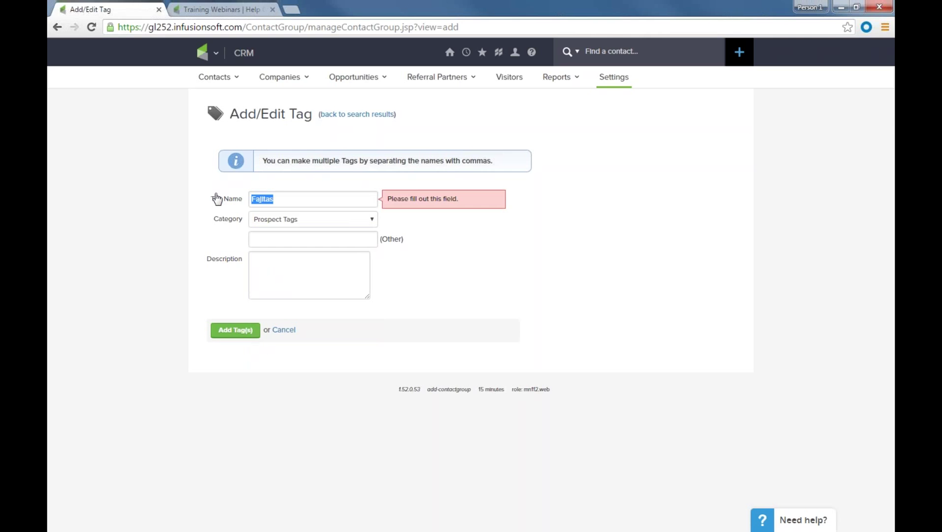
{"action": "type", "text": "C"}
{"action": "key", "text": "BackSpace"}
{"action": "type", "text": "Called"}
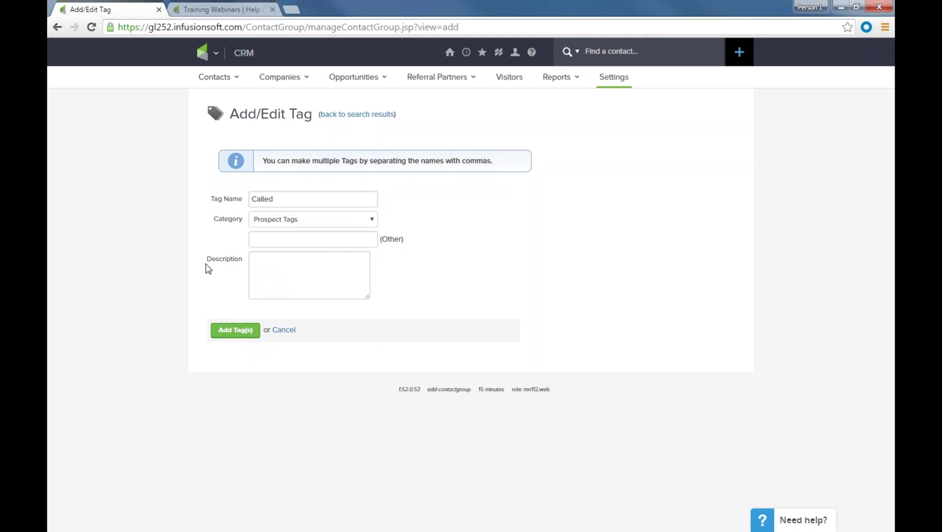
{"action": "left_click", "coordinate": [332, 220]}
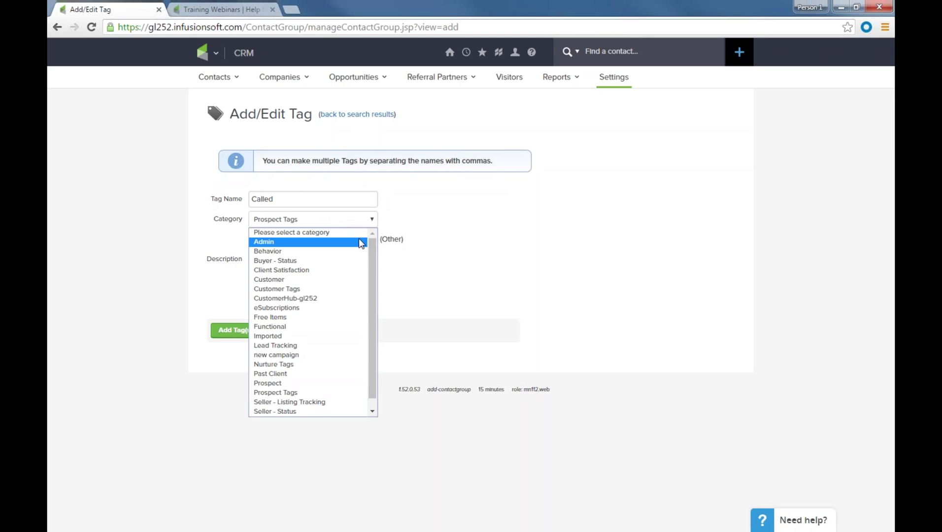
{"action": "left_click", "coordinate": [346, 251]}
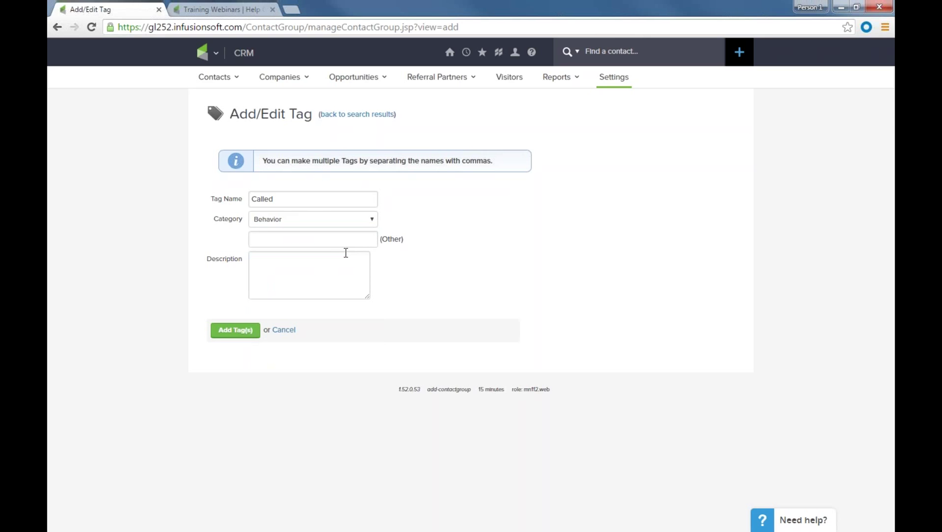
{"action": "left_click", "coordinate": [312, 200]}
{"action": "type", "text": "ab"}
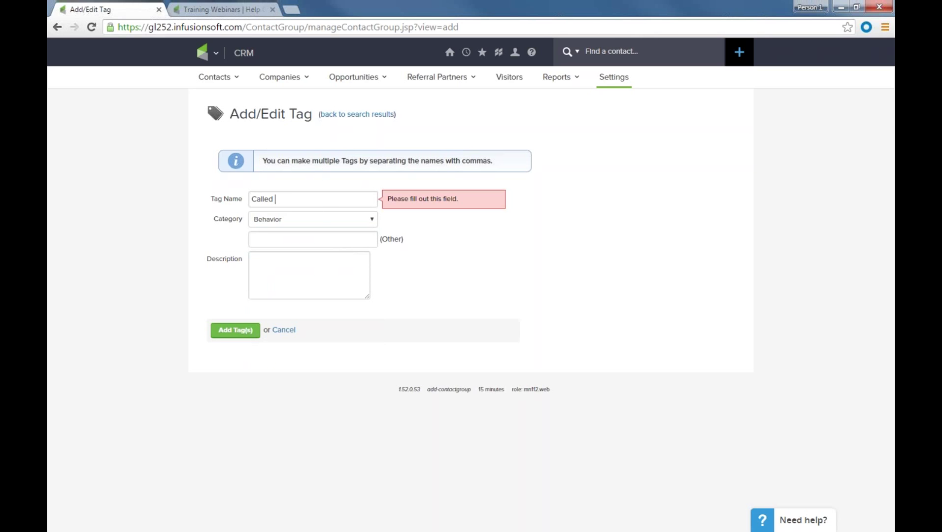
{"action": "type", "text": "out FA"}
{"action": "key", "text": "BackSpace"}
{"action": "type", "text": "ajitas"}
{"action": "left_click", "coordinate": [331, 224]}
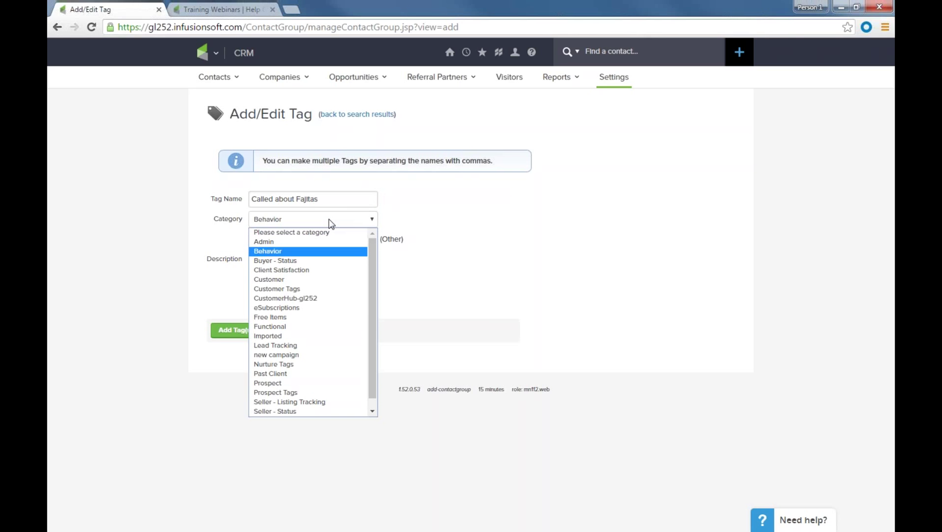
{"action": "left_click", "coordinate": [450, 225]}
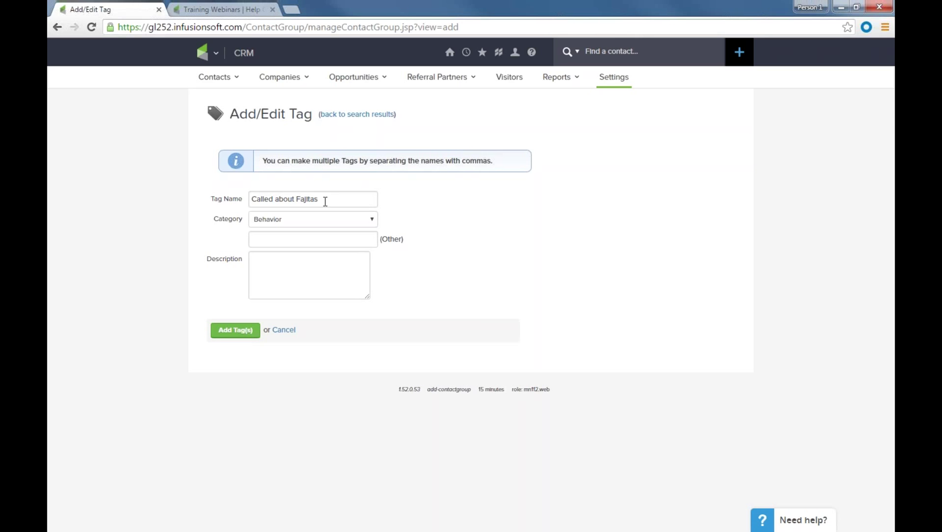
{"action": "mouse_move", "coordinate": [235, 85]}
{"action": "mouse_move", "coordinate": [450, 56]}
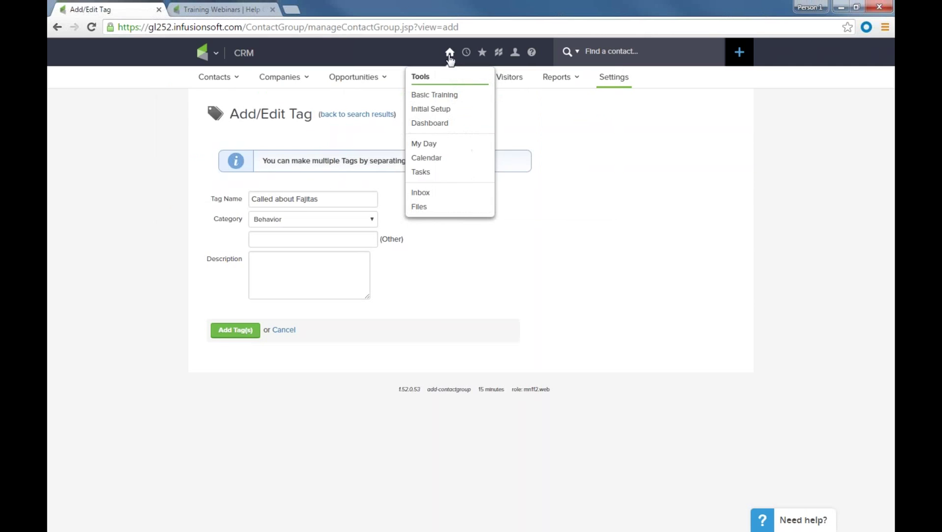